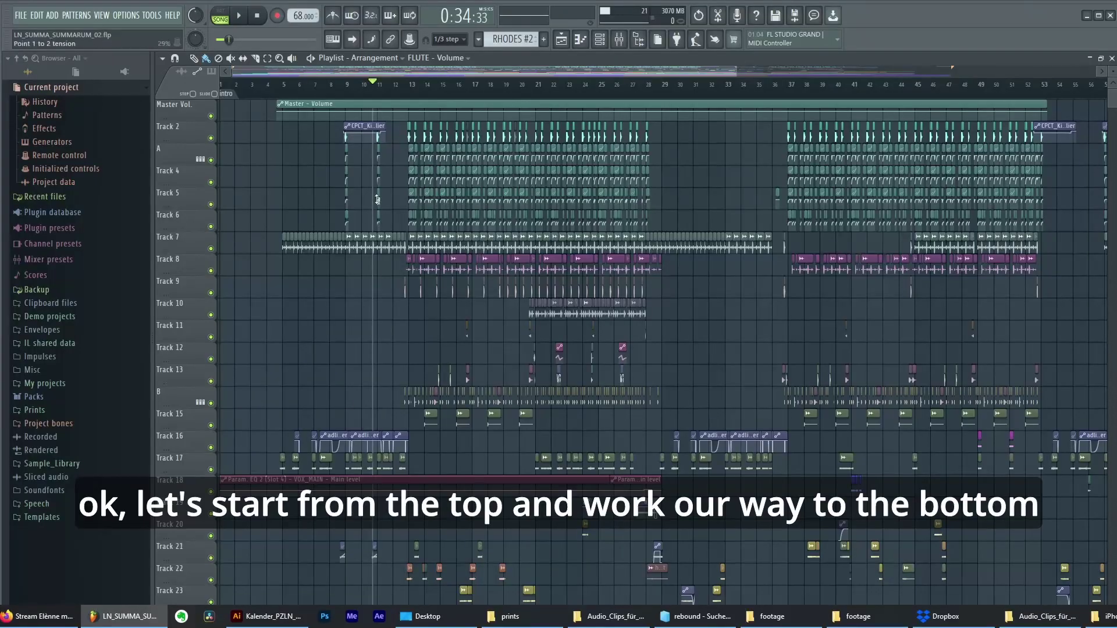
Play the kick clips on Track 2 around bar 13 and open the KICK channel's Fruity parametric EQ 2.
scroll(372, 169, down, 4)
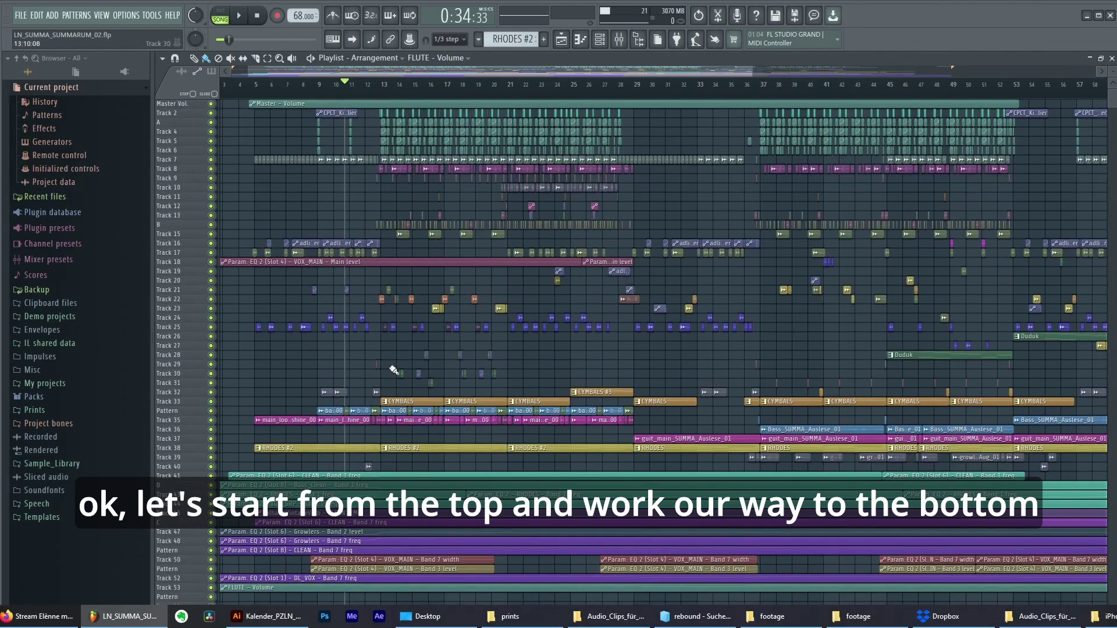
scroll(397, 258, up, 8)
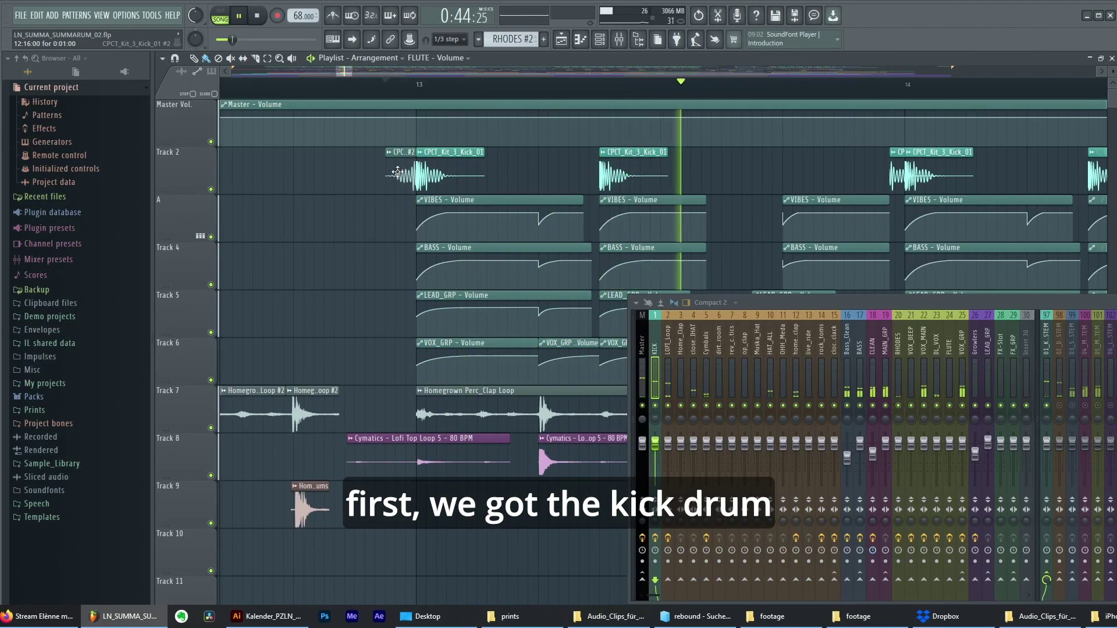
key(space)
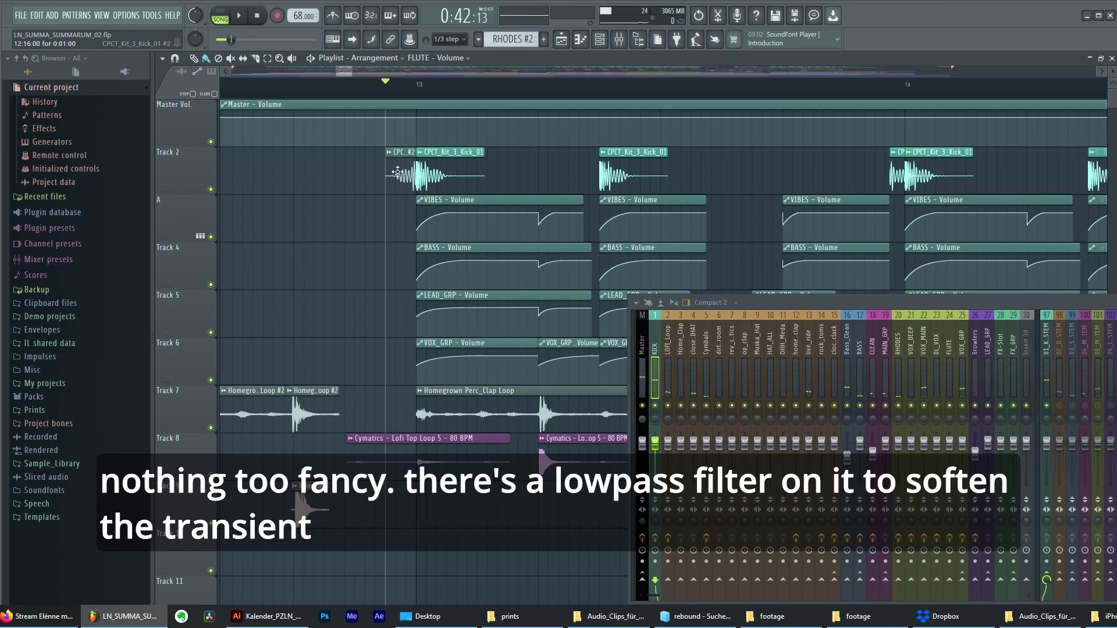
click(1116, 391)
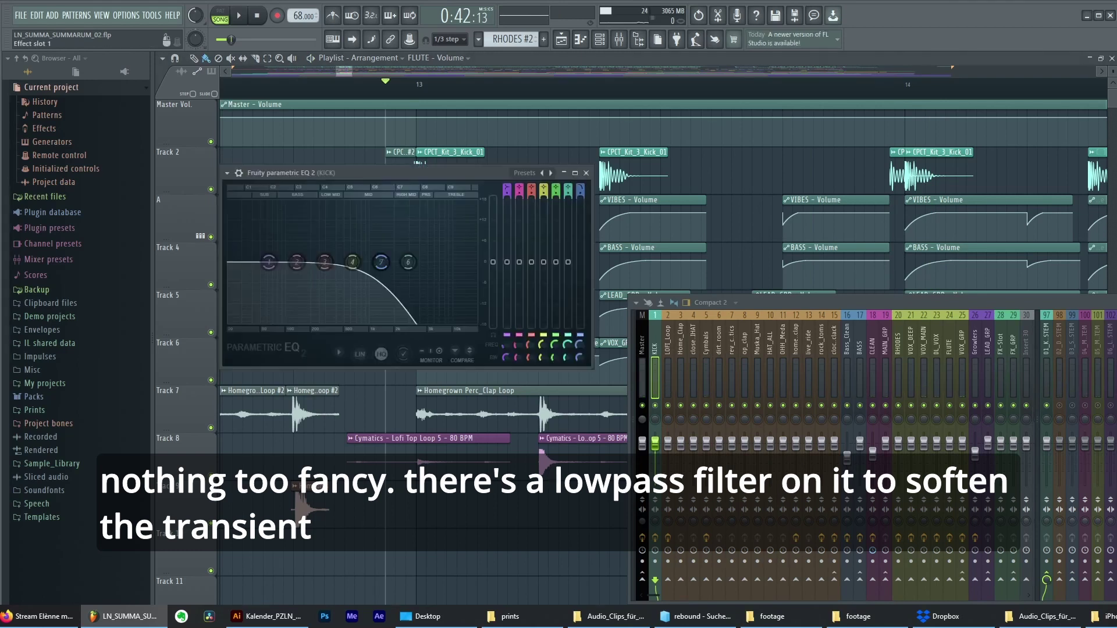
drag(365, 176, 408, 262)
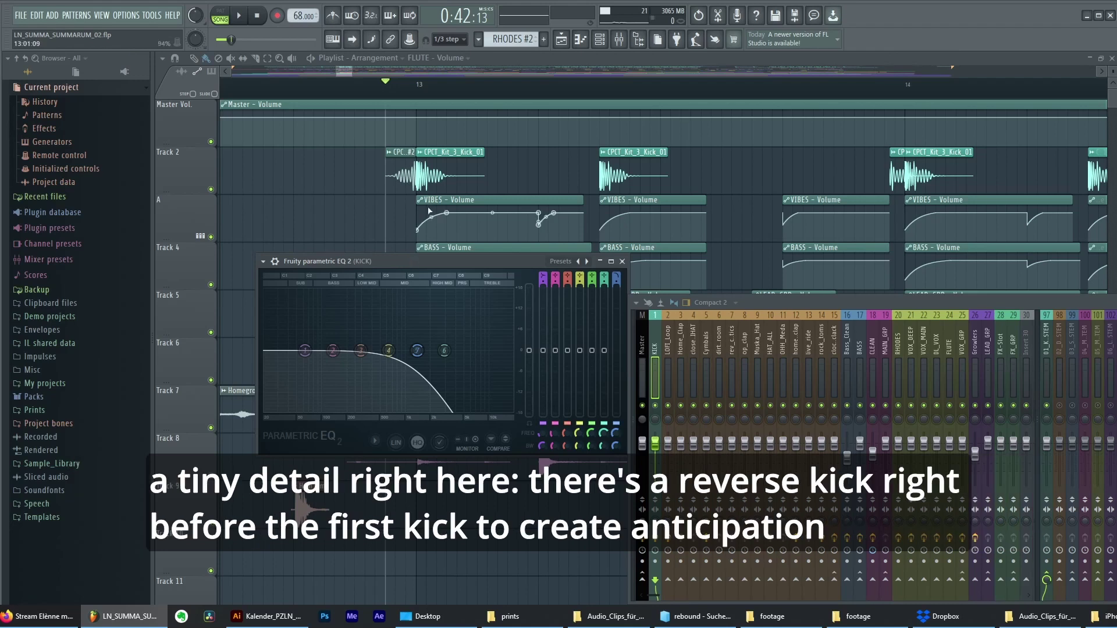
Examine the reversed kick clip just before bar 13 and view the audio clip settings of CPCT_Kit_3_Kick_01.
click(403, 173)
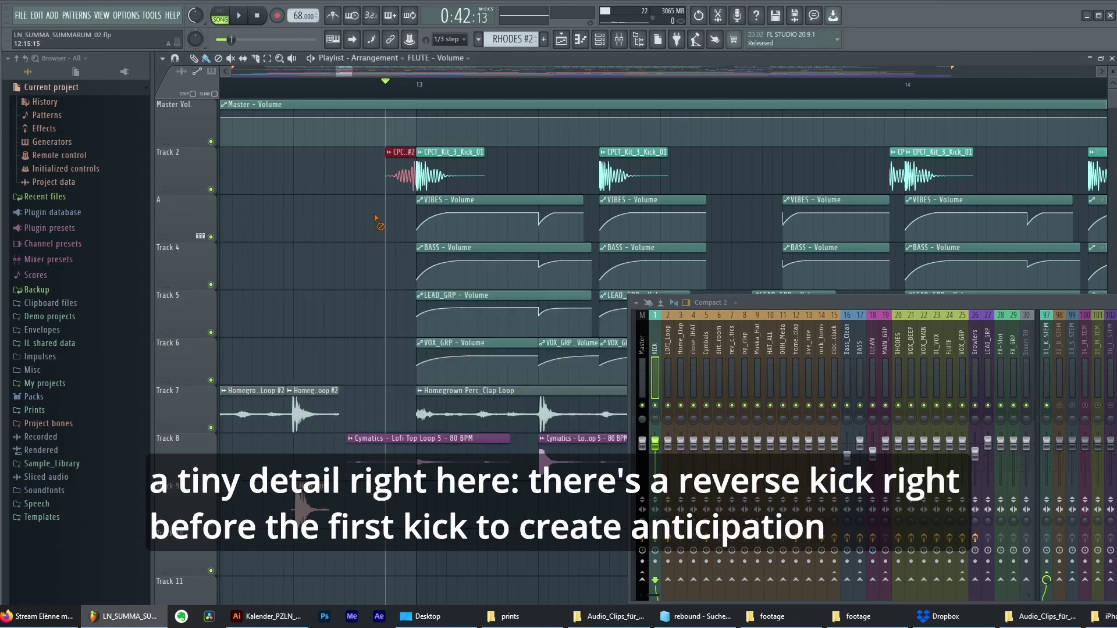
scroll(398, 177, up, 2)
scroll(398, 178, up, 3)
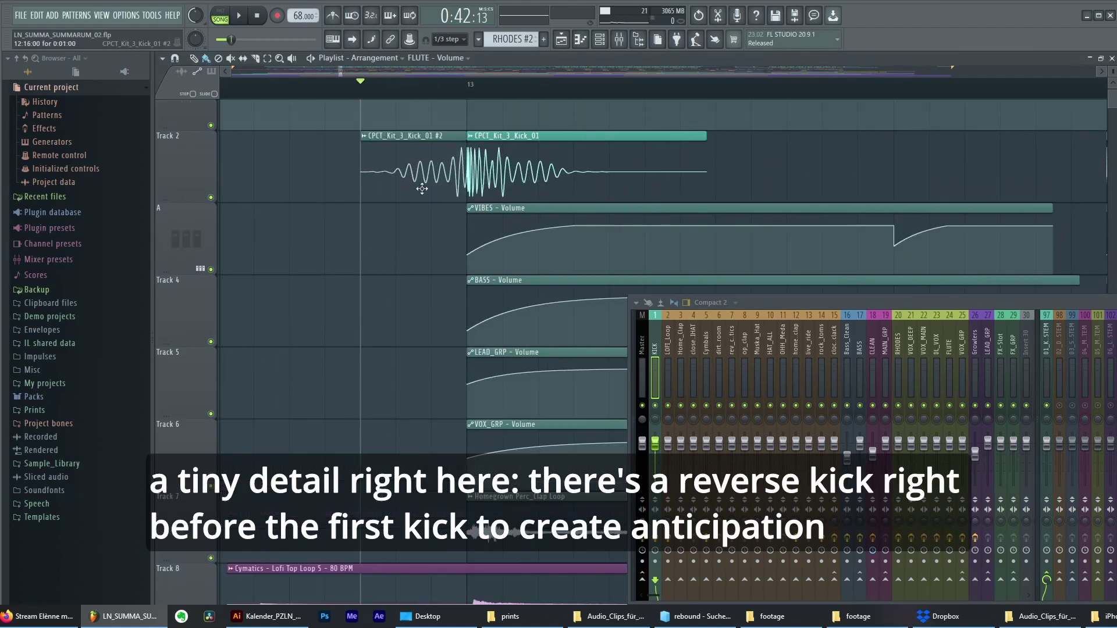
double_click(441, 180)
click(508, 170)
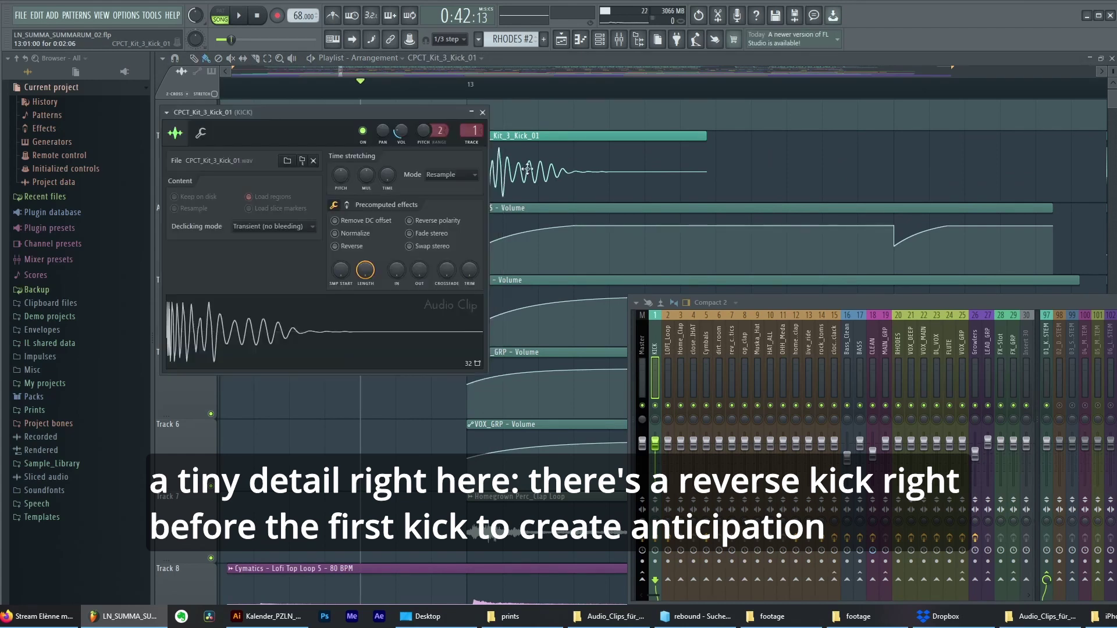
click(508, 170)
scroll(436, 189, down, 3)
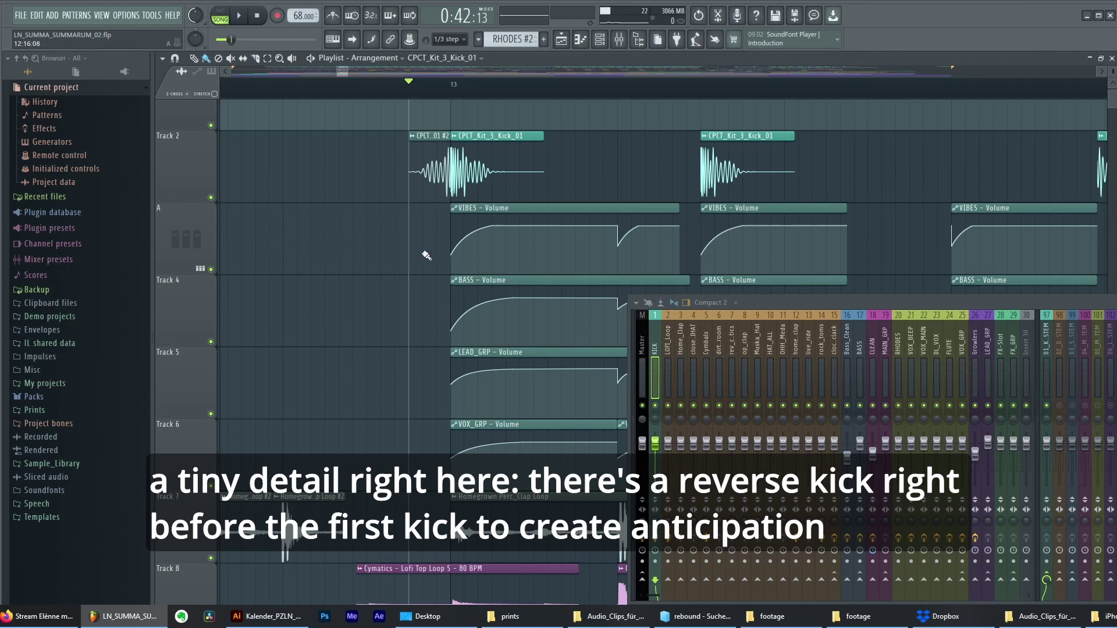
Play the arrangement from just ahead of the reversed kick before bar 13 and stop after the first kick.
key(space)
key(space)
click(375, 87)
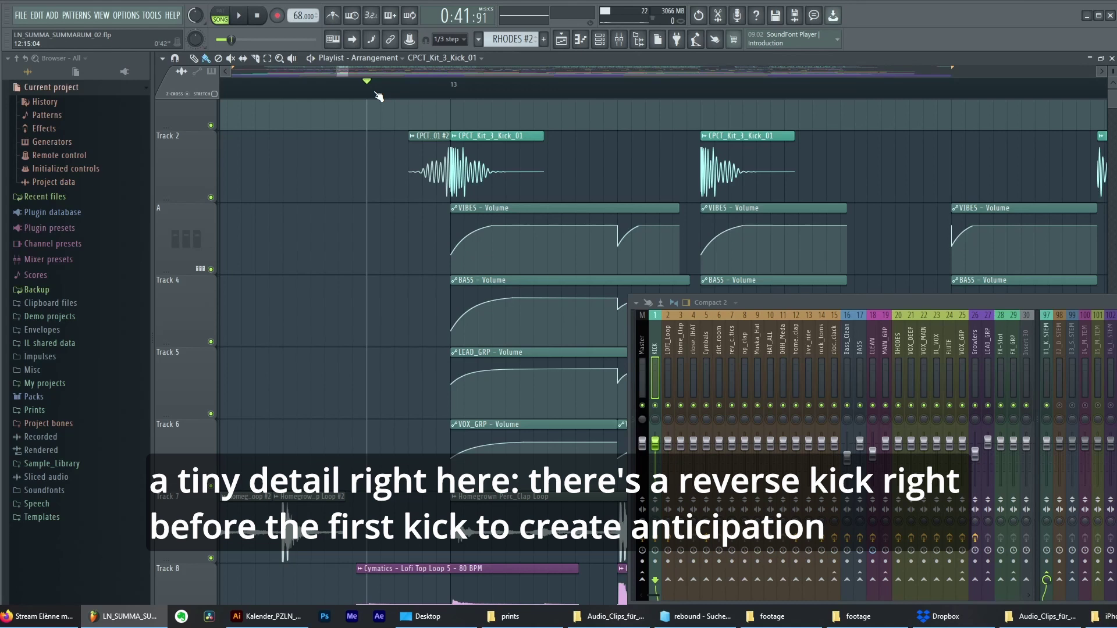
key(space)
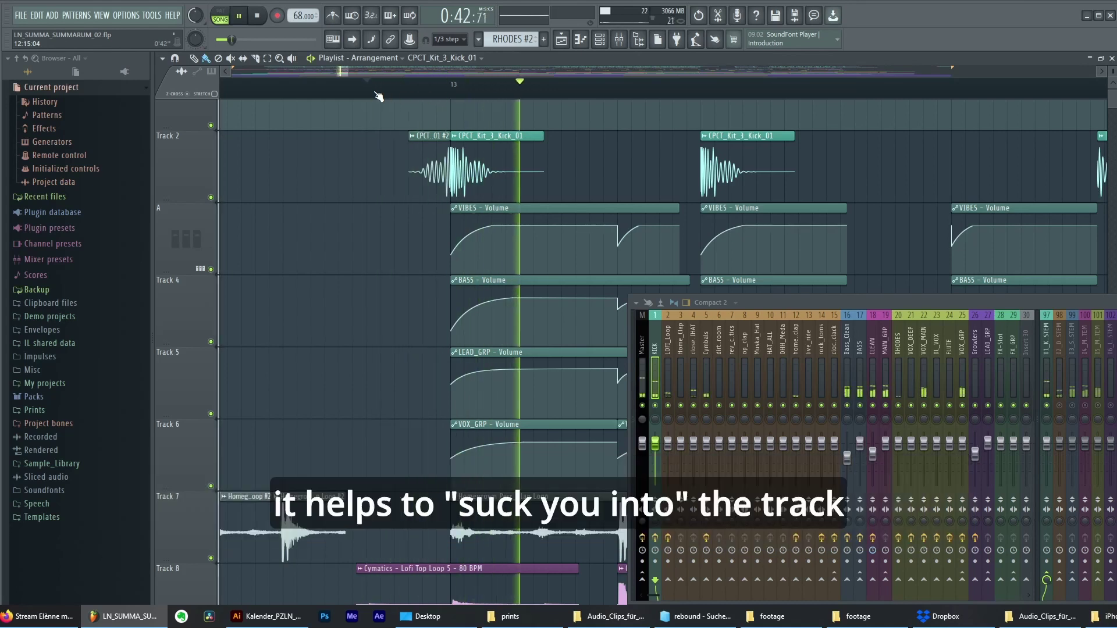
key(space)
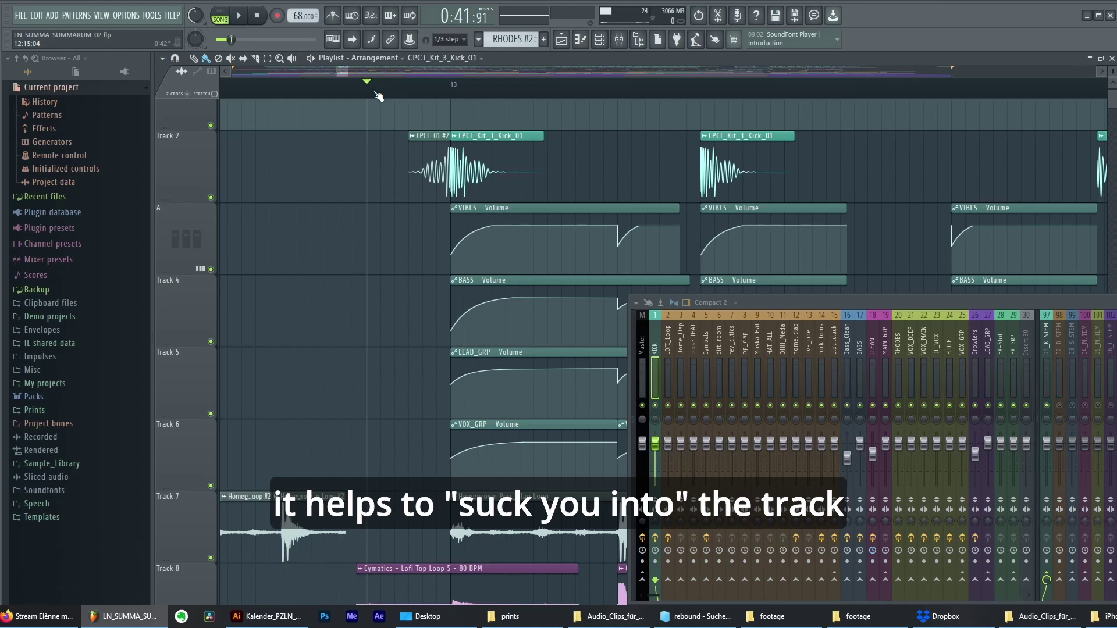
Examine the short pre-kick clip right before bar 14 on Track 2, placing the playhead just ahead of it.
scroll(832, 104, right, 3)
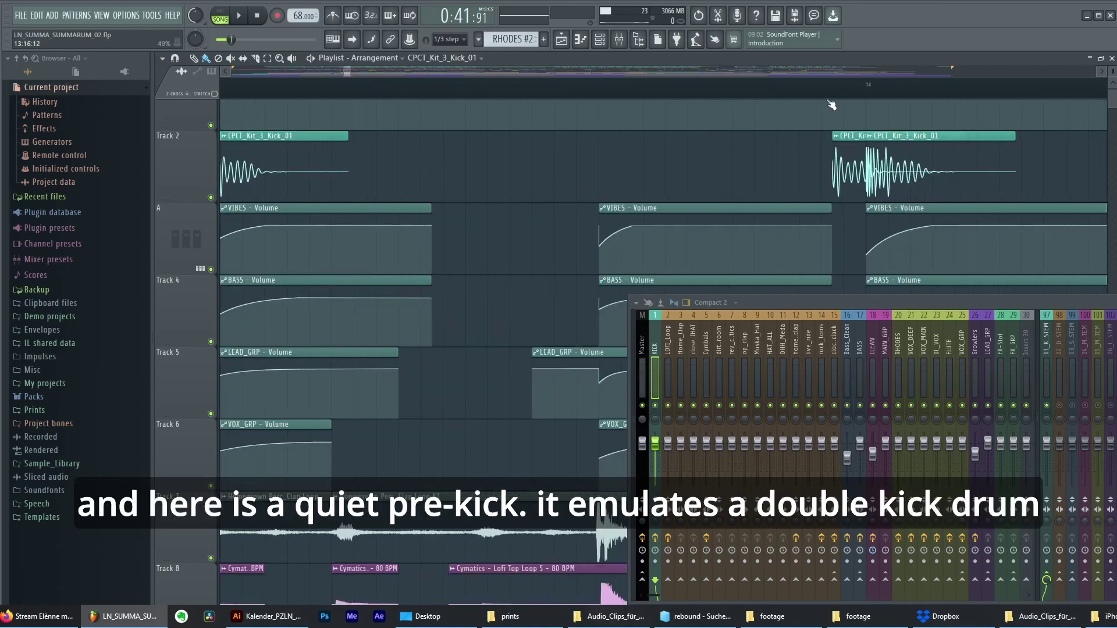
click(821, 86)
scroll(537, 208, right, 3)
scroll(537, 209, up, 1)
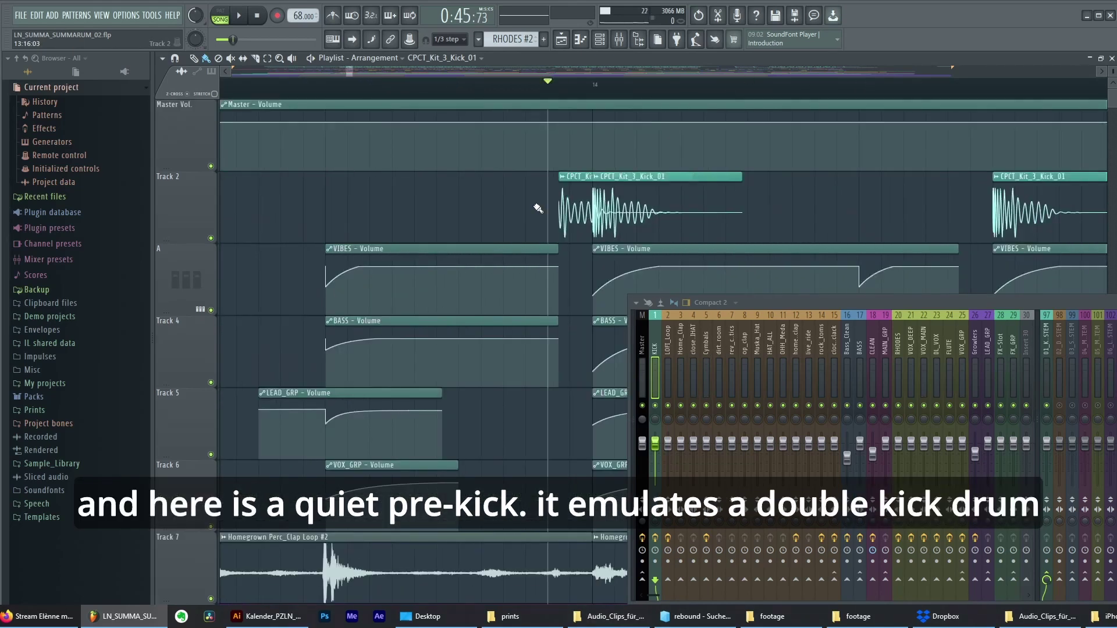
scroll(569, 204, up, 2)
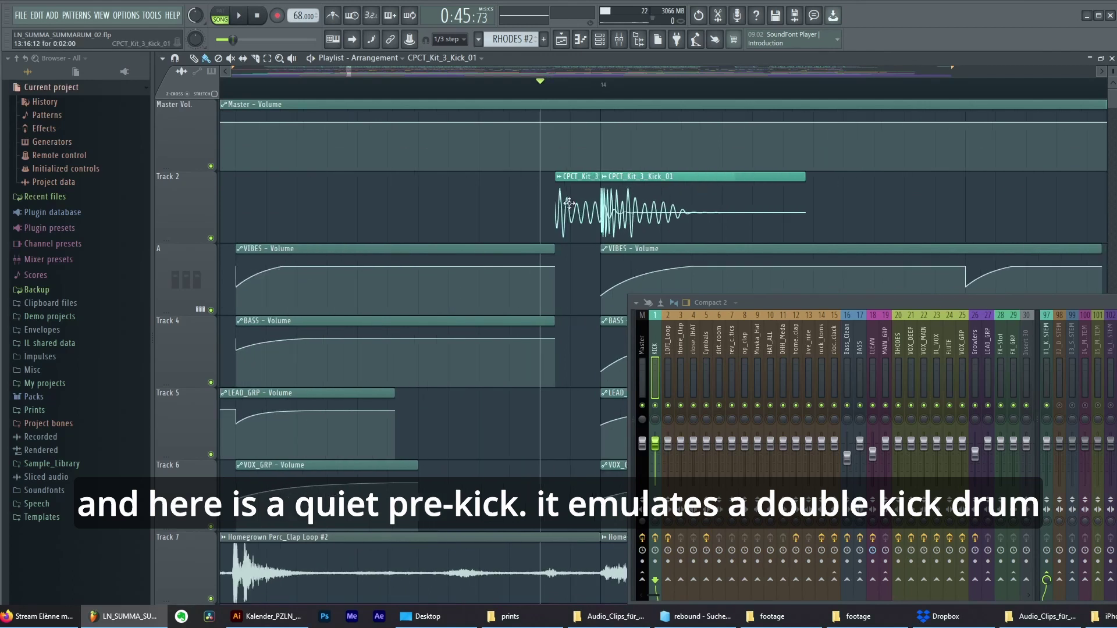
click(569, 202)
key(Escape)
scroll(540, 226, down, 3)
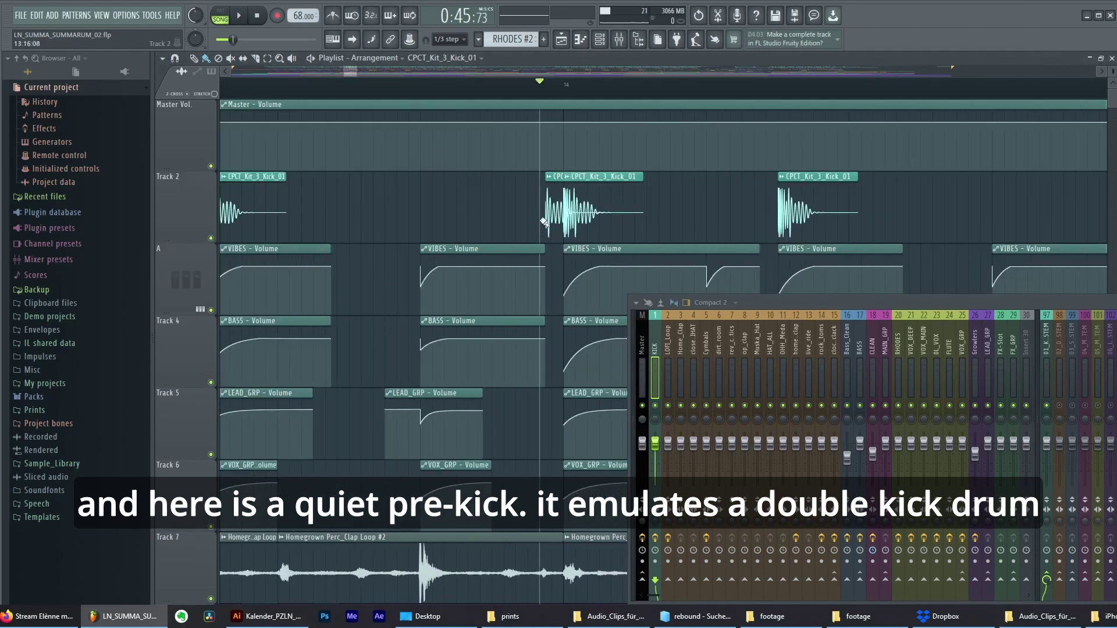
scroll(544, 221, down, 2)
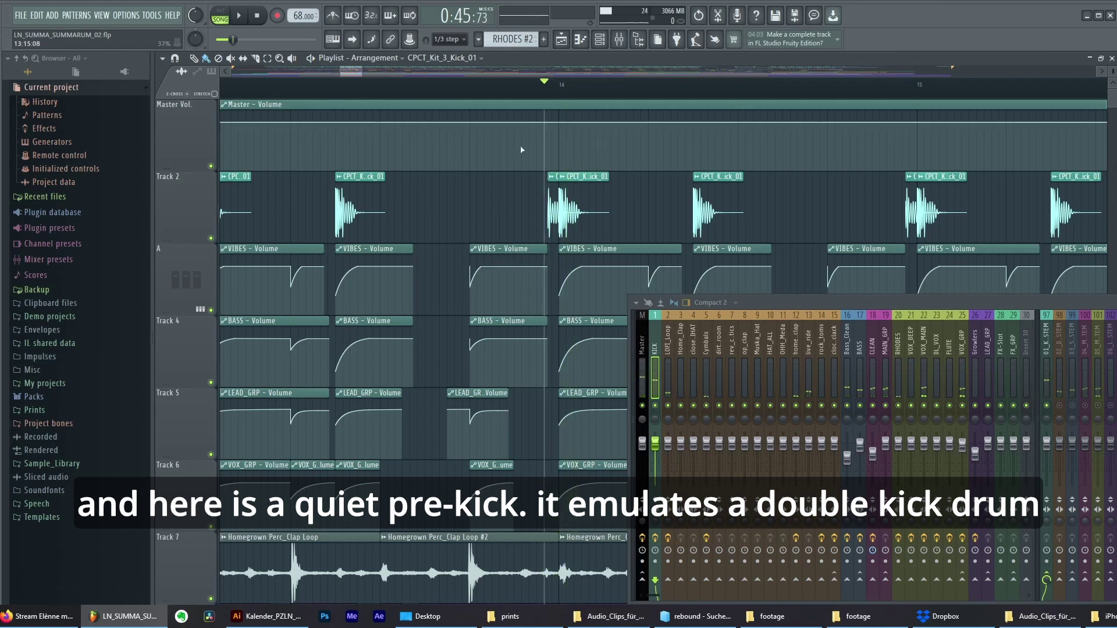
Play the double kick from shortly before bar 14.
click(522, 88)
key(space)
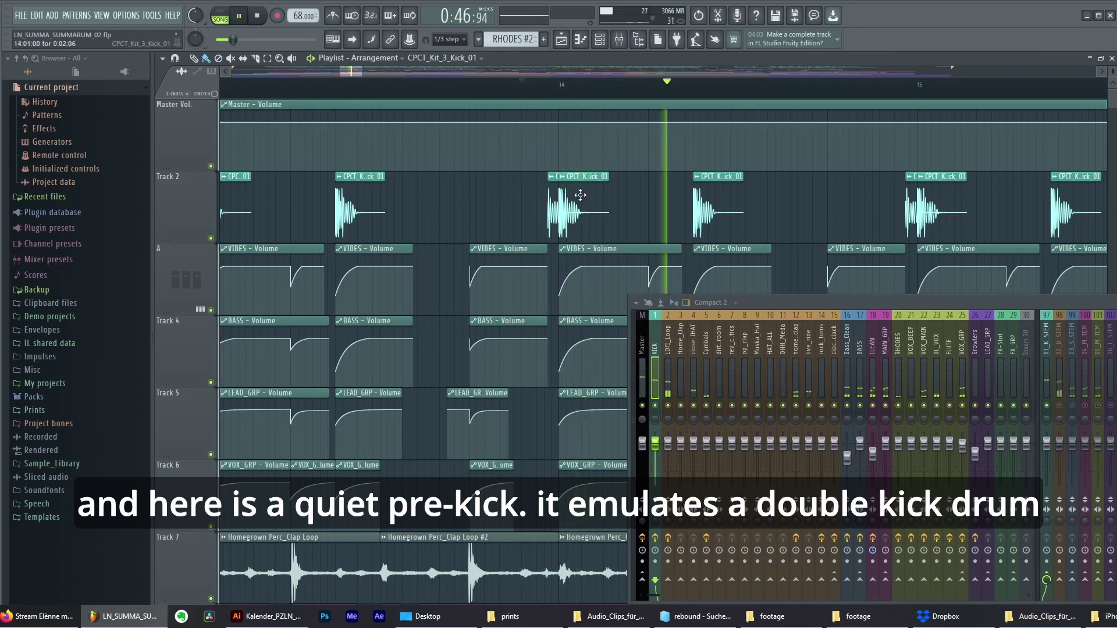
key(space)
Play the groove of kick and bass from shortly before bar 13 into bar 14.
scroll(582, 198, down, 2)
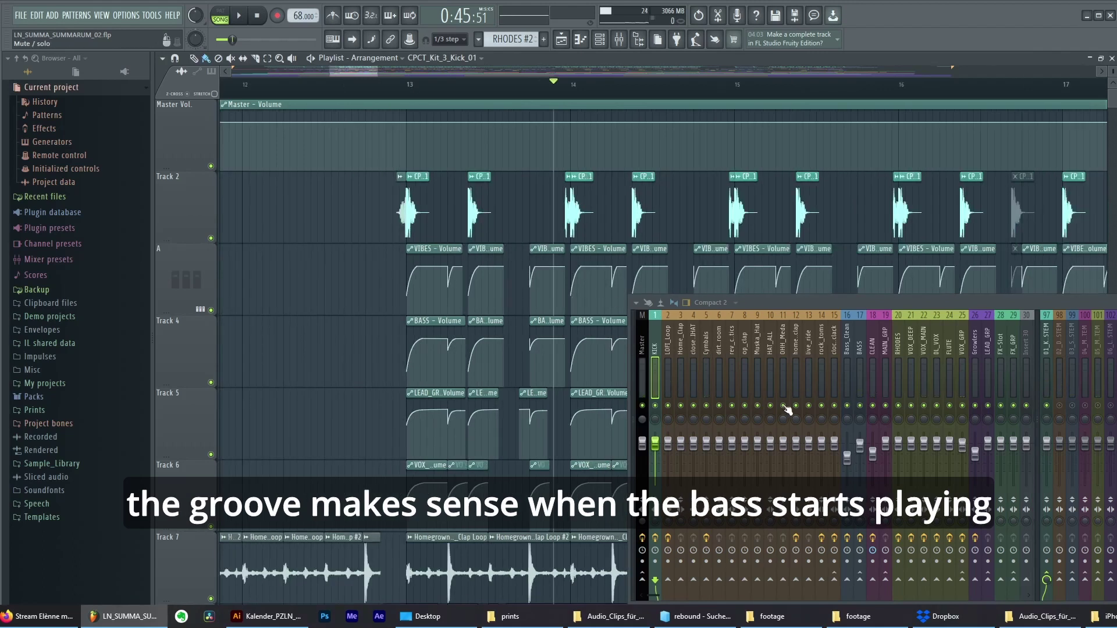
click(391, 93)
key(space)
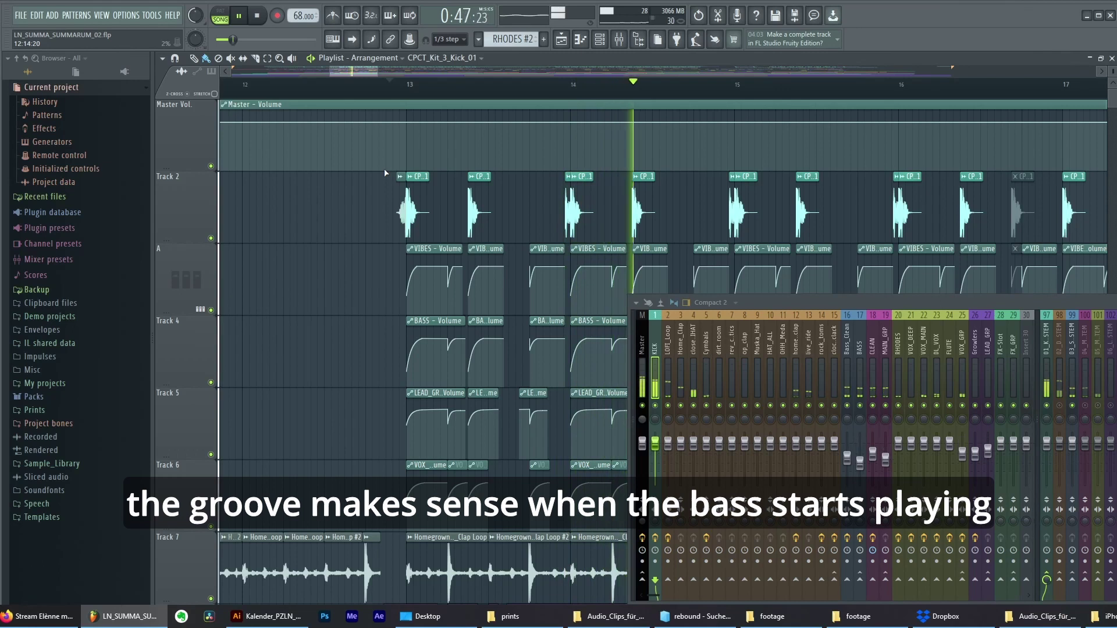
key(space)
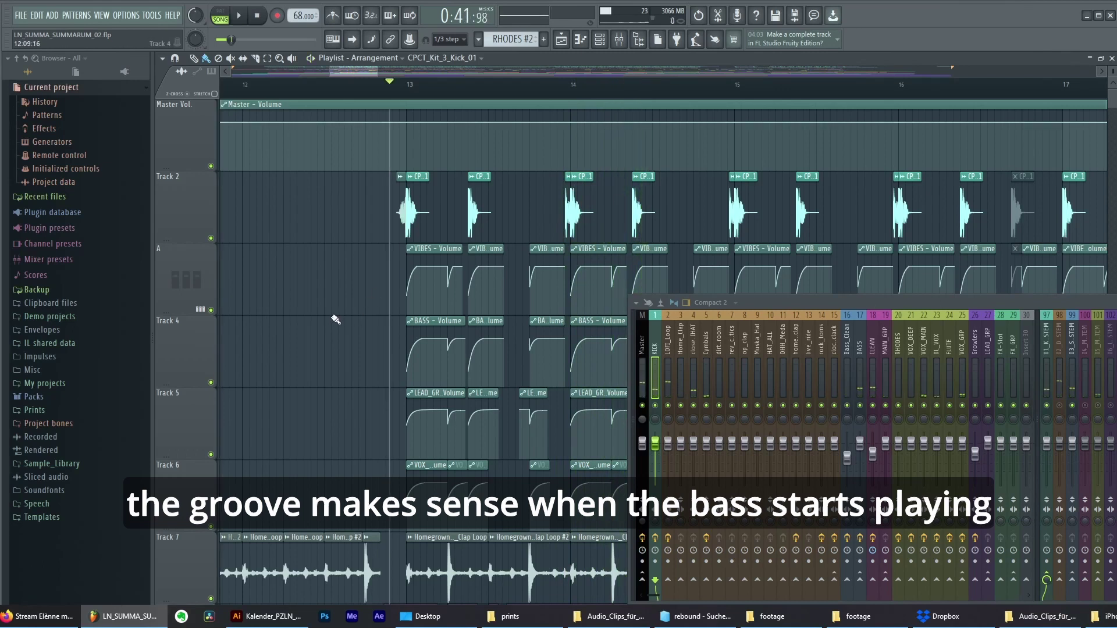
Examine the VIBES, BASS, LEAD_GRP and VOX_GRP volume automation clips below the kicks from bar 13 on.
scroll(349, 297, down, 3)
scroll(349, 297, up, 3)
drag(425, 166, 550, 352)
click(344, 312)
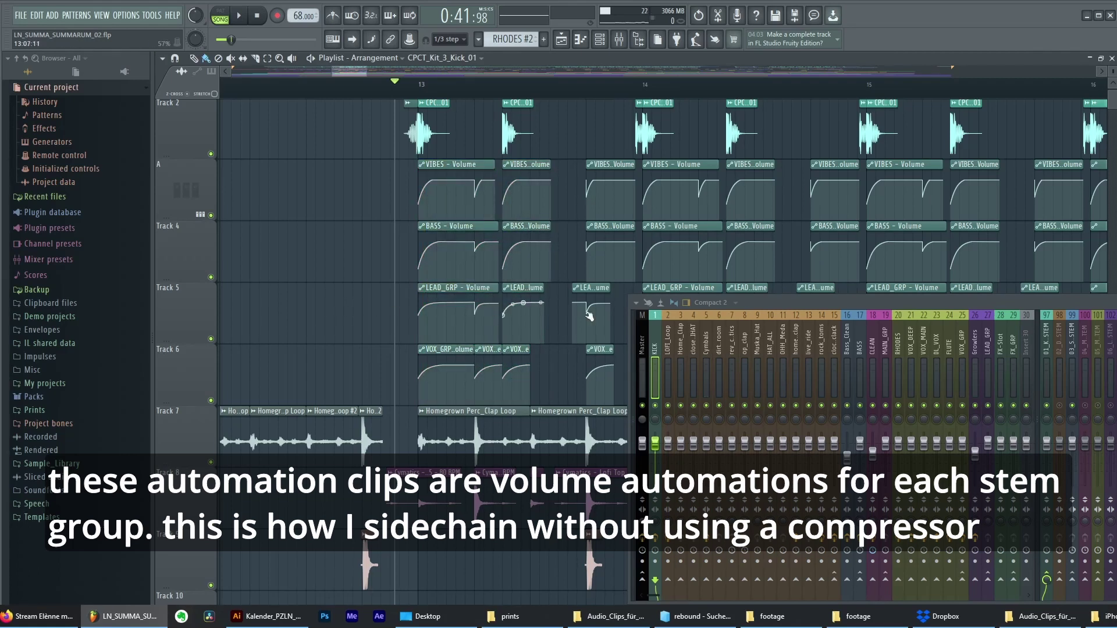
Bring the whole mixer including its effect slots into view and scrub the playhead across the kick at bar 13.
drag(771, 304, 618, 281)
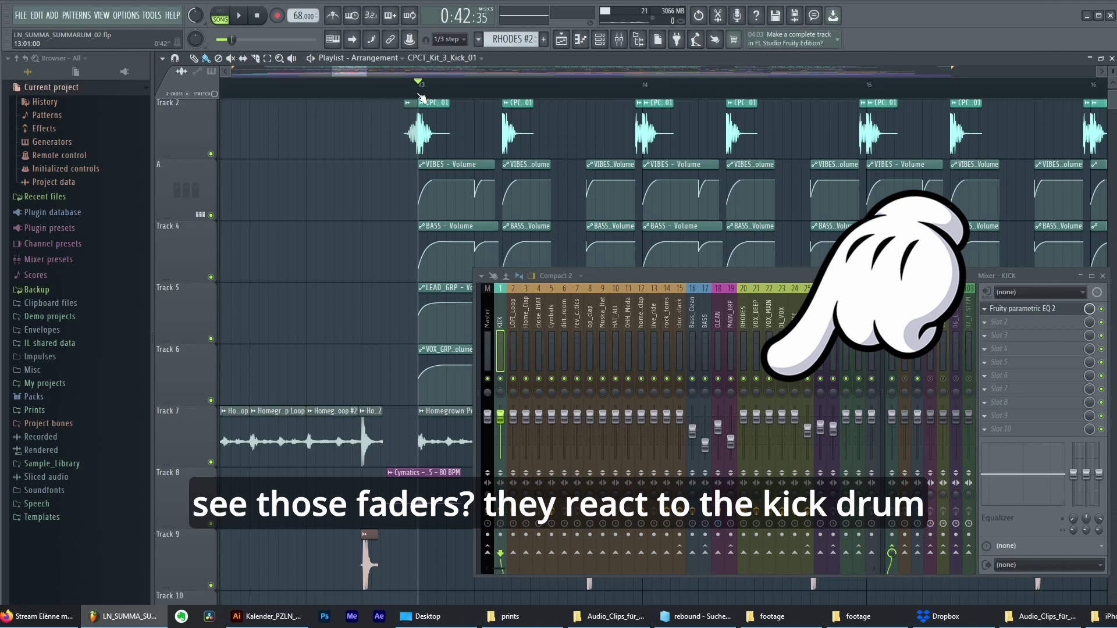
drag(419, 94, 410, 116)
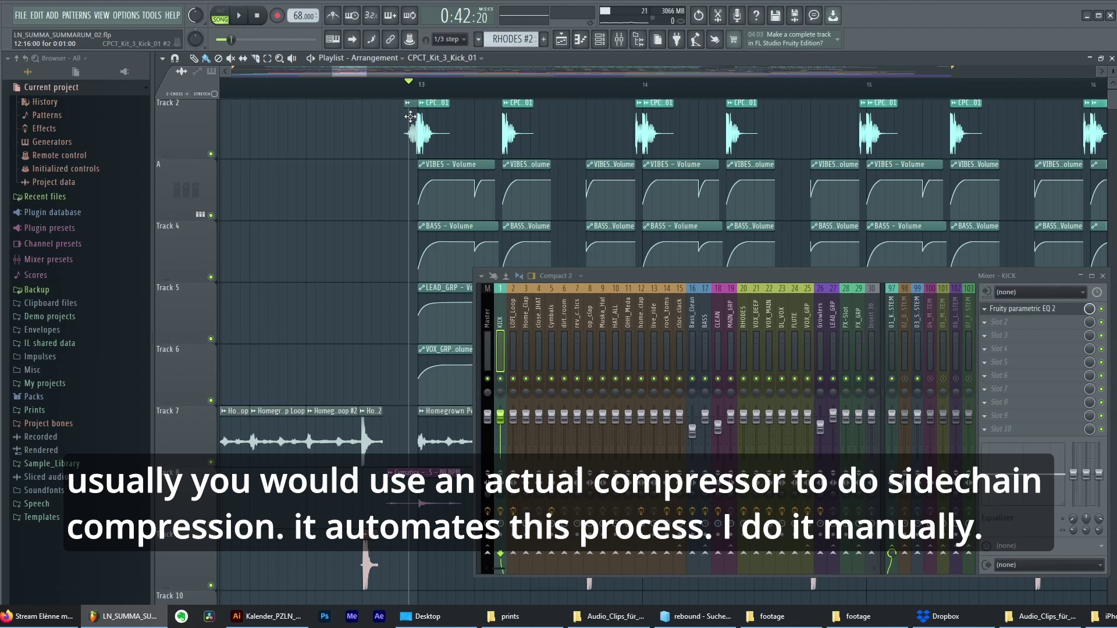
Point out the kick clip at bar 13 and select the Bass_Clean track in the mixer to show its effects.
click(432, 117)
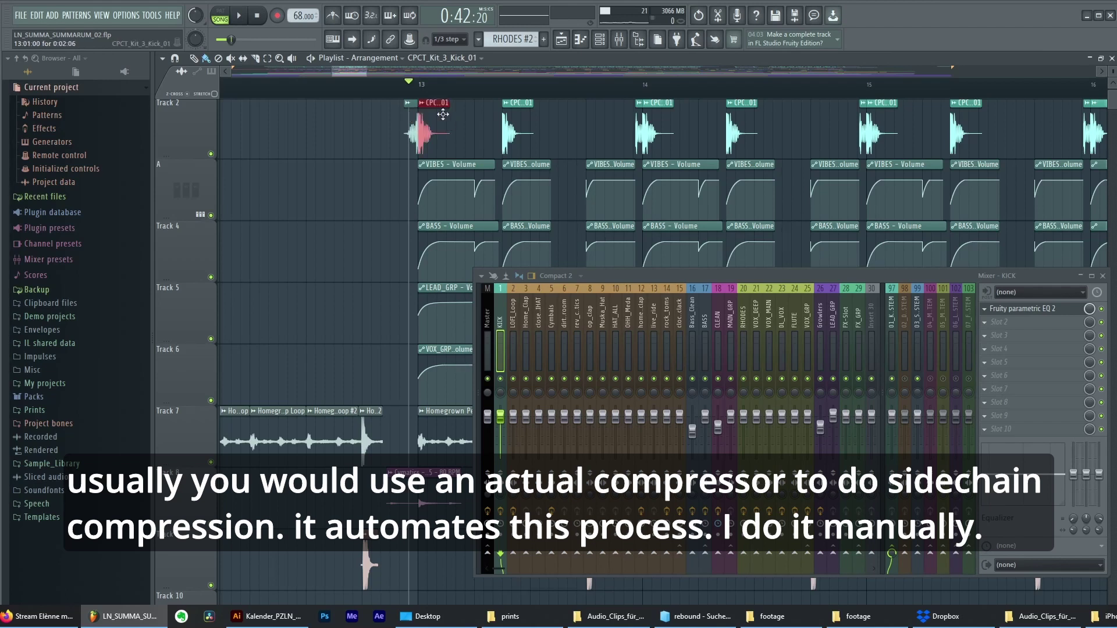
click(429, 151)
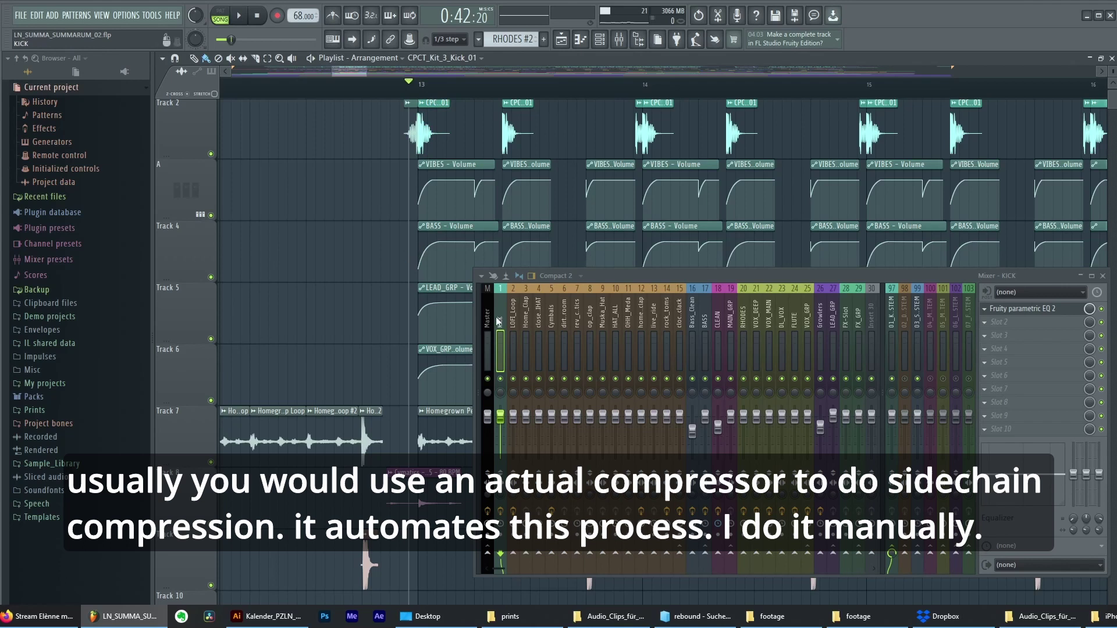
click(694, 312)
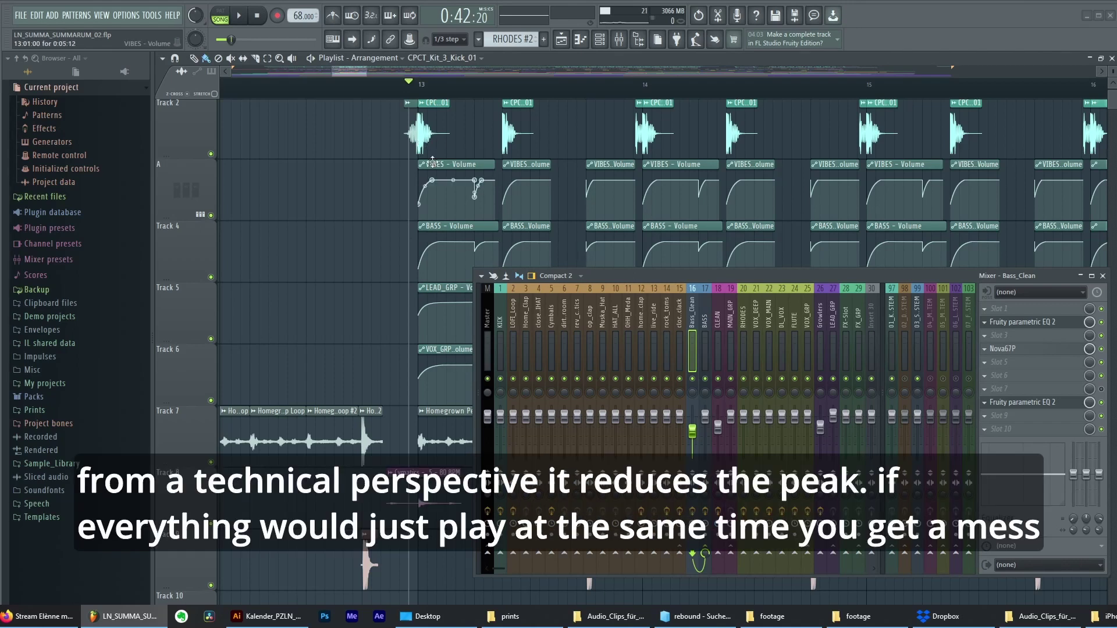
click(425, 120)
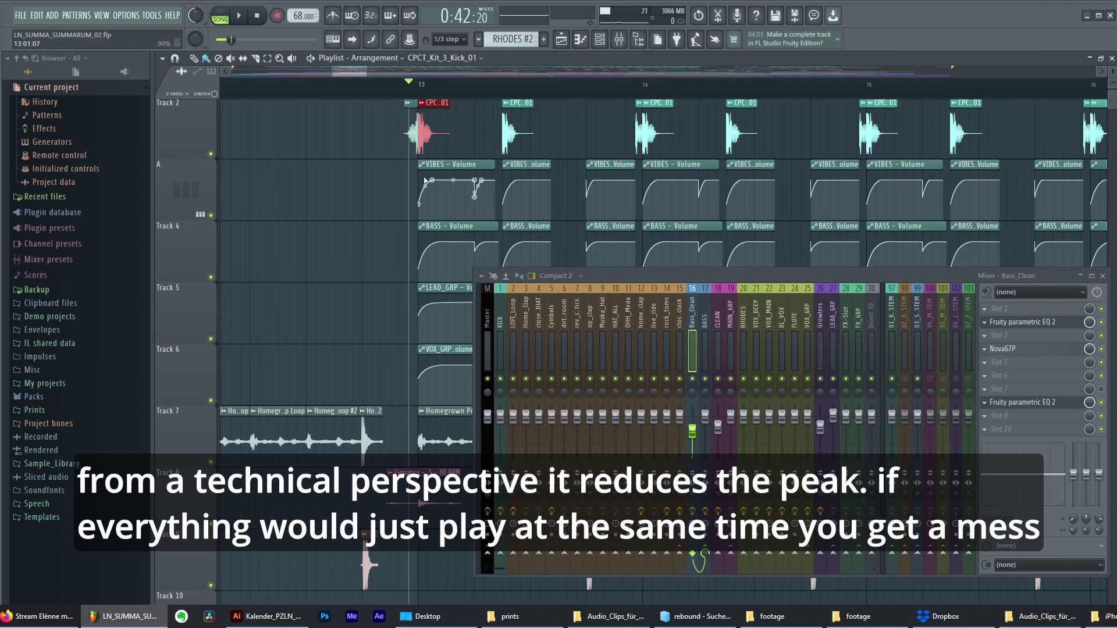
Return to the top playlist tracks, shift the mixer window slightly aside and place the playhead at bar 13.
scroll(422, 262, down, 3)
scroll(419, 342, up, 4)
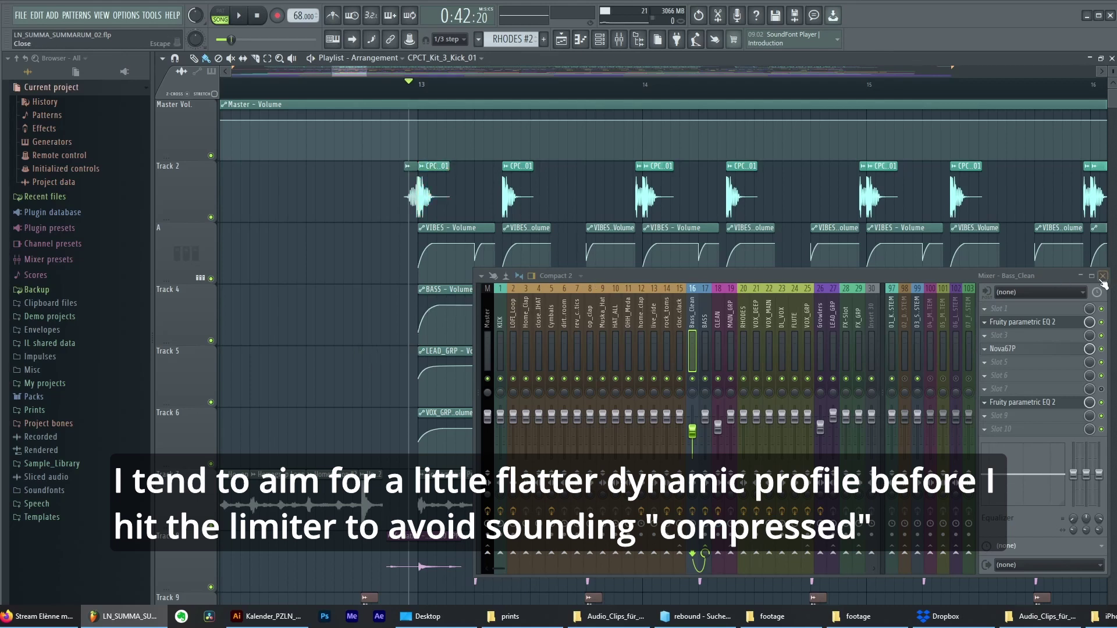
drag(753, 271, 783, 269)
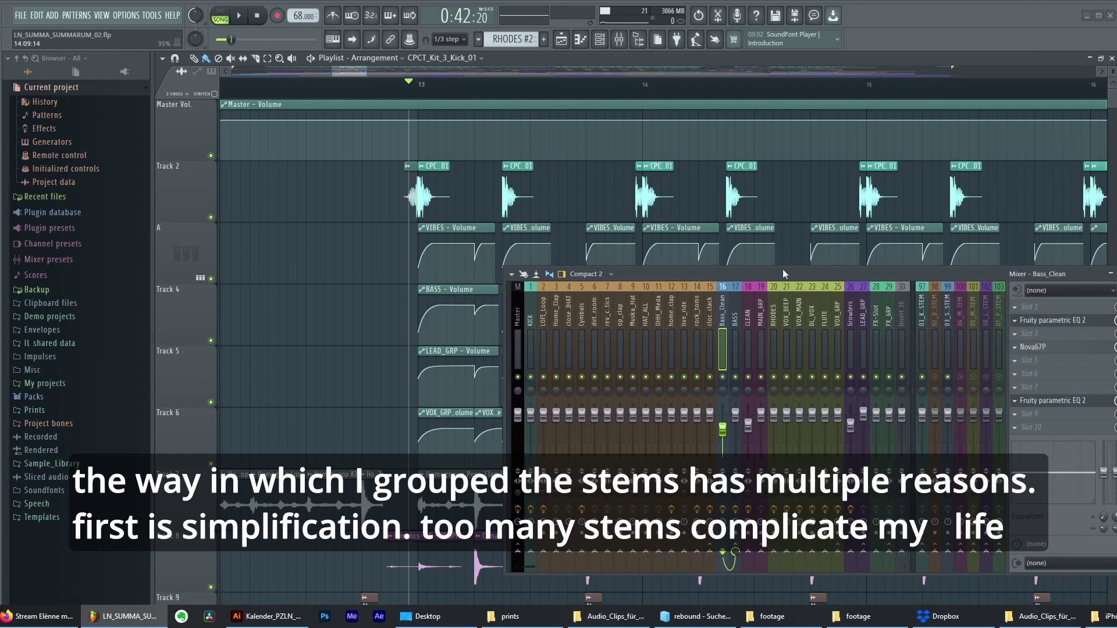
click(419, 87)
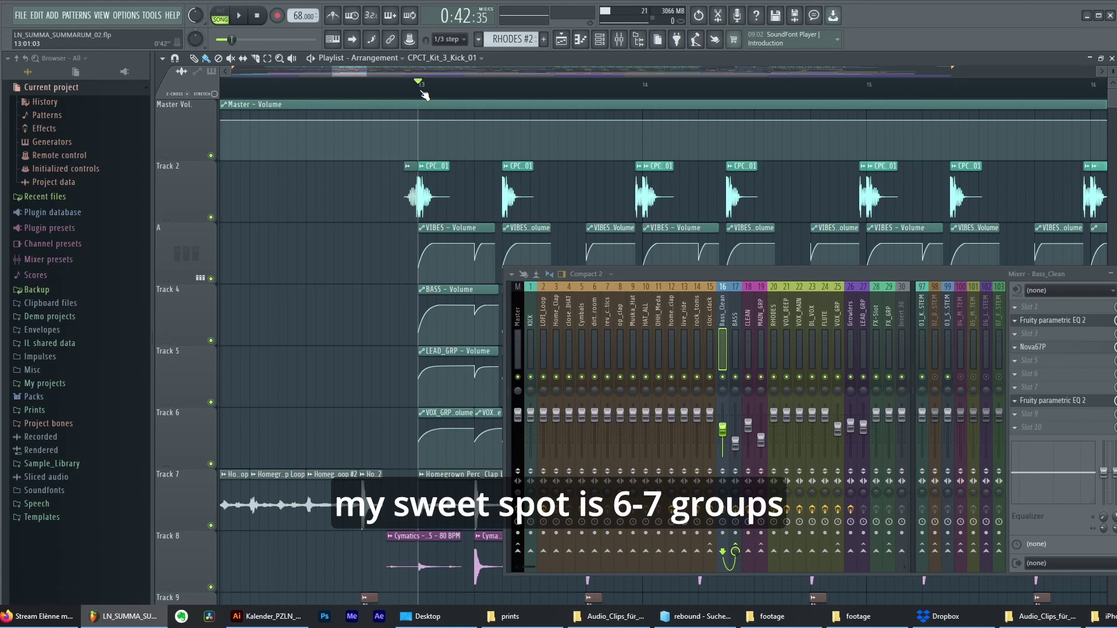
Select the seven stem group tracks one after another in the mixer, from 01_KICK_STEM through 07_FX_STEM.
click(922, 313)
click(935, 309)
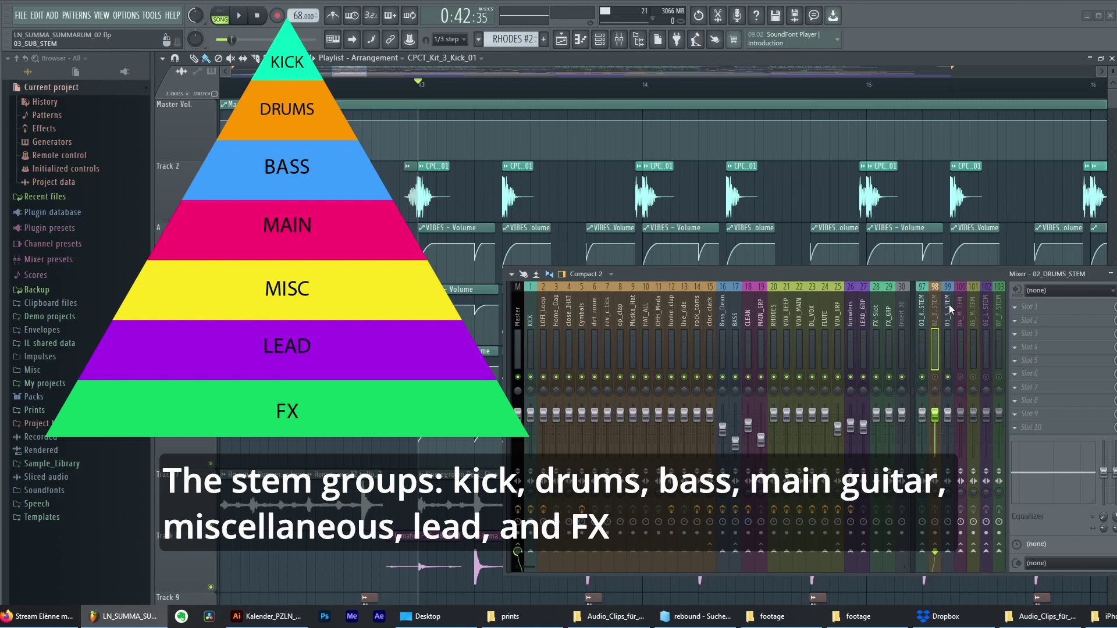
click(949, 305)
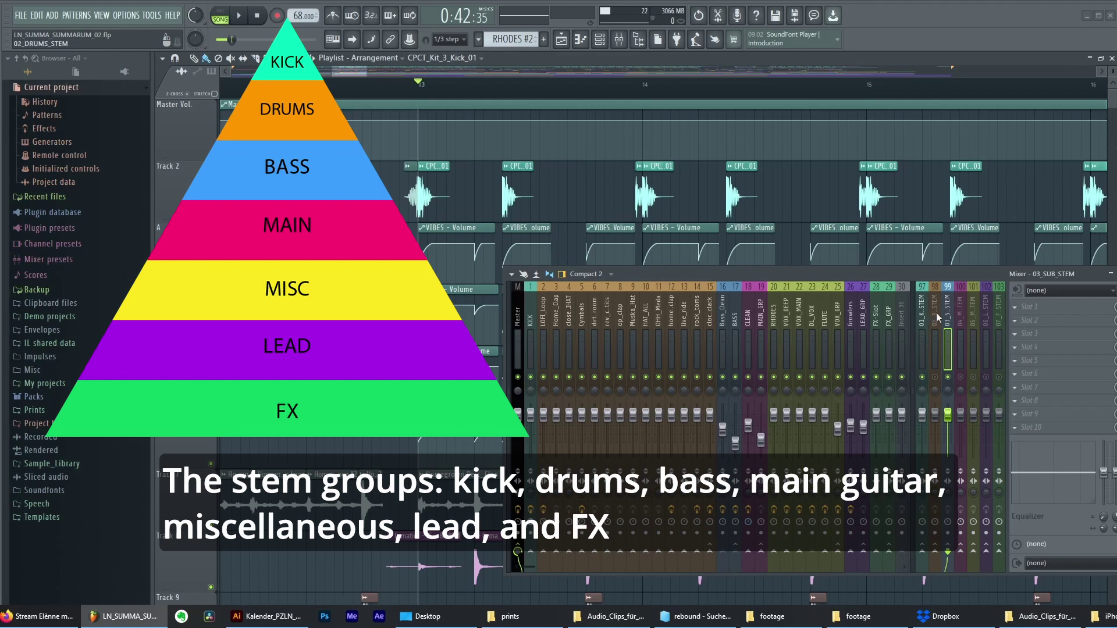
click(960, 313)
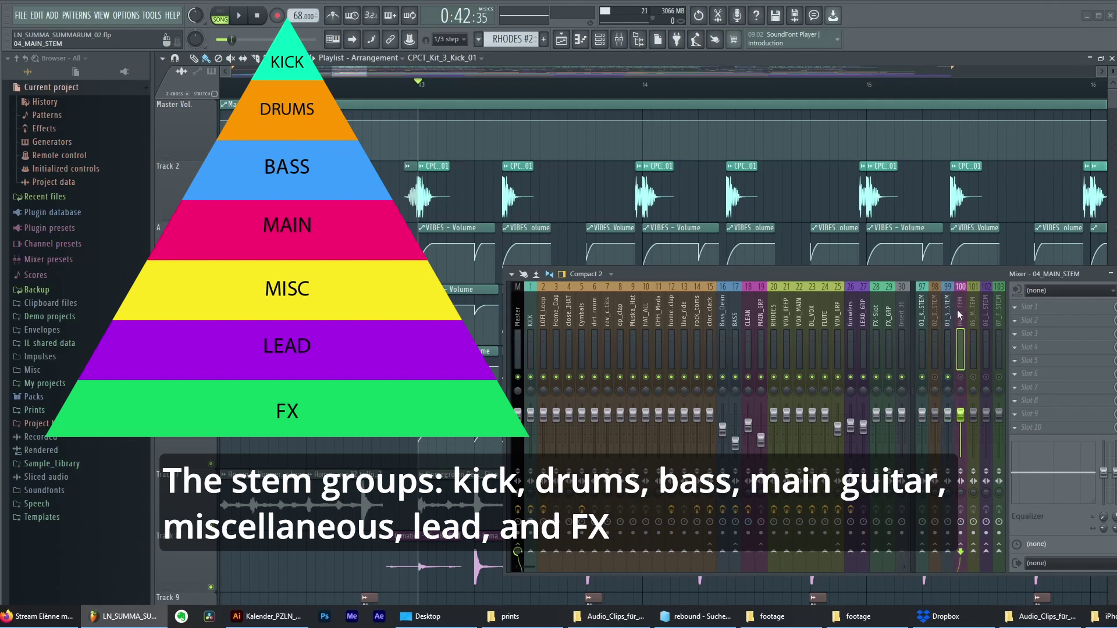
click(973, 309)
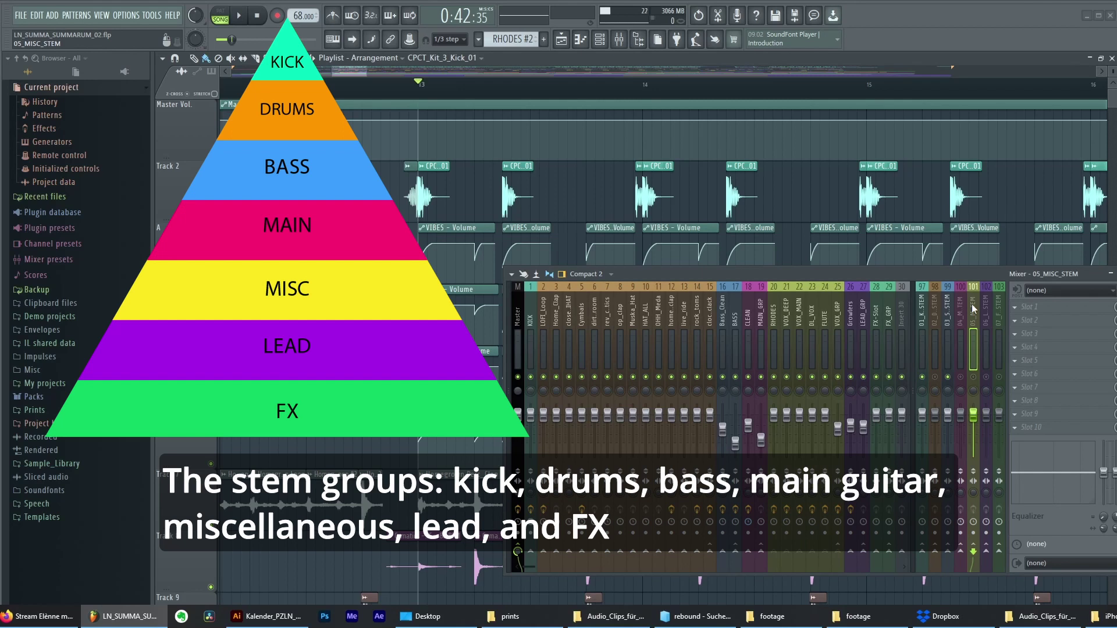
click(987, 308)
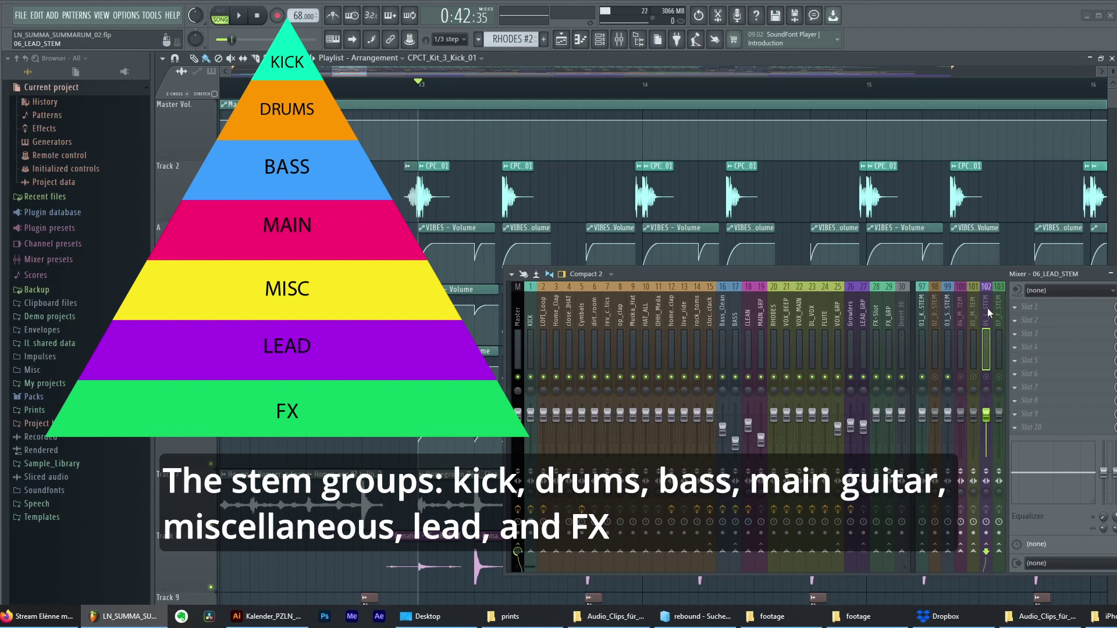
click(996, 314)
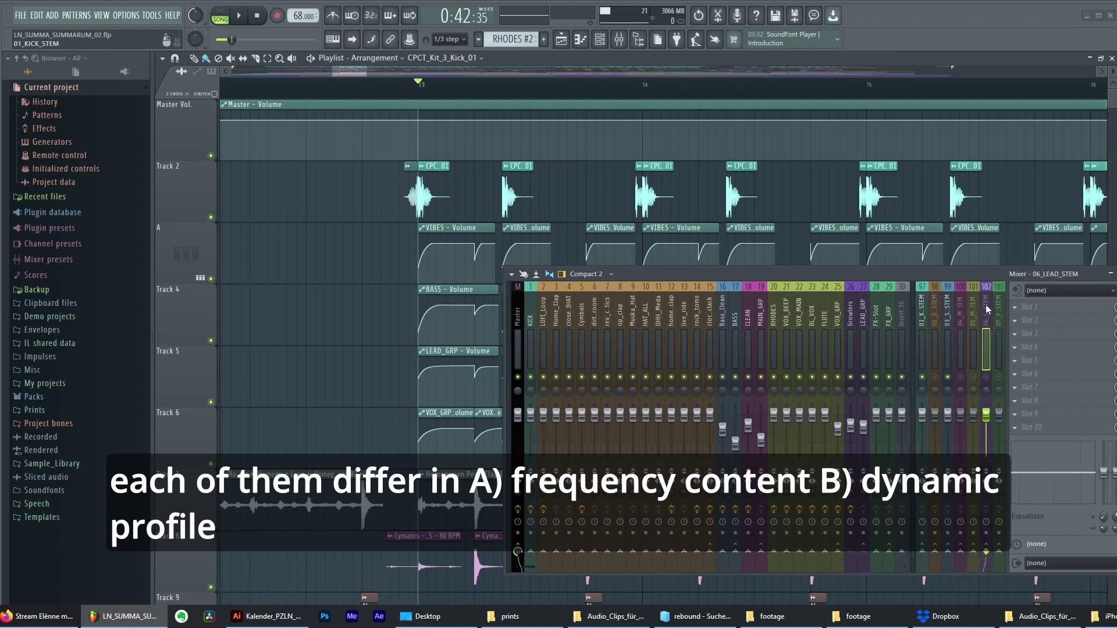
Select 02_DRUMS_STEM and 03_SUB_STEM in the mixer, and highlight the bass loop clips from bar 13 in the playlist.
click(931, 317)
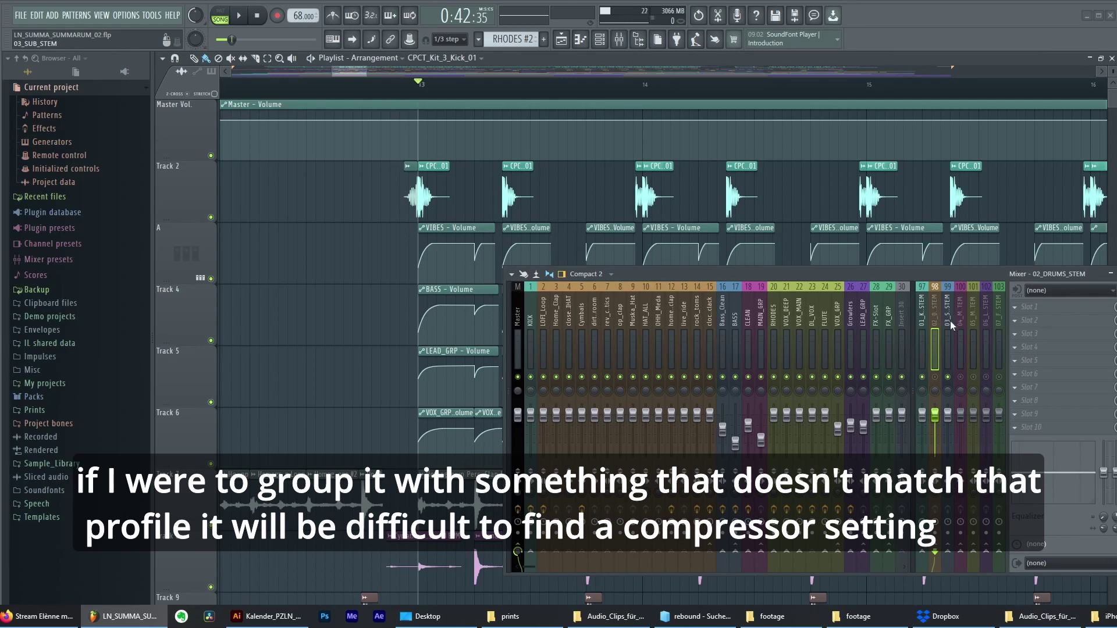
click(950, 320)
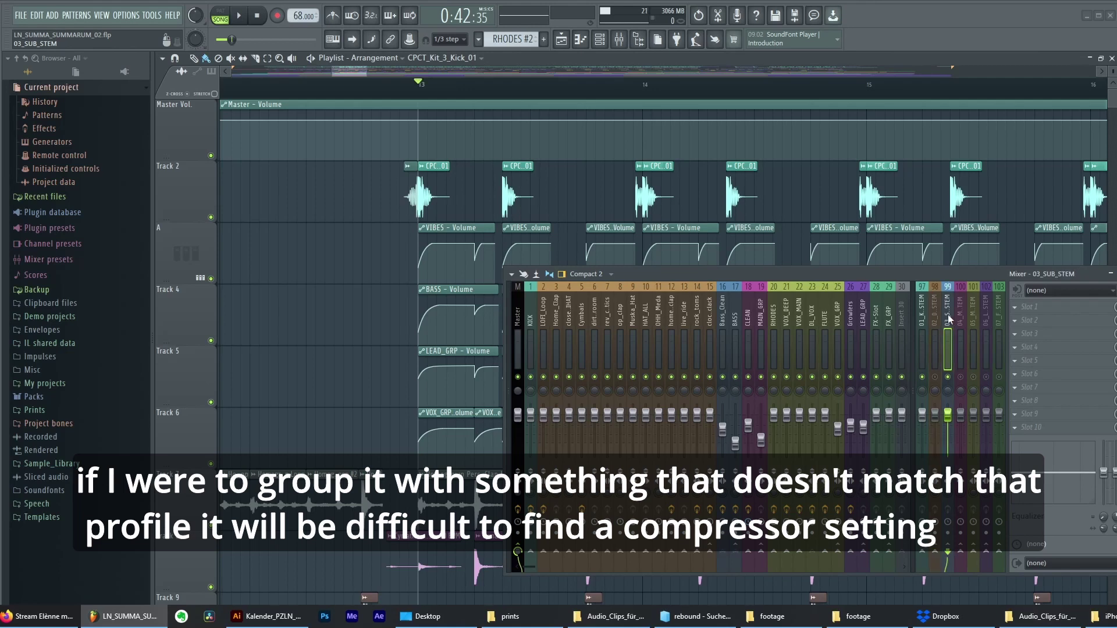
scroll(397, 404, down, 5)
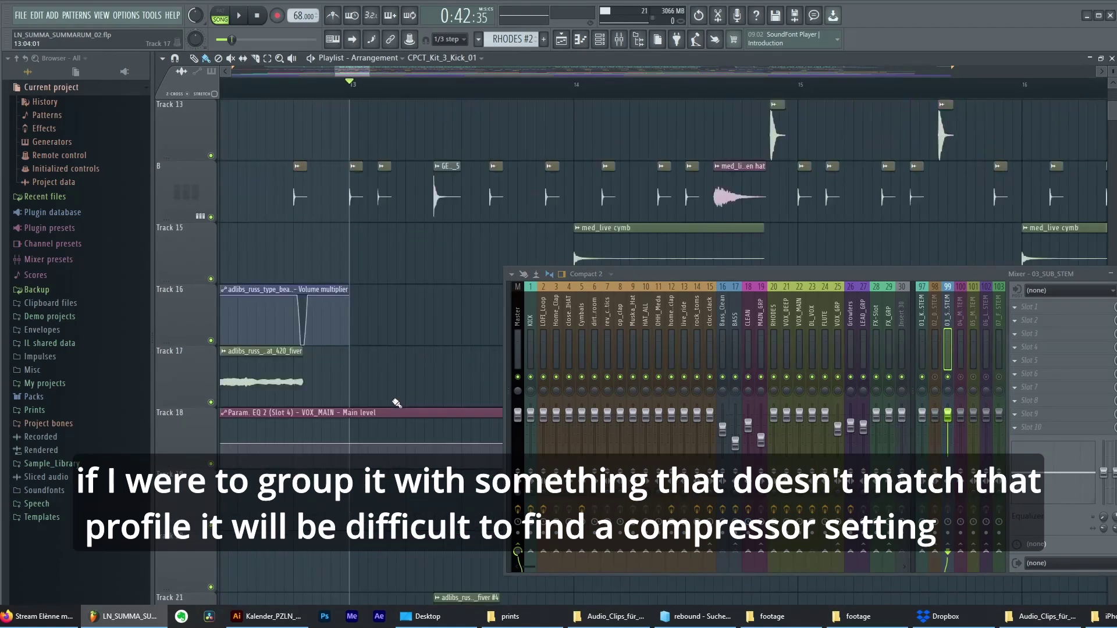
scroll(397, 403, down, 10)
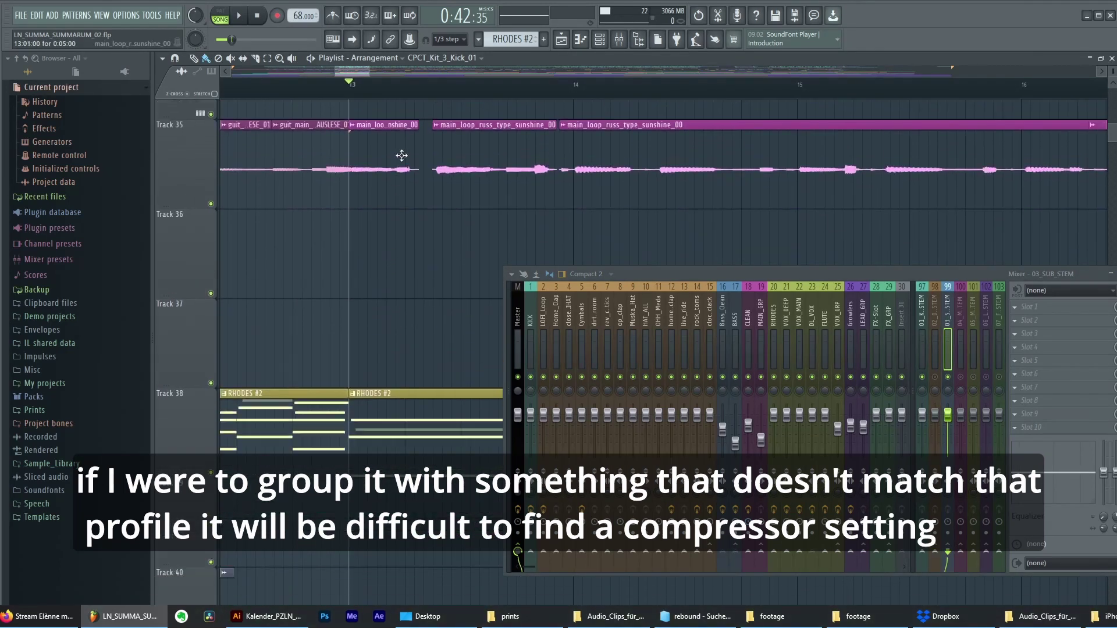
scroll(402, 155, up, 3)
drag(375, 174, 702, 187)
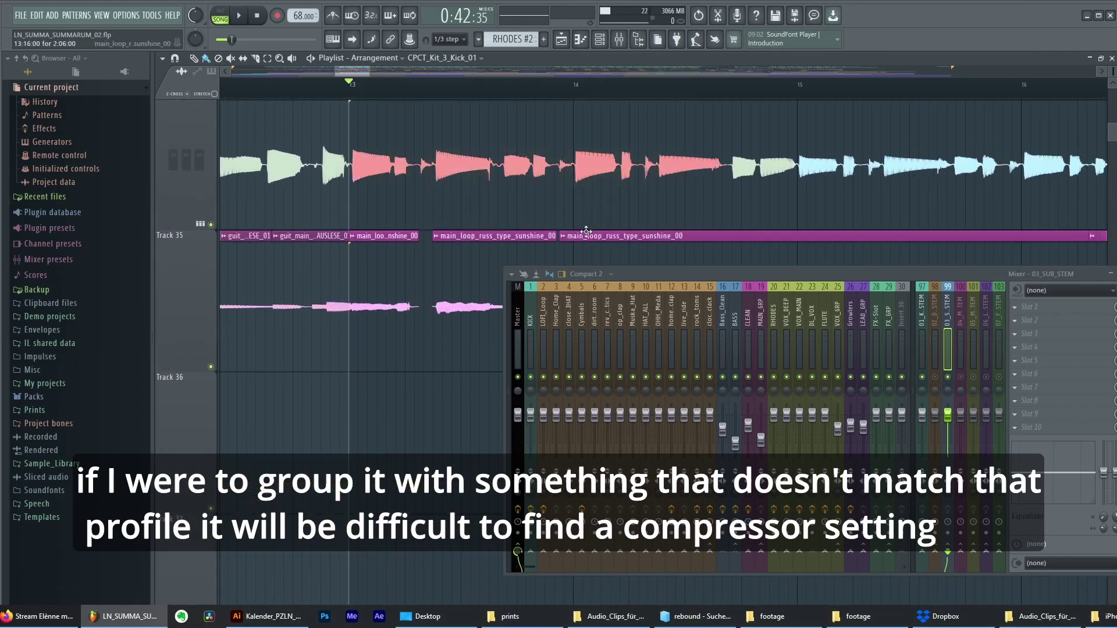
Examine a longer stretch of the bass loop's waveform in the playlist and select the Bass_Clean mixer track.
scroll(444, 233, down, 3)
scroll(425, 367, up, 3)
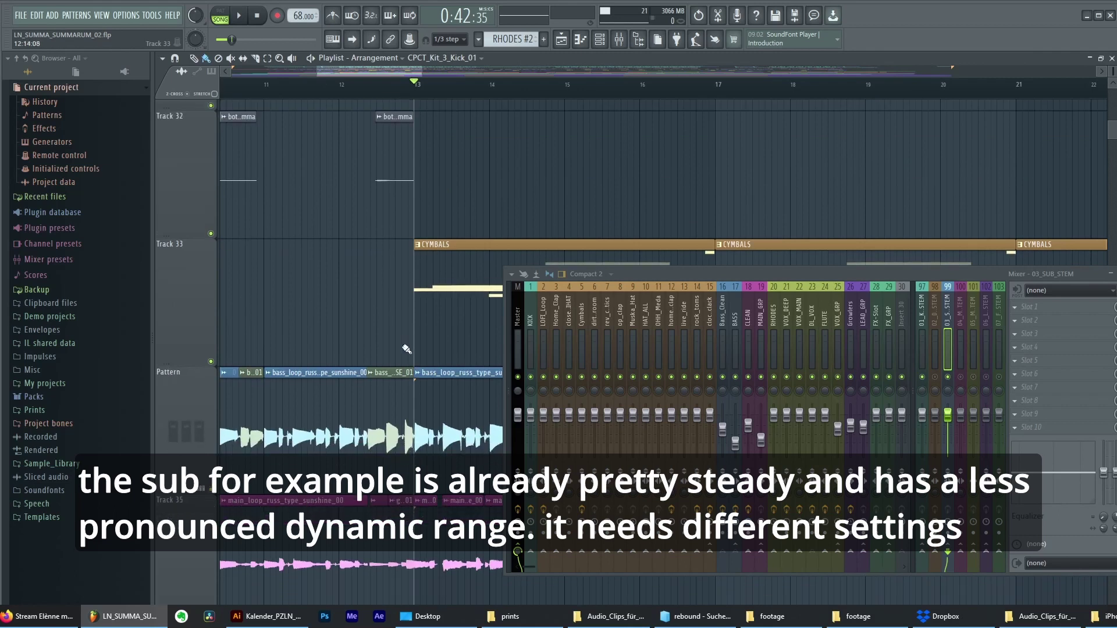
scroll(406, 350, down, 3)
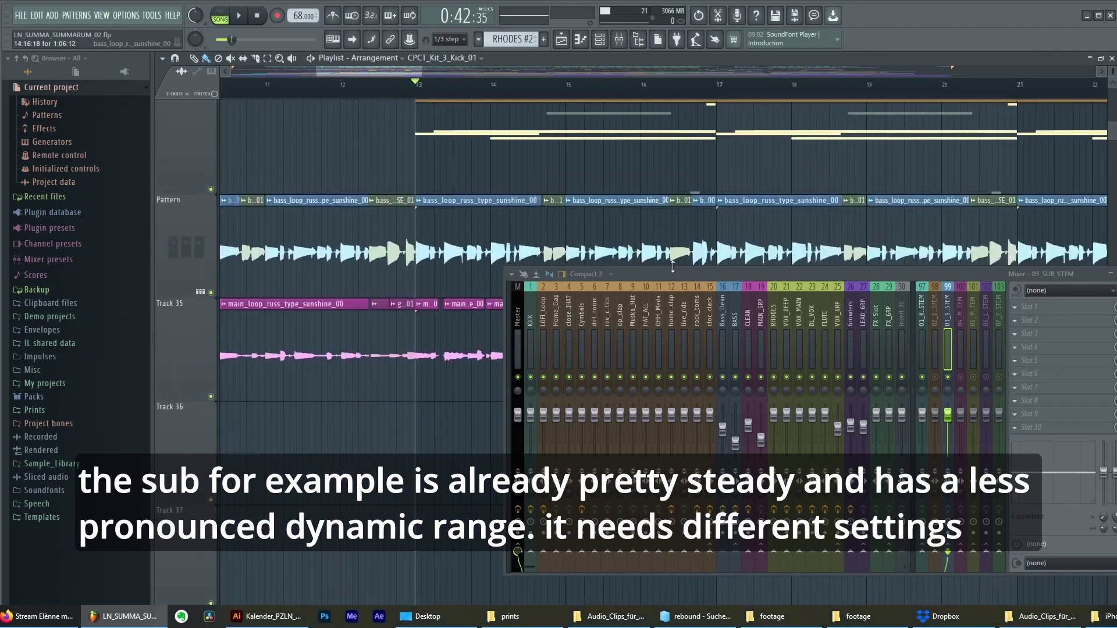
click(723, 349)
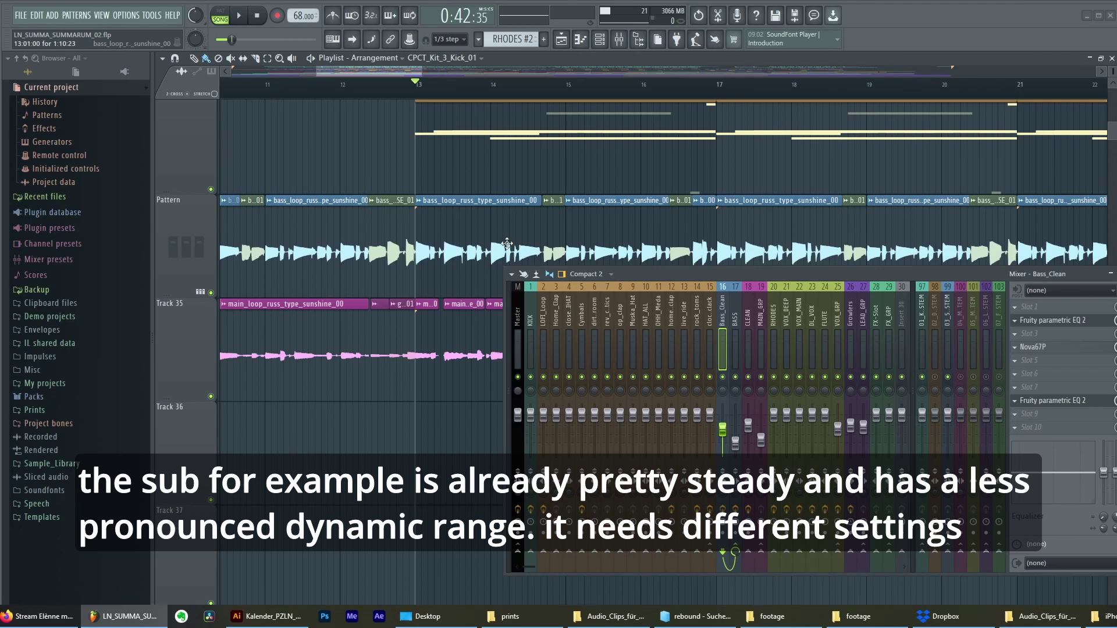
Select 02_DRUMS_STEM followed by 01_KICK_STEM in the mixer, and highlight the kick clip at bar 13 on Track 2.
click(935, 316)
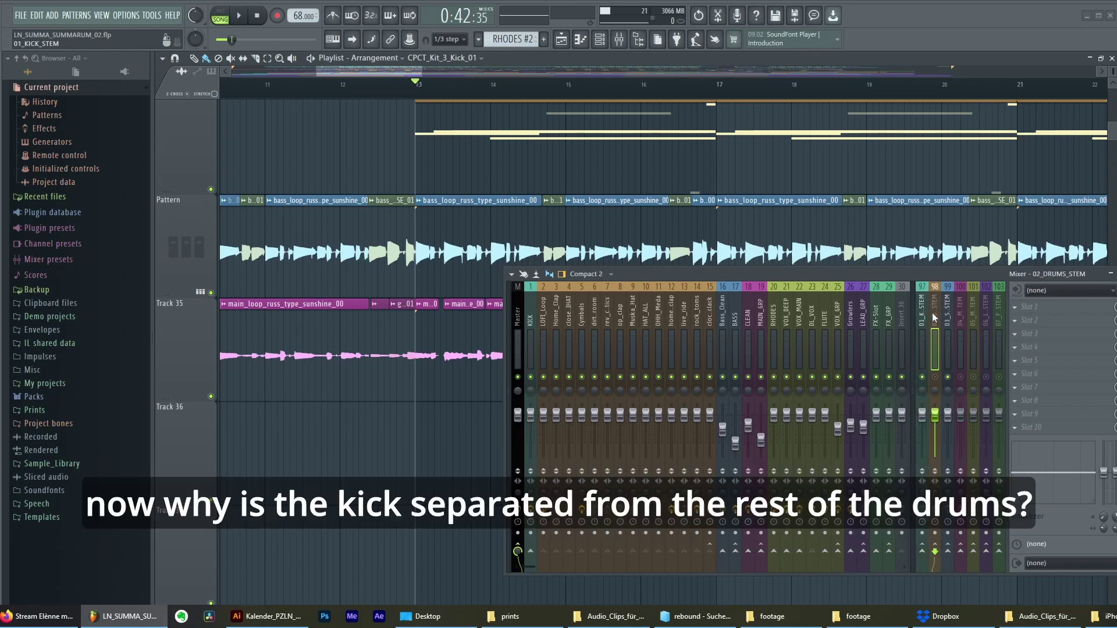
click(927, 318)
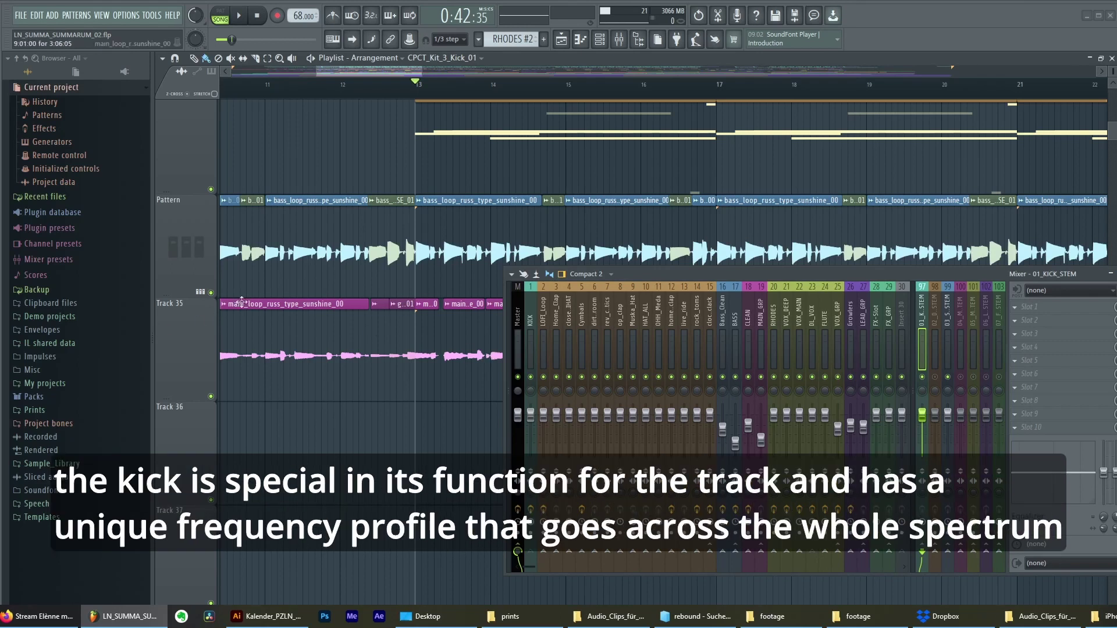
scroll(342, 321, up, 15)
scroll(342, 322, up, 3)
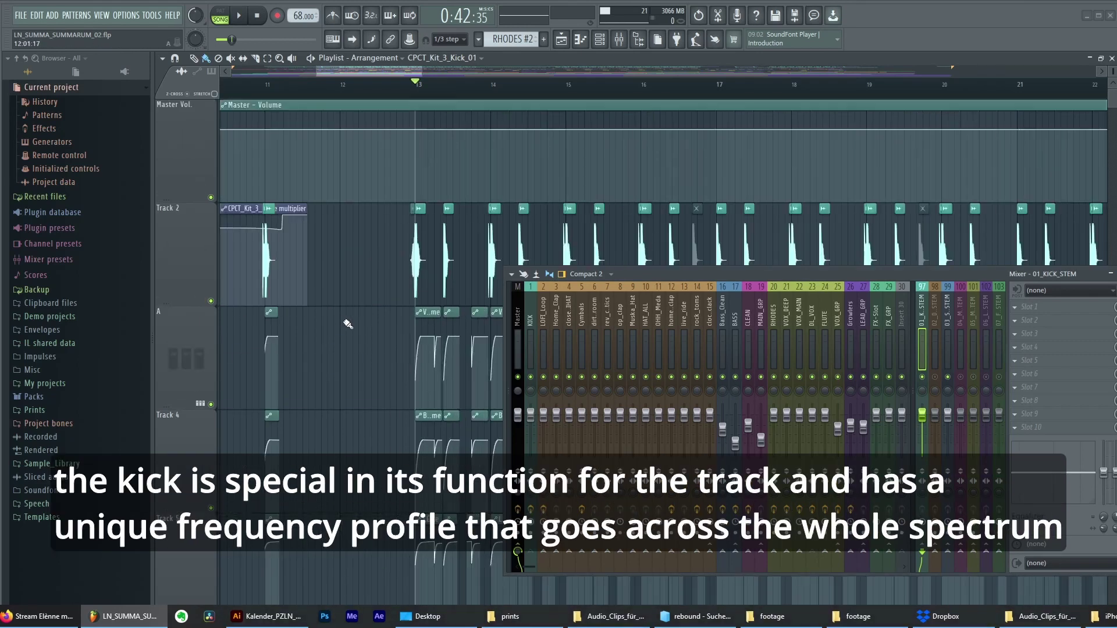
ctrl+scroll(438, 240, up, 5)
click(431, 267)
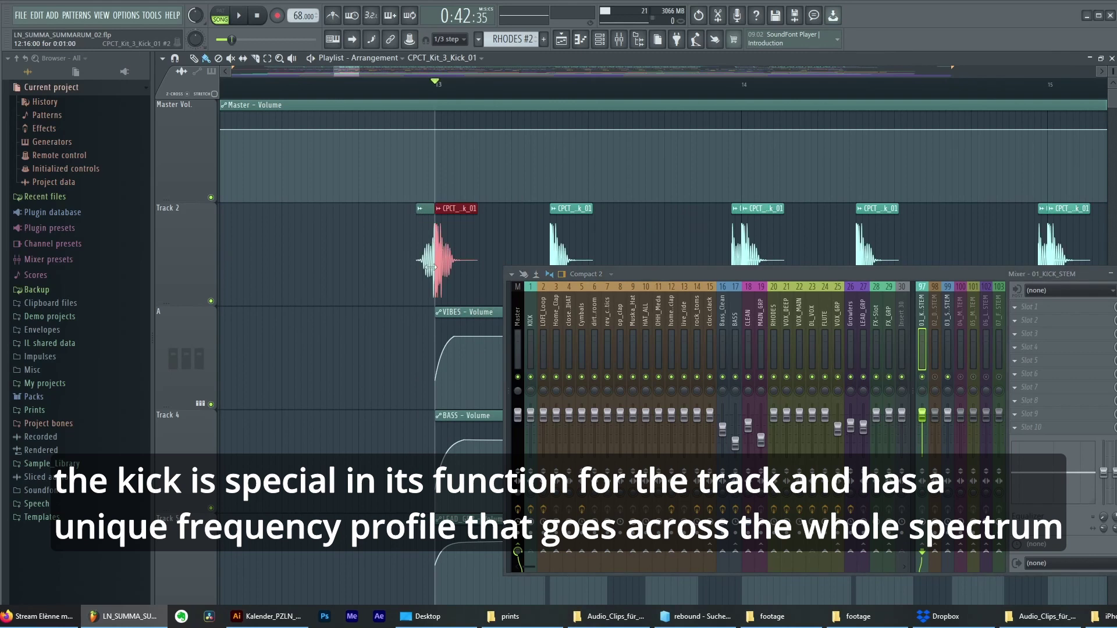
Review the kicks and the volume automation below them, select the FX_GRP mixer track, and sweep across the first kicks from bar 13.
alt+scroll(430, 268, down, 4)
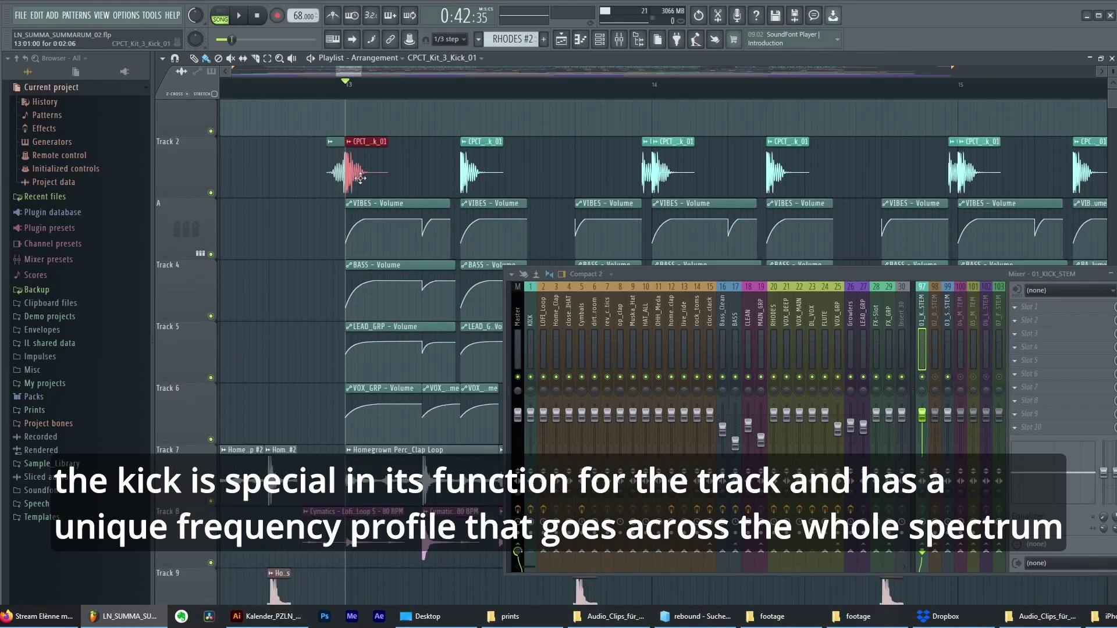
scroll(449, 263, down, 1)
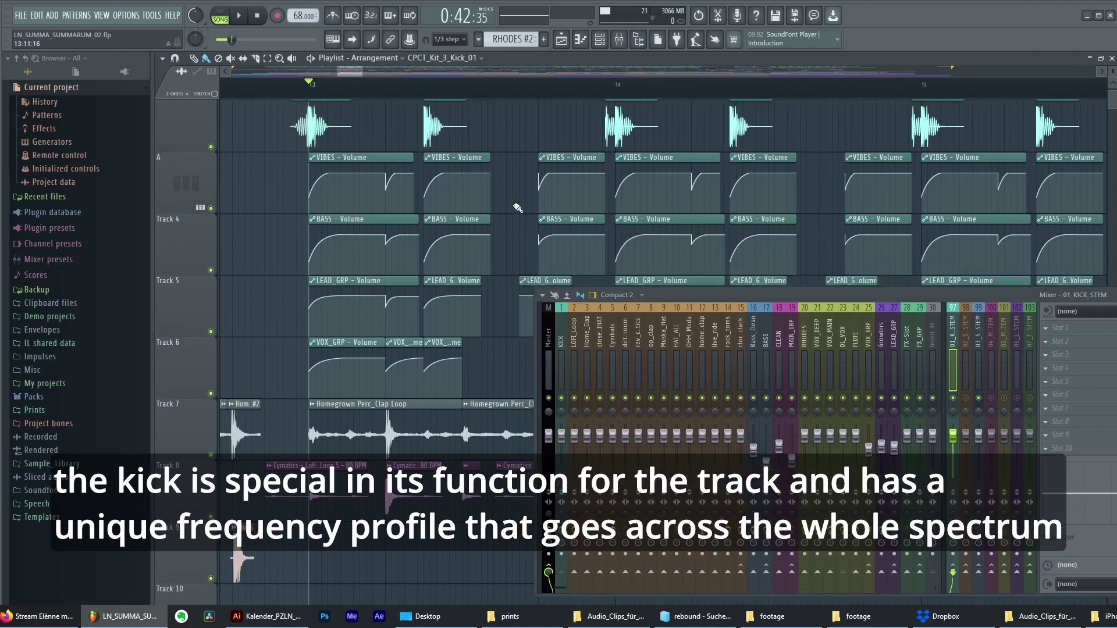
scroll(431, 181, up, 1)
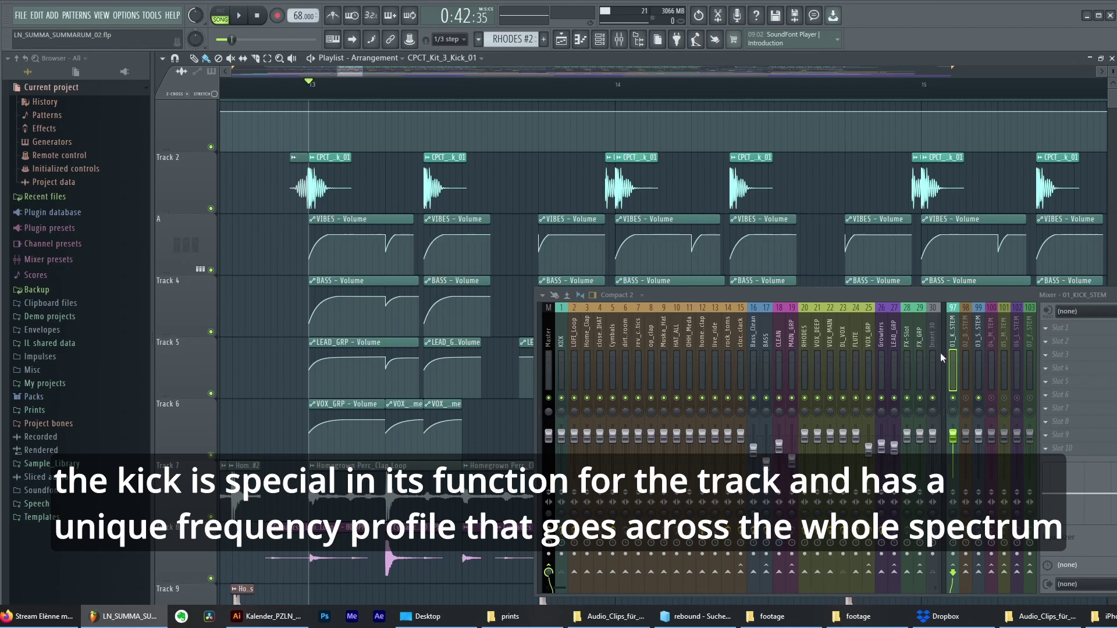
click(920, 342)
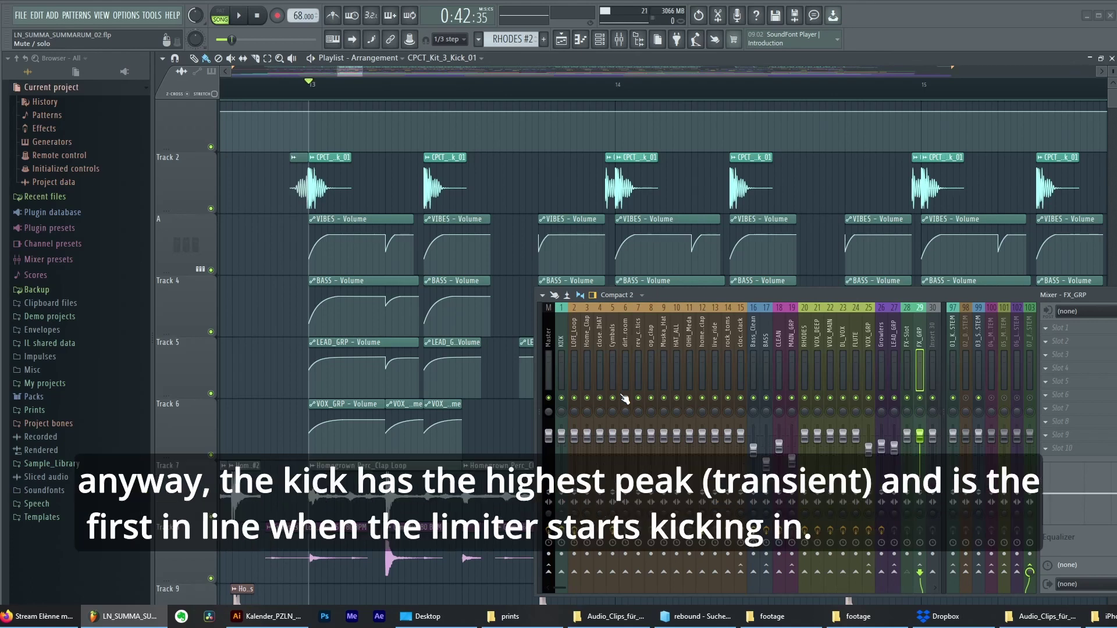
drag(339, 197, 519, 180)
click(520, 179)
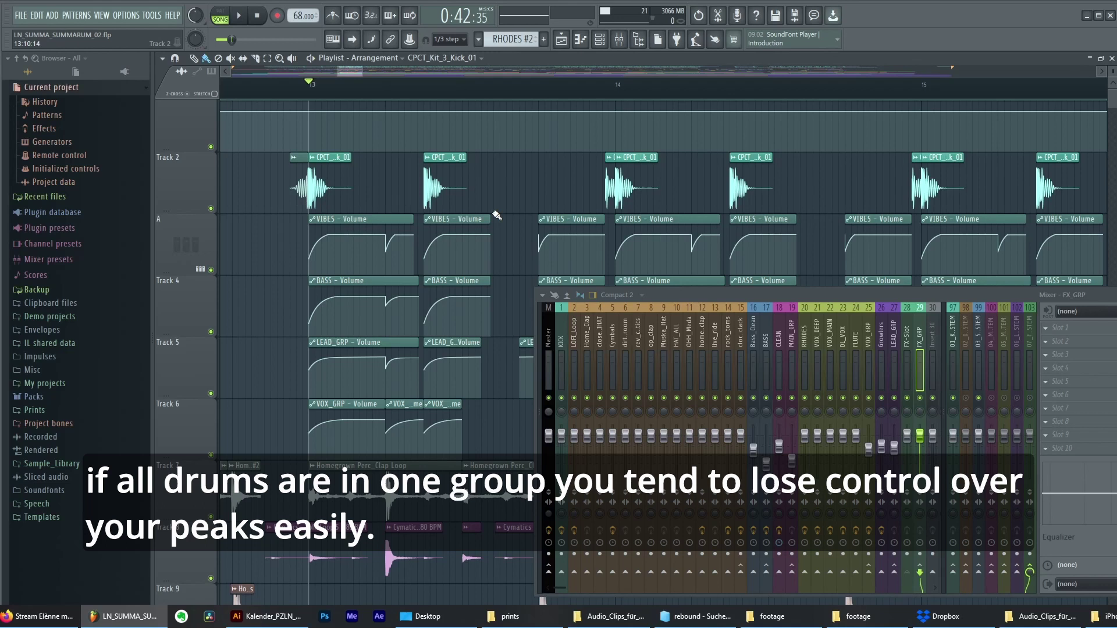
Play the arrangement around bar 13 to hear the subtle sidechain dip on the snare, and stop playback.
scroll(497, 216, down, 3)
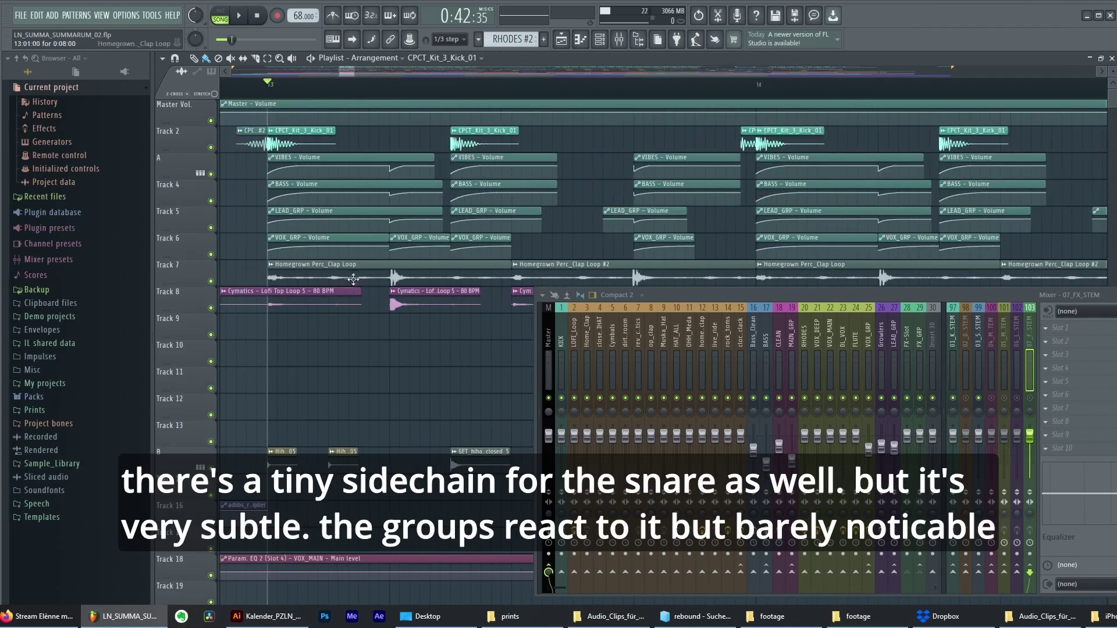
scroll(396, 306, up, 2)
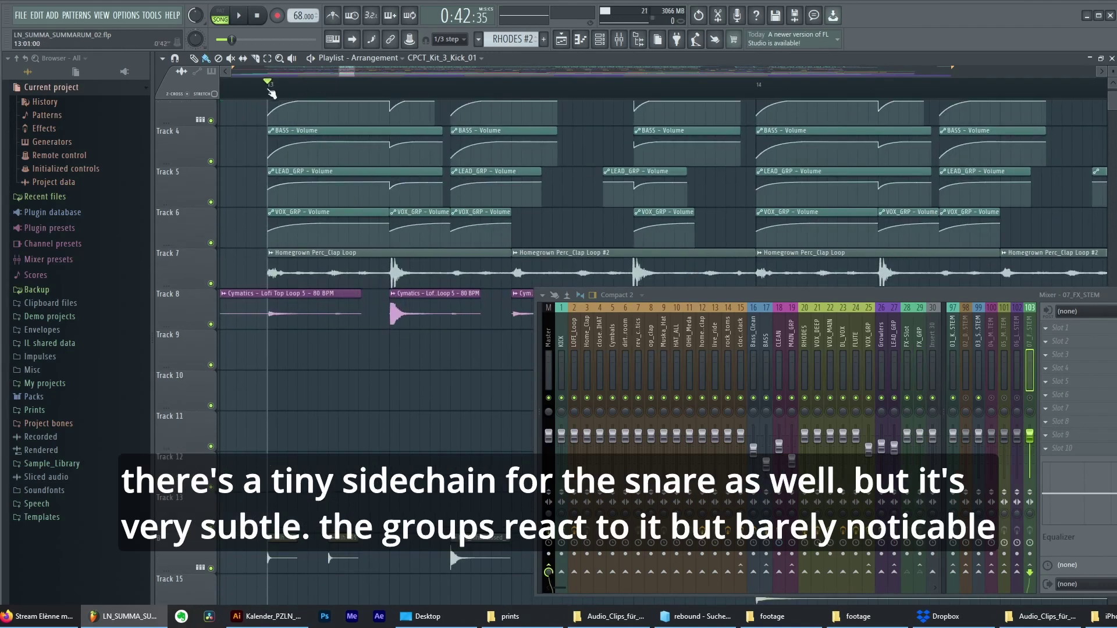
key(space)
key(space)
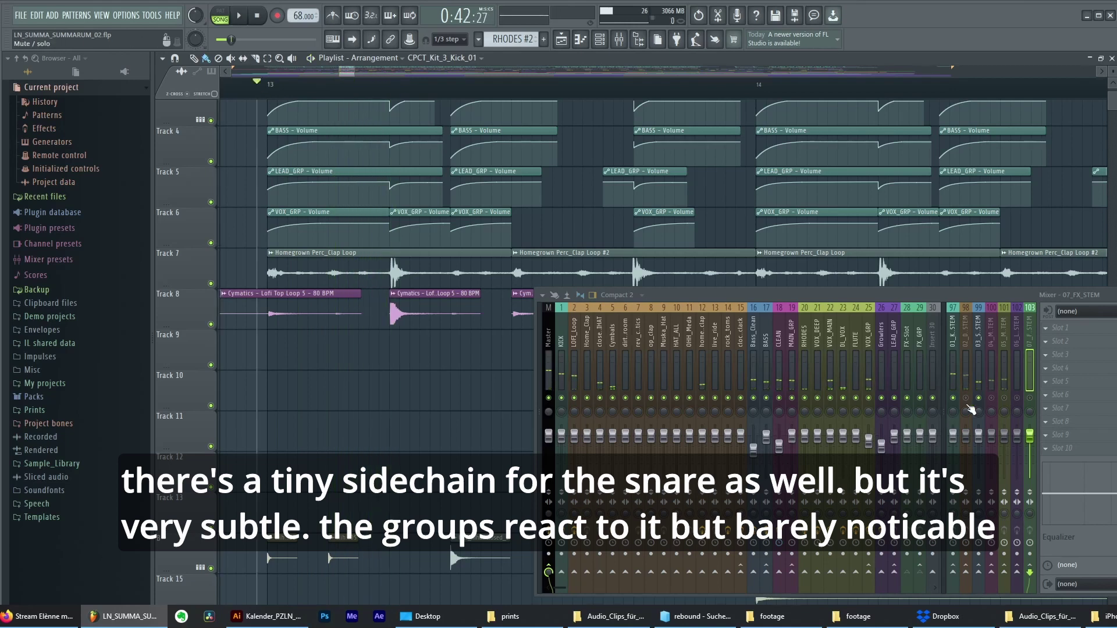
key(space)
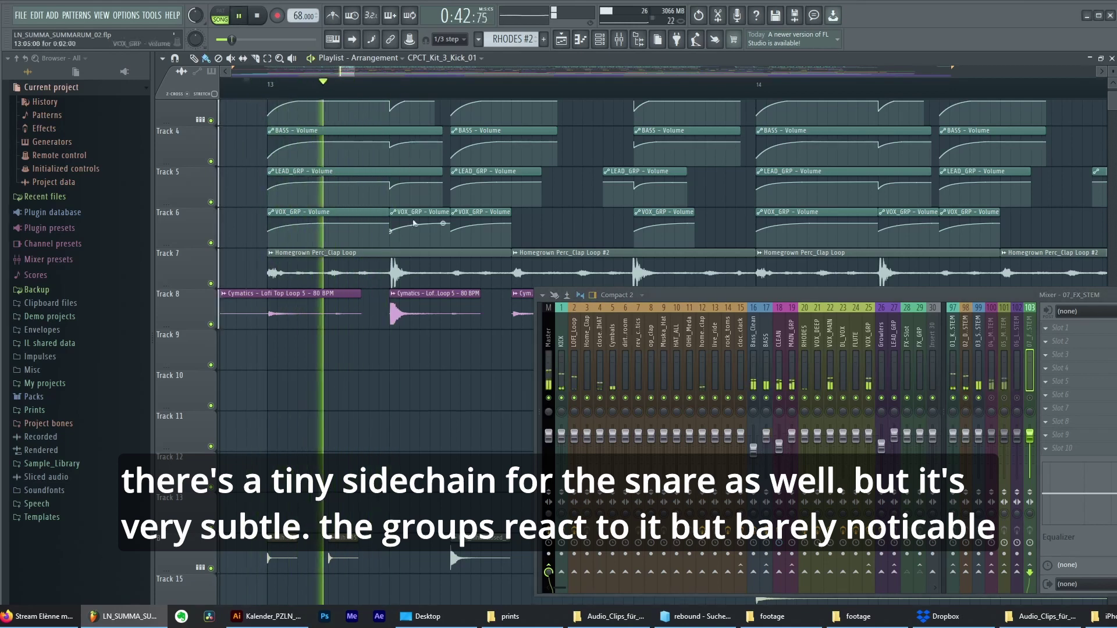
scroll(463, 325, down, 1)
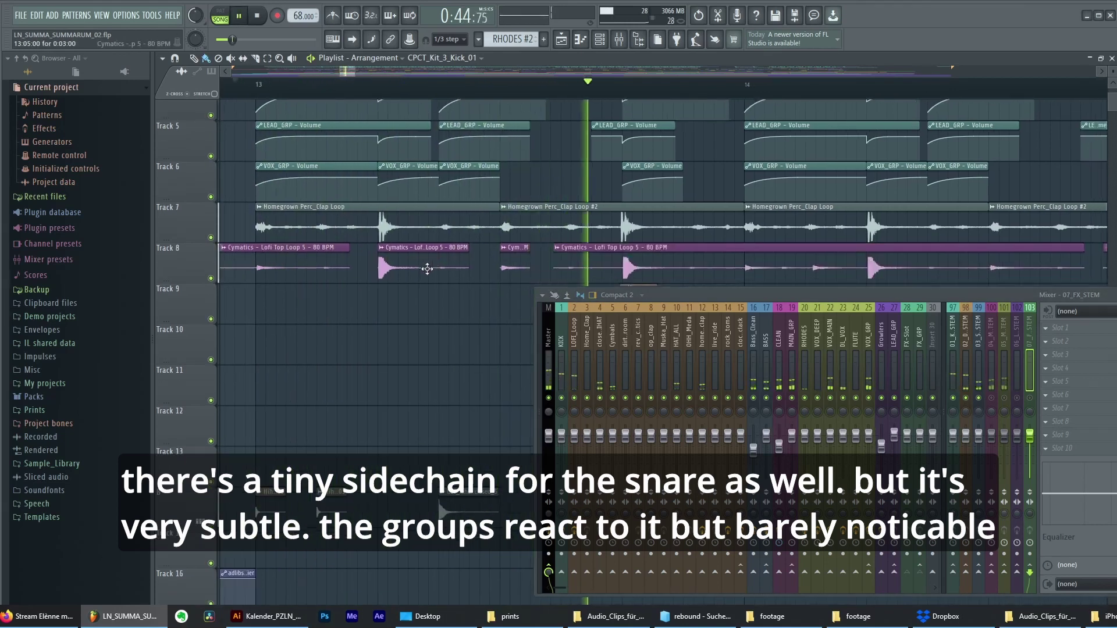
key(space)
Highlight the VIBES, BASS, LEAD_GRP and VOX_GRP volume automation clips at the snare hit after bar 13, and clear the selection.
scroll(402, 274, up, 3)
drag(390, 185, 408, 282)
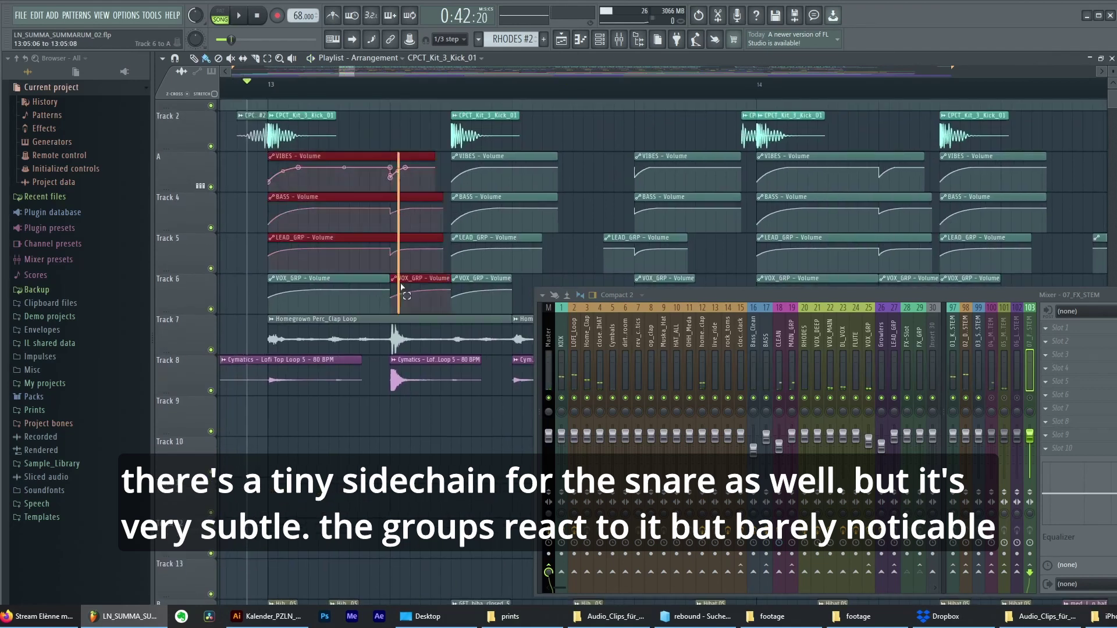
scroll(388, 197, up, 2)
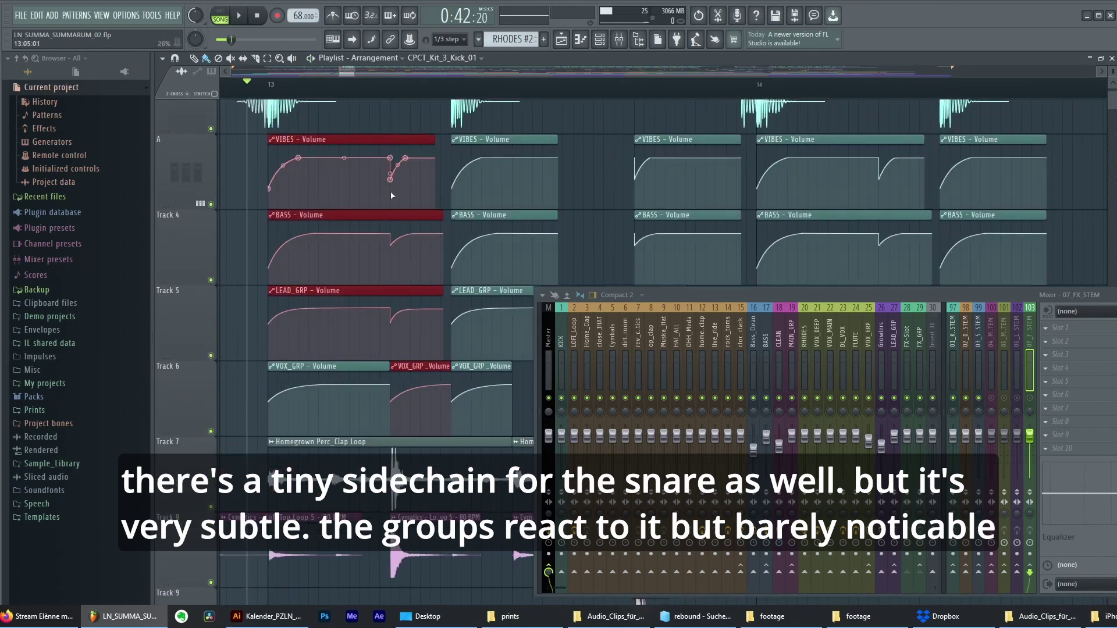
click(270, 249)
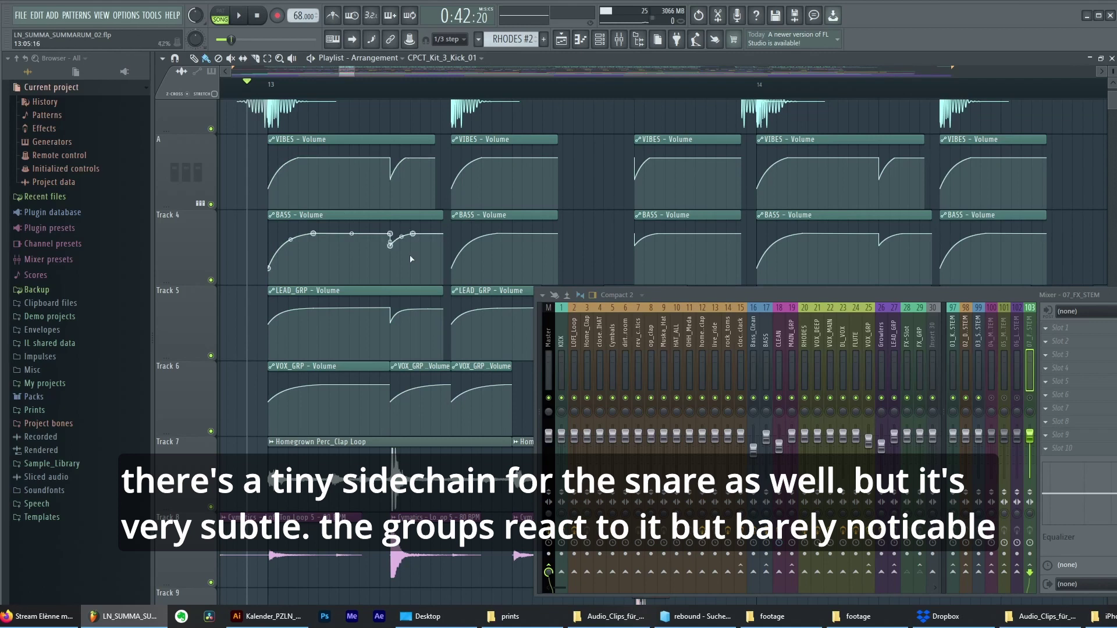
Compare the kick and snare dips in the VIBES and BASS volume automation, and select both kick clips around bar 13.
scroll(417, 450, up, 2)
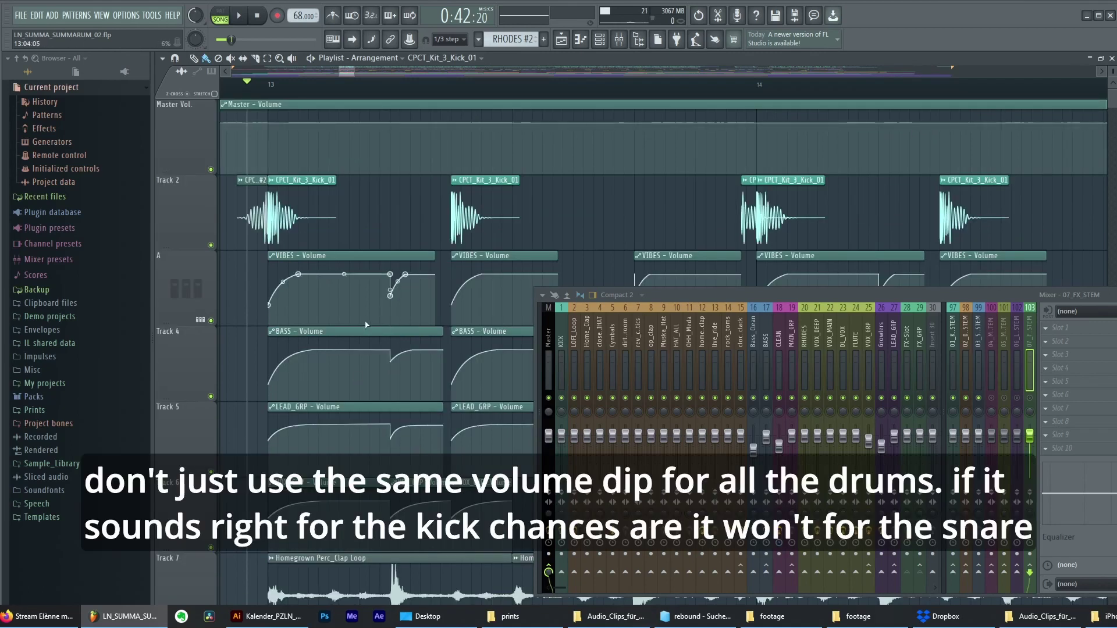
scroll(344, 292, down, 1)
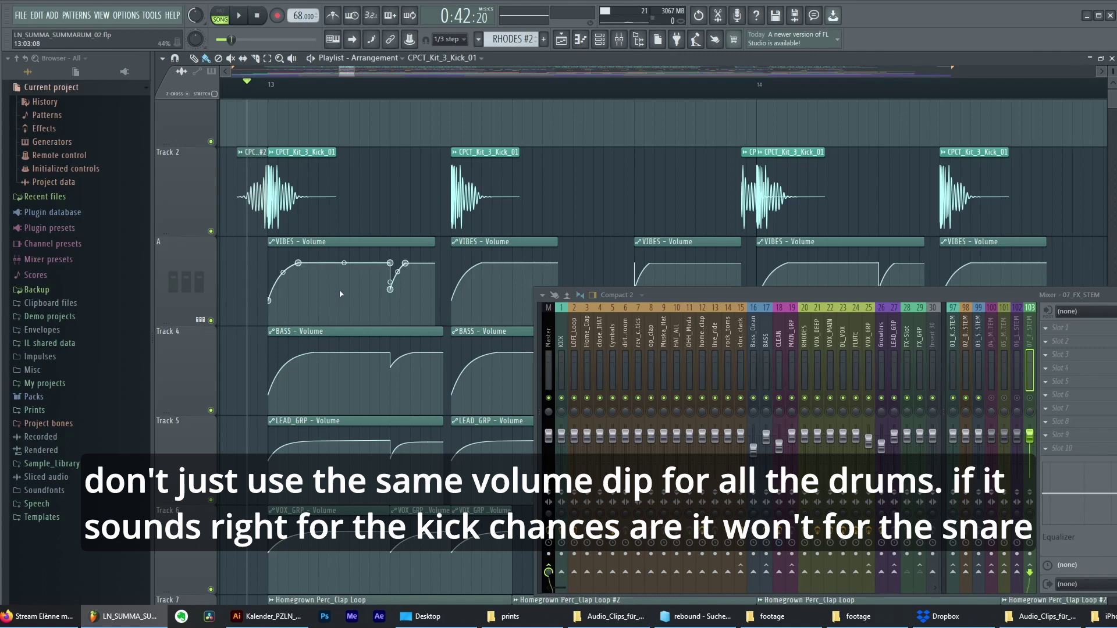
scroll(349, 300, up, 1)
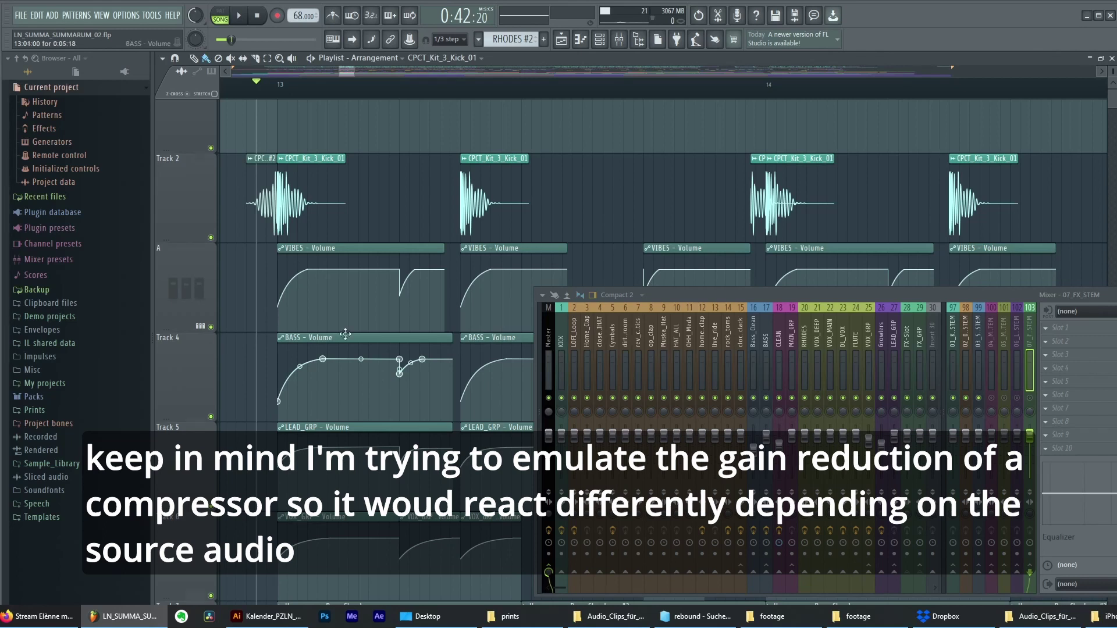
scroll(325, 302, up, 1)
click(268, 221)
shift+click(273, 221)
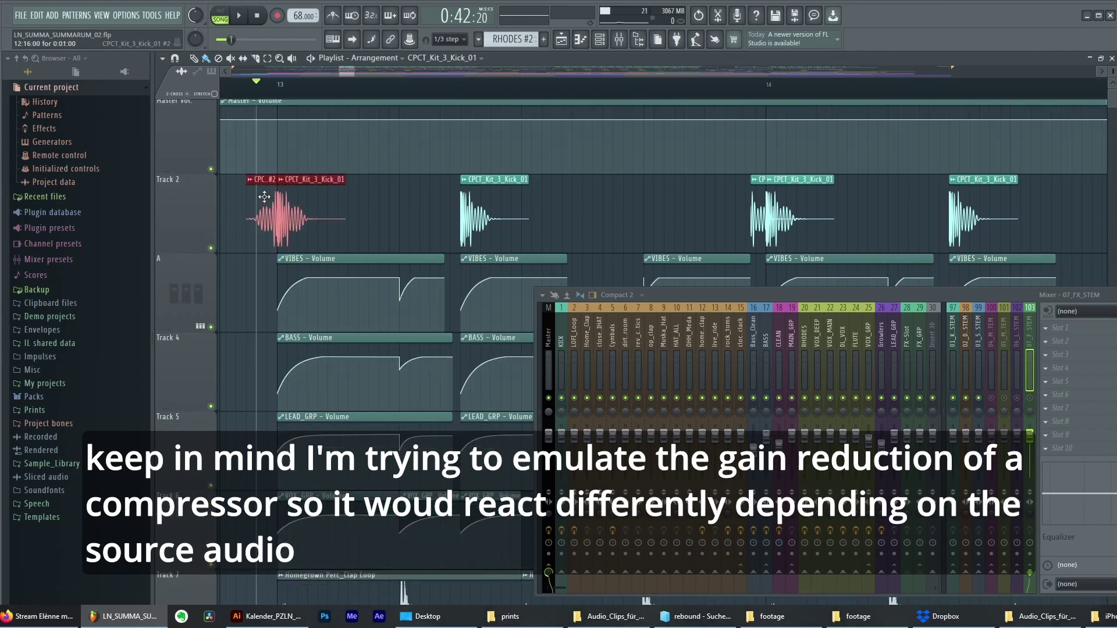
Clear the kick selection and compare the LEAD_GRP and VOX_GRP volume dips with the clap loop and Cymatics hits after bar 13.
click(302, 224)
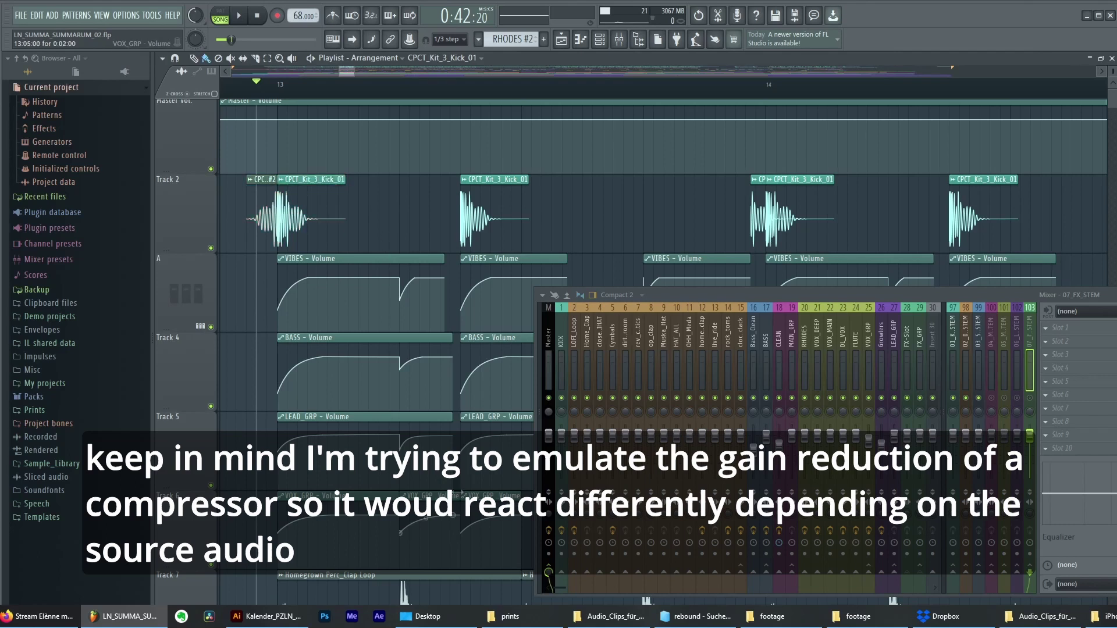
scroll(338, 303, down, 4)
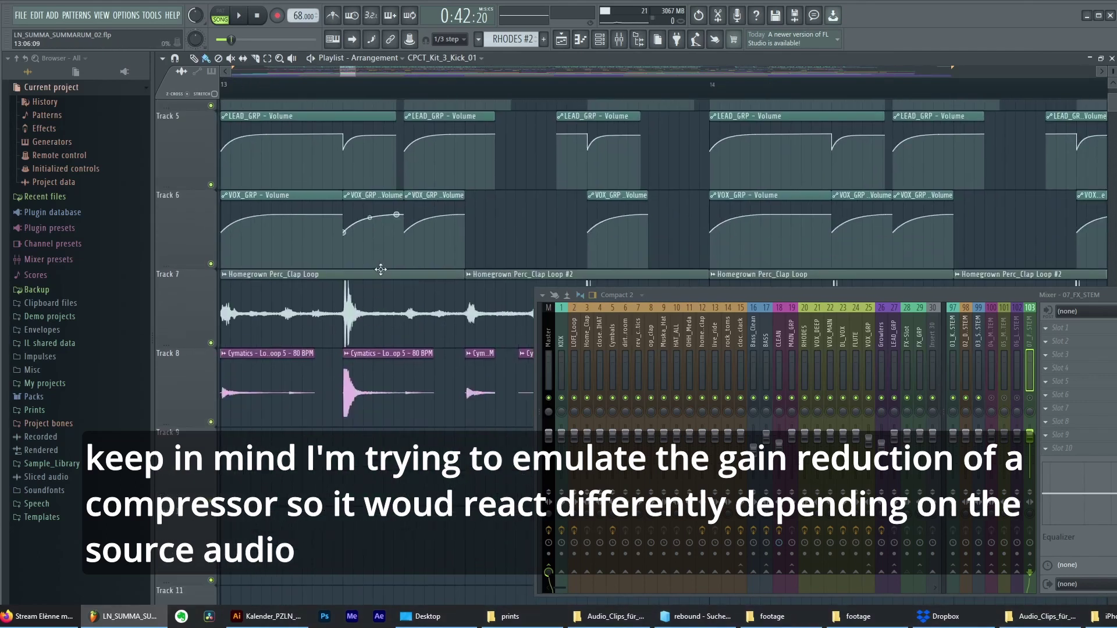
scroll(378, 317, left, 1)
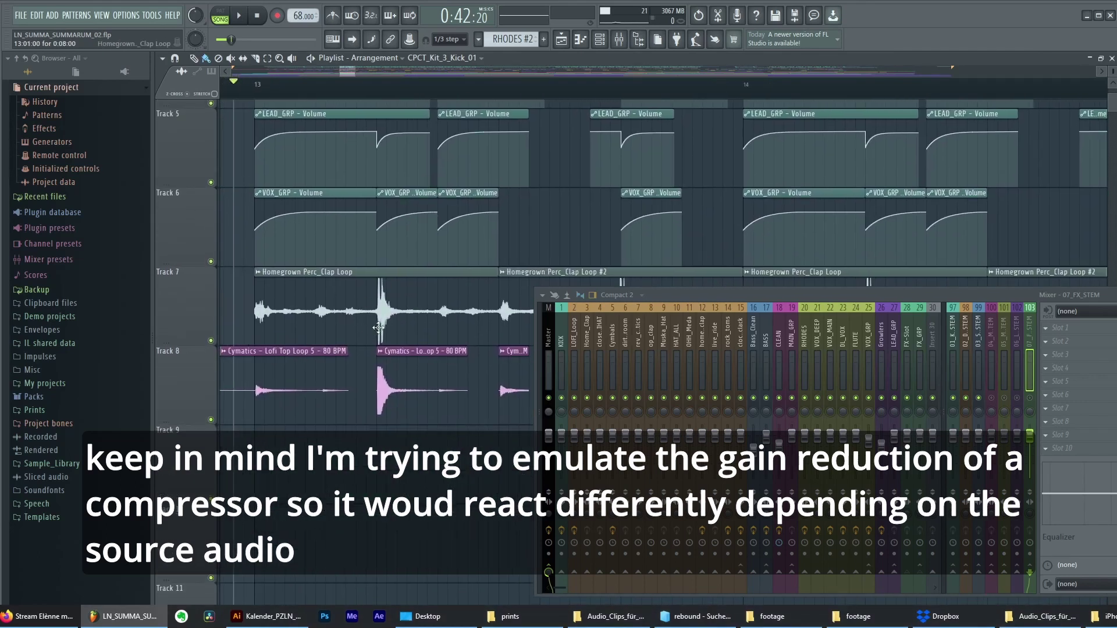
scroll(384, 326, up, 3)
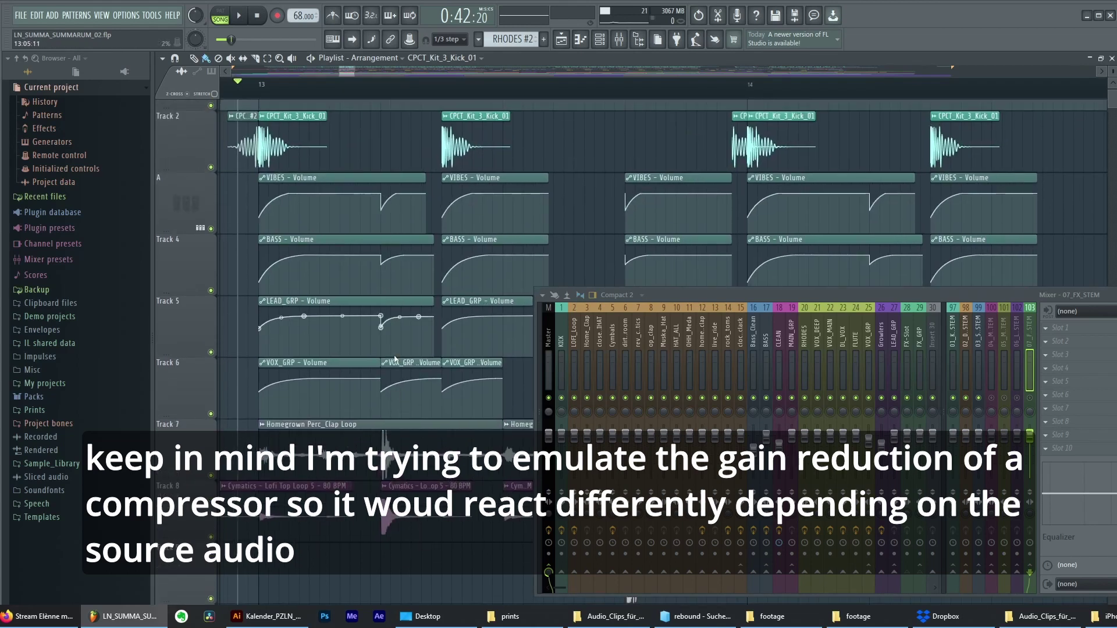
click(391, 438)
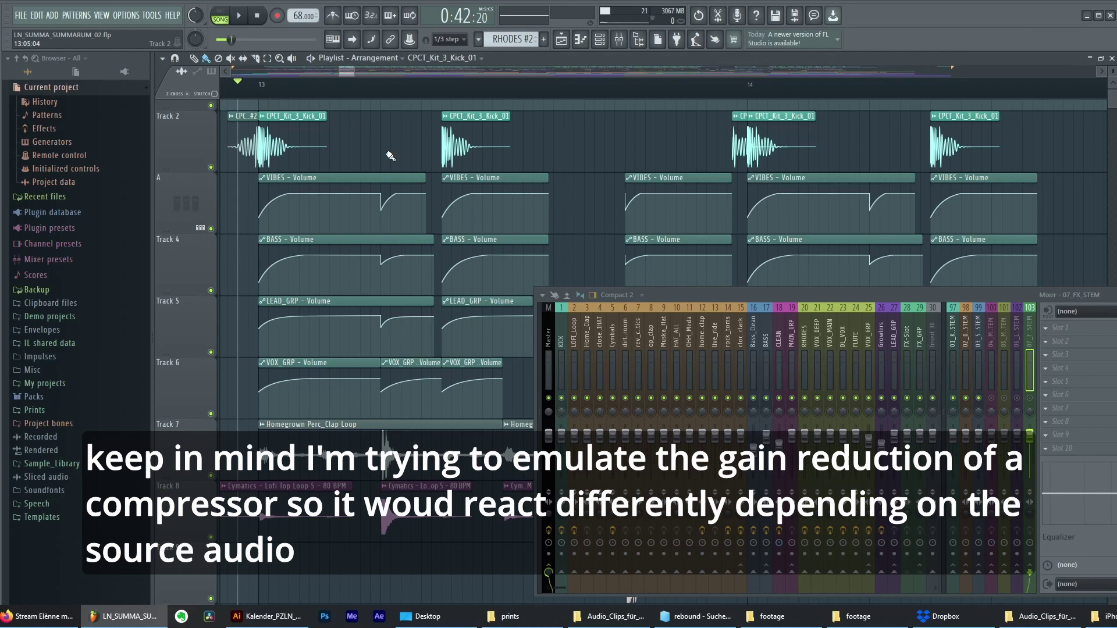
Review the repeated kick and volume automation clips on Track 2 to Track 6 from bar 13 to bar 17.
scroll(391, 155, down, 3)
scroll(385, 329, down, 4)
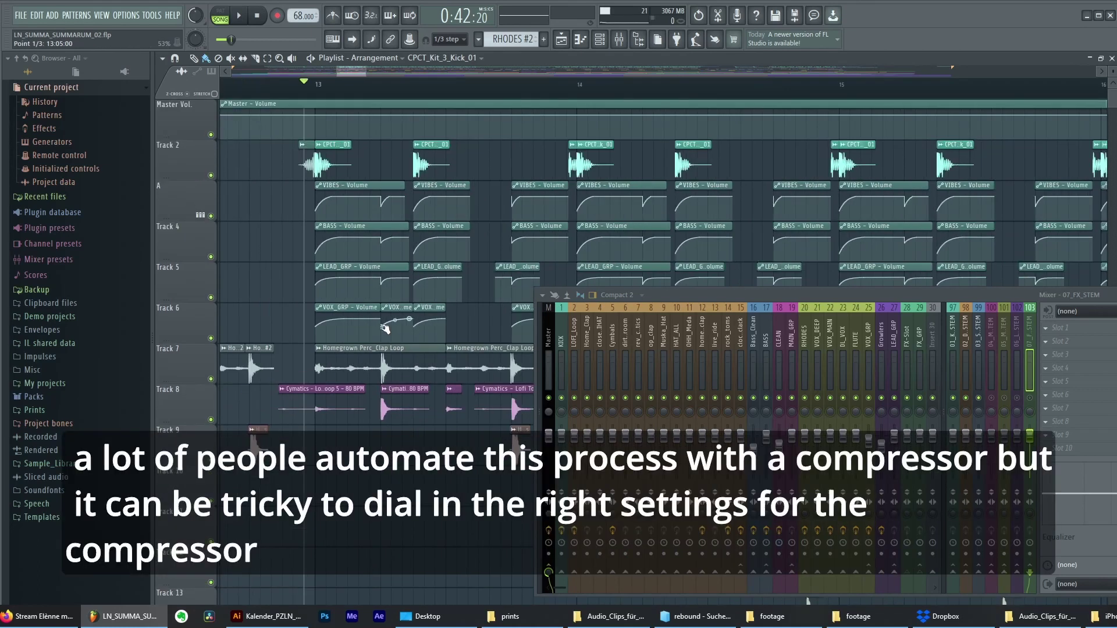
scroll(386, 328, down, 3)
scroll(385, 329, down, 2)
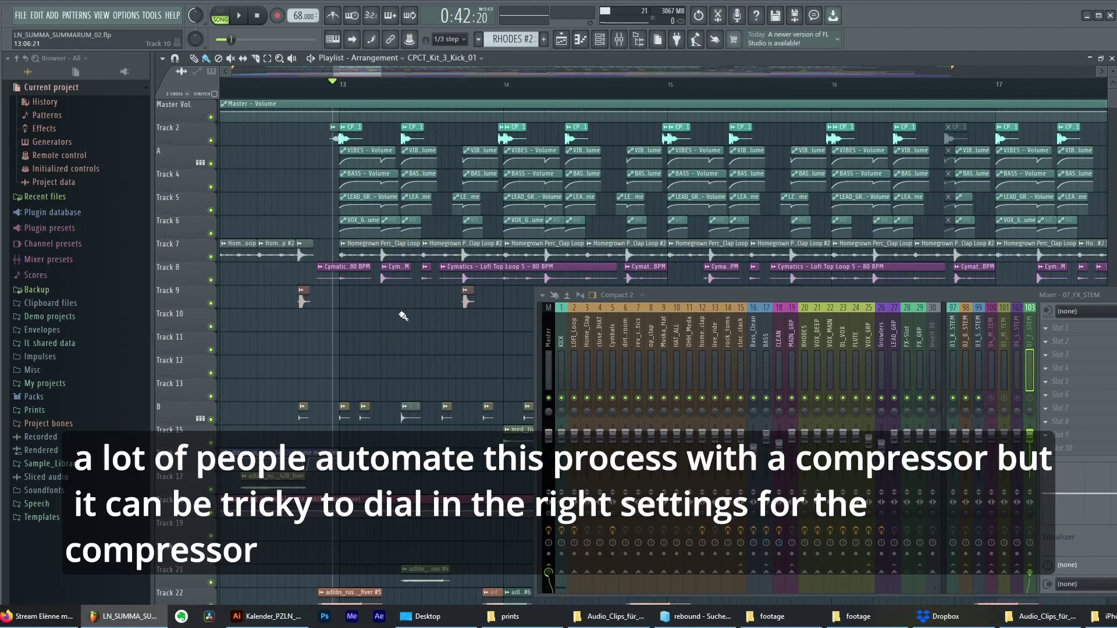
scroll(381, 291, up, 2)
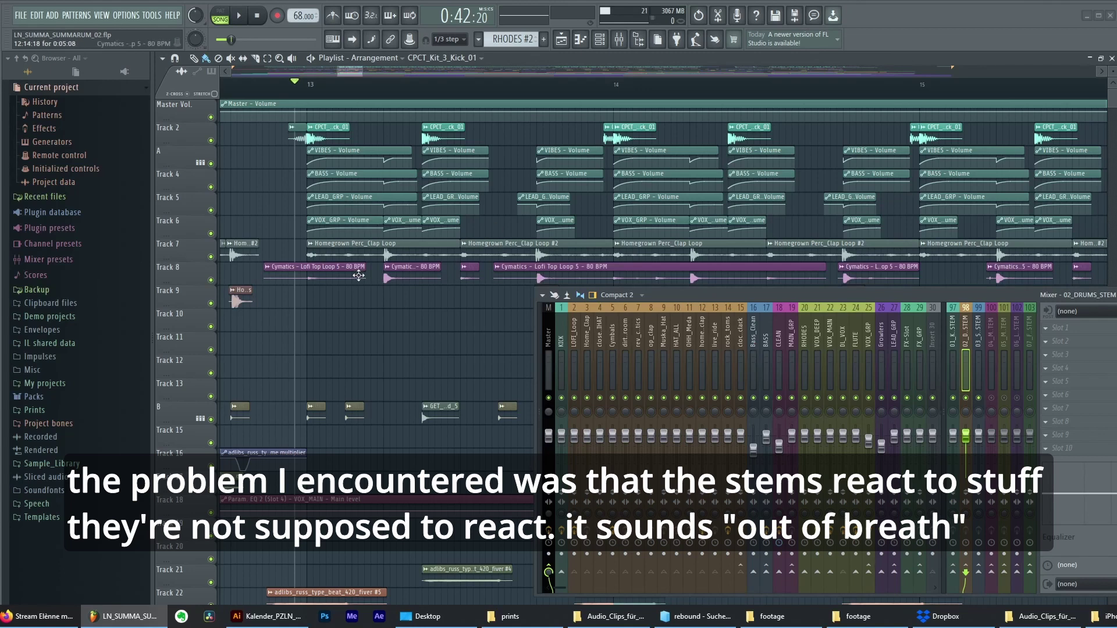
Survey the whole arrangement and examine the hi-hat clips on track B and the percussion hits on Track 11 to Track 13.
scroll(349, 356, down, 3)
scroll(378, 361, down, 4)
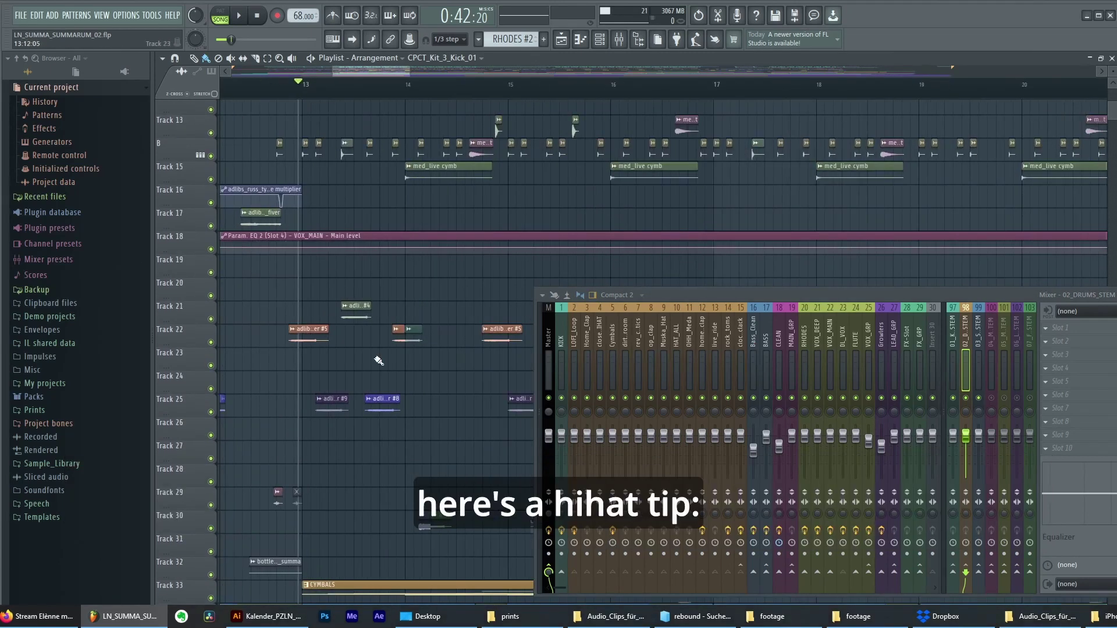
scroll(378, 360, down, 5)
scroll(373, 308, down, 6)
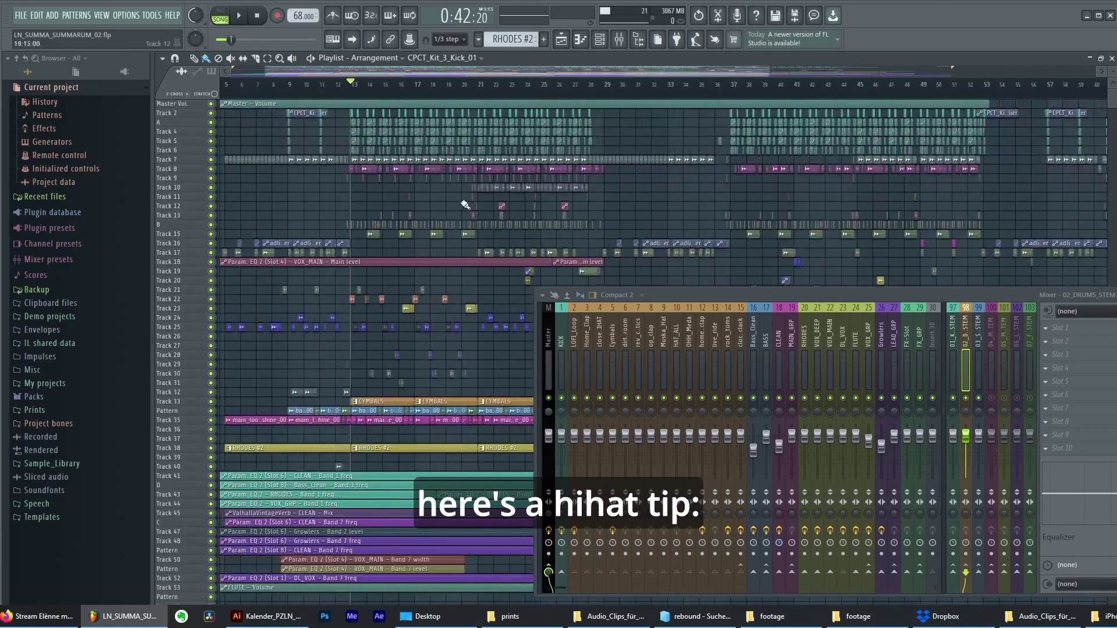
scroll(466, 205, up, 5)
scroll(440, 241, up, 5)
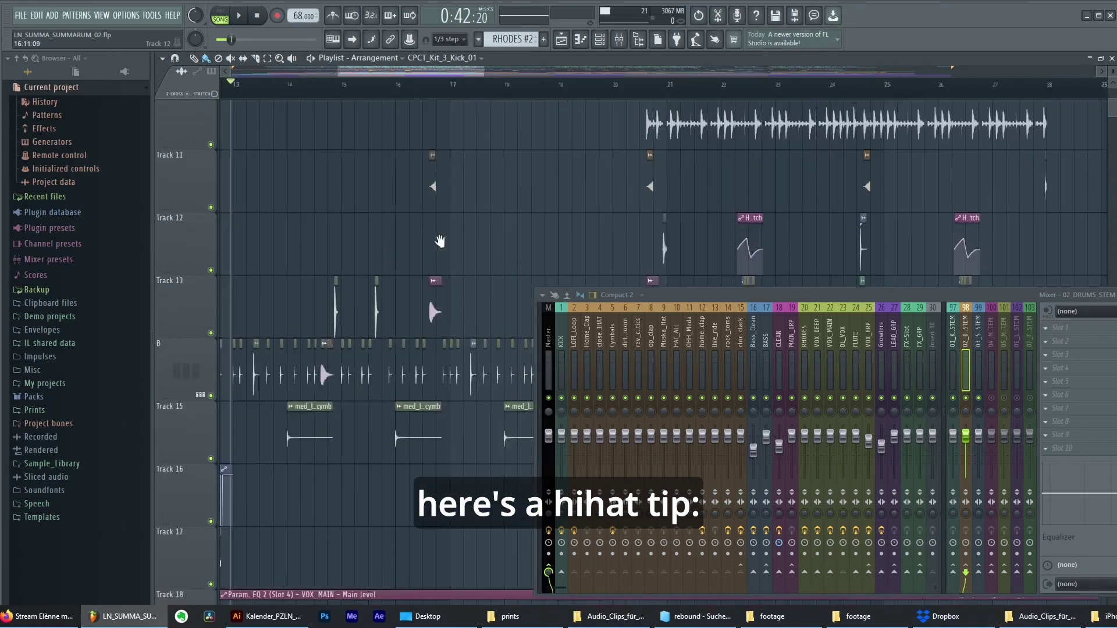
scroll(440, 241, left, 2)
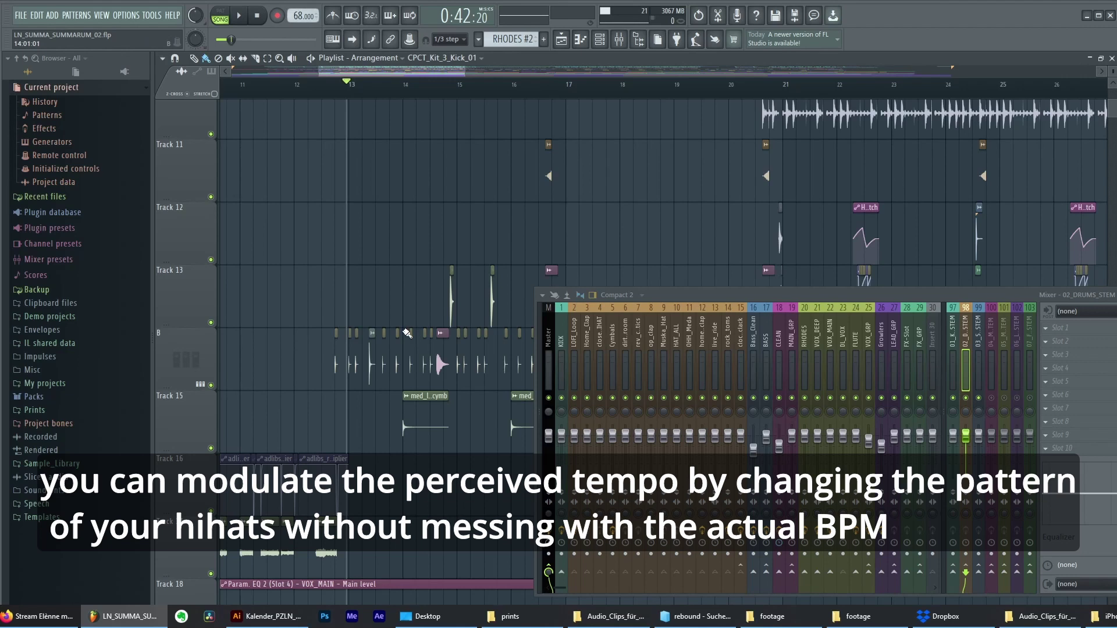
scroll(407, 333, down, 2)
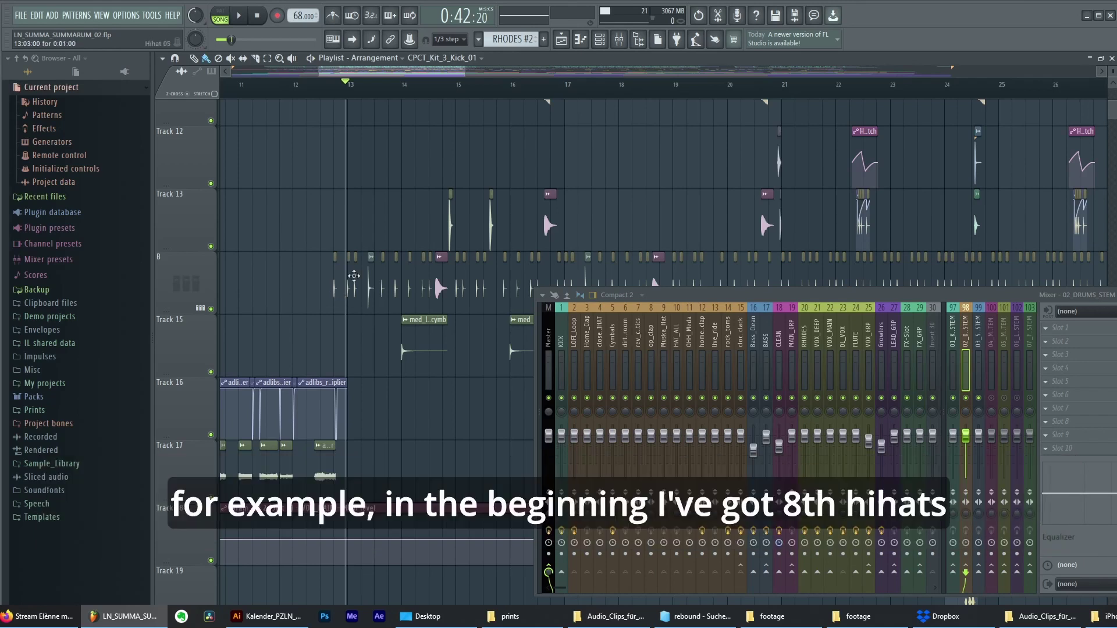
Play the section from just before bar 13 to hear the 8th-note hi-hats on track B, and stop playback.
scroll(269, 99, up, 5)
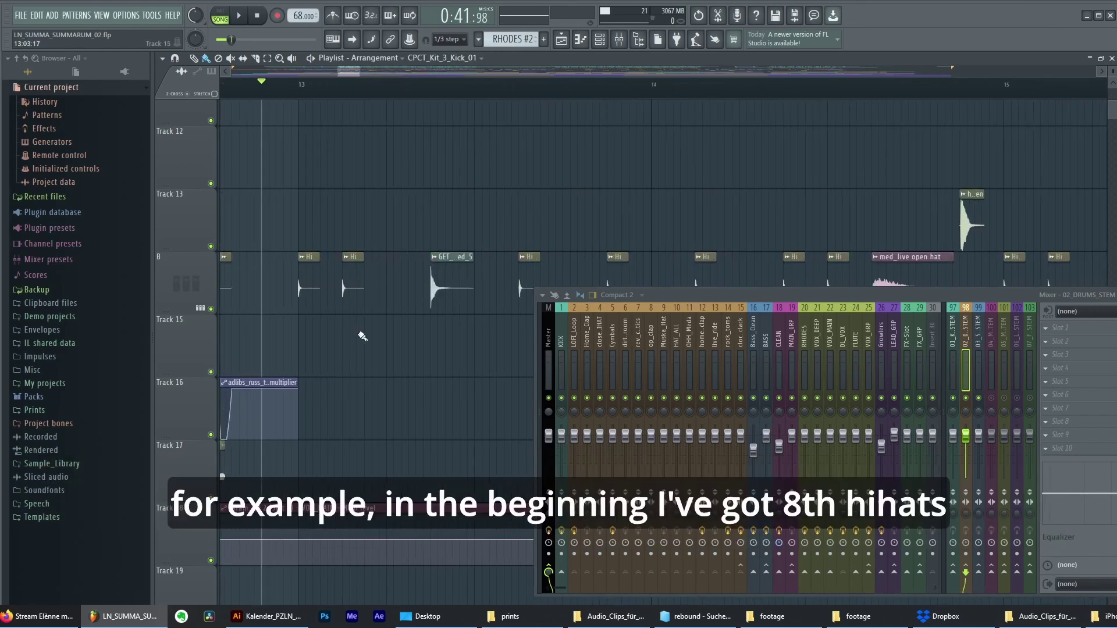
key(space)
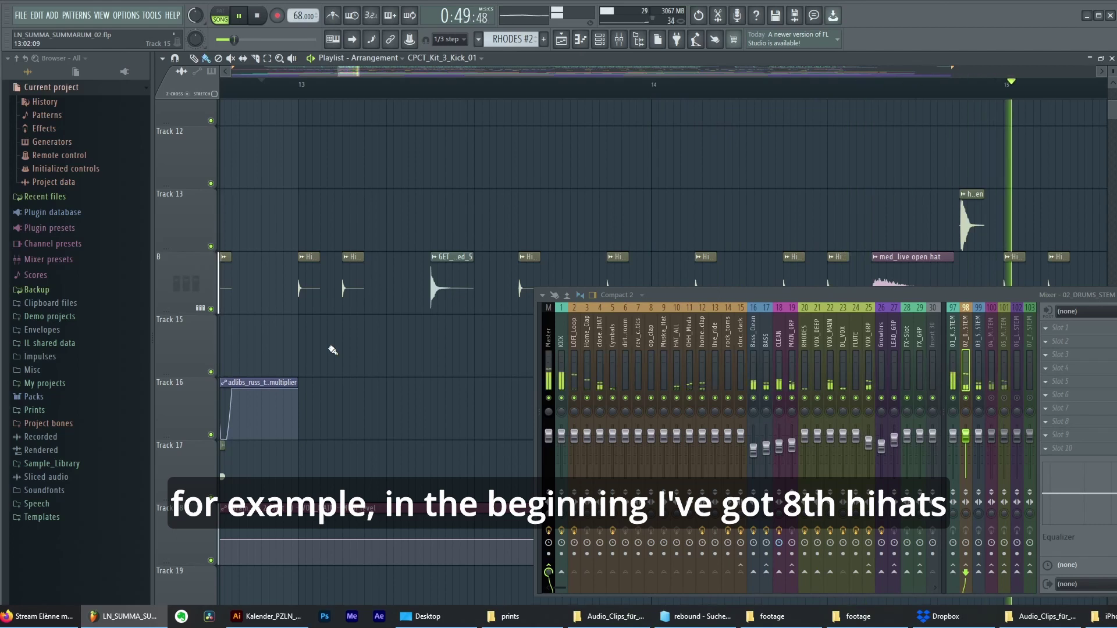
key(space)
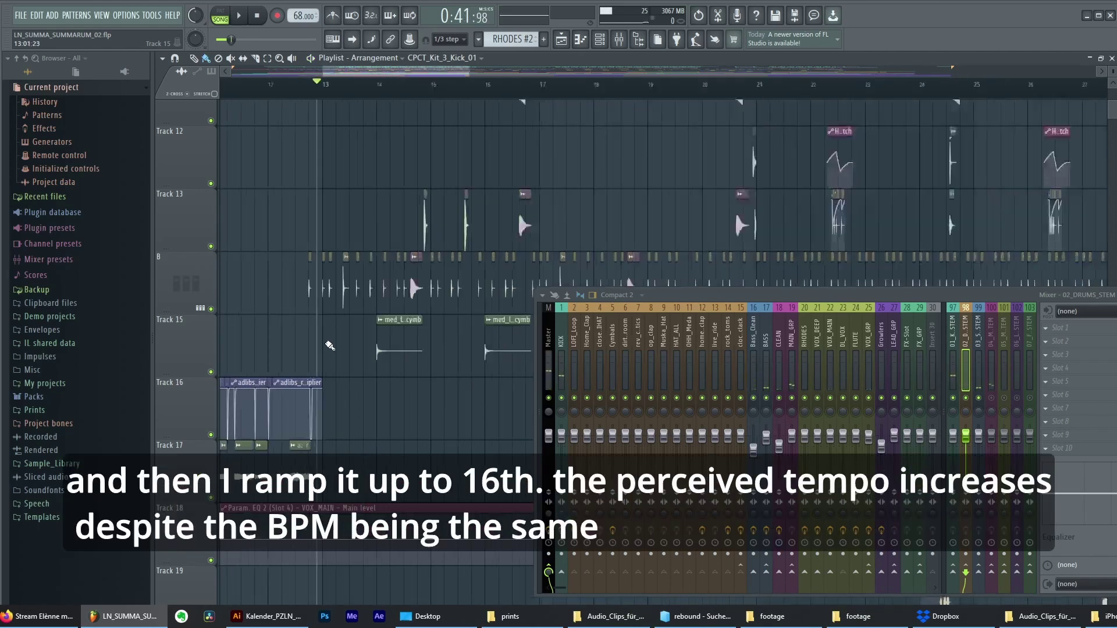
Play the arrangement from just before bar 20 to hear the hi-hats ramp up to 16ths, hide the mixer and stop playback.
scroll(377, 313, down, 5)
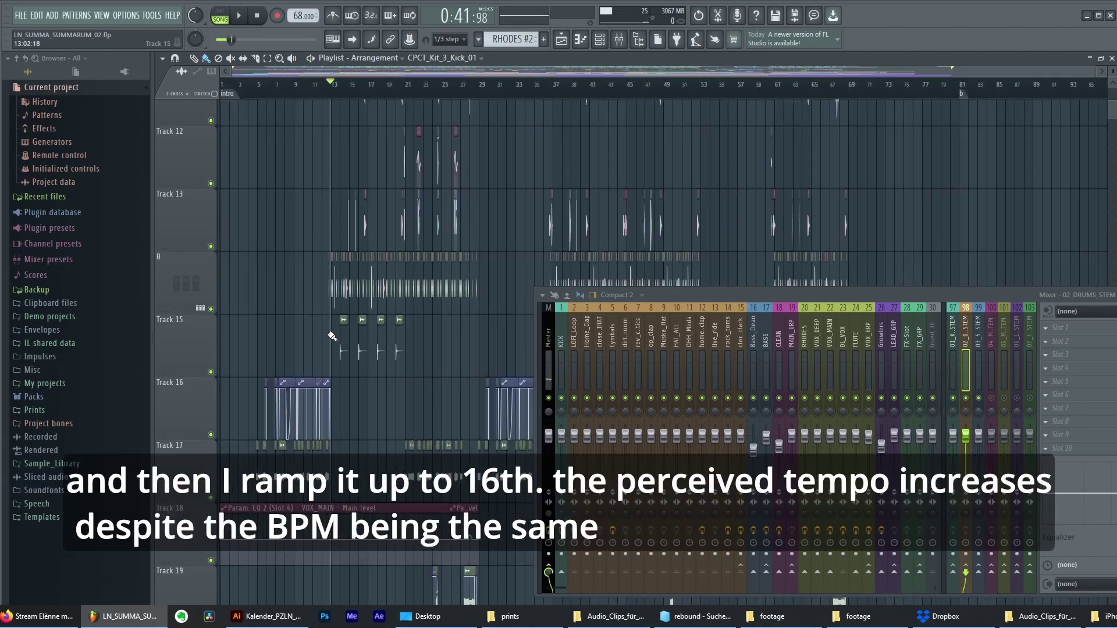
scroll(377, 313, up, 5)
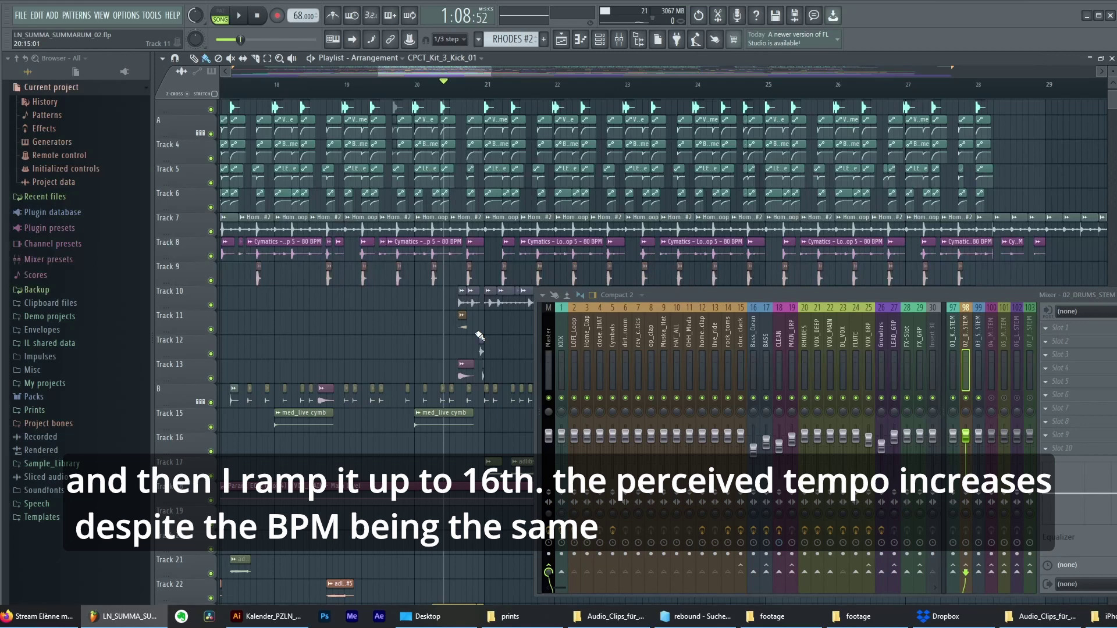
click(403, 83)
key(space)
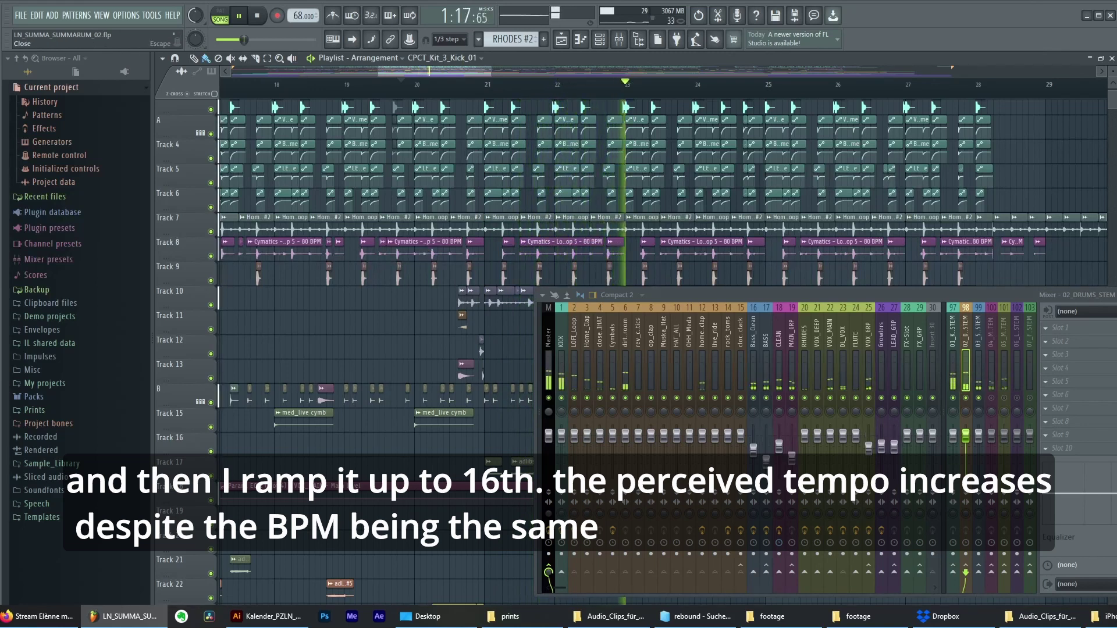
key(F9)
scroll(636, 398, down, 4)
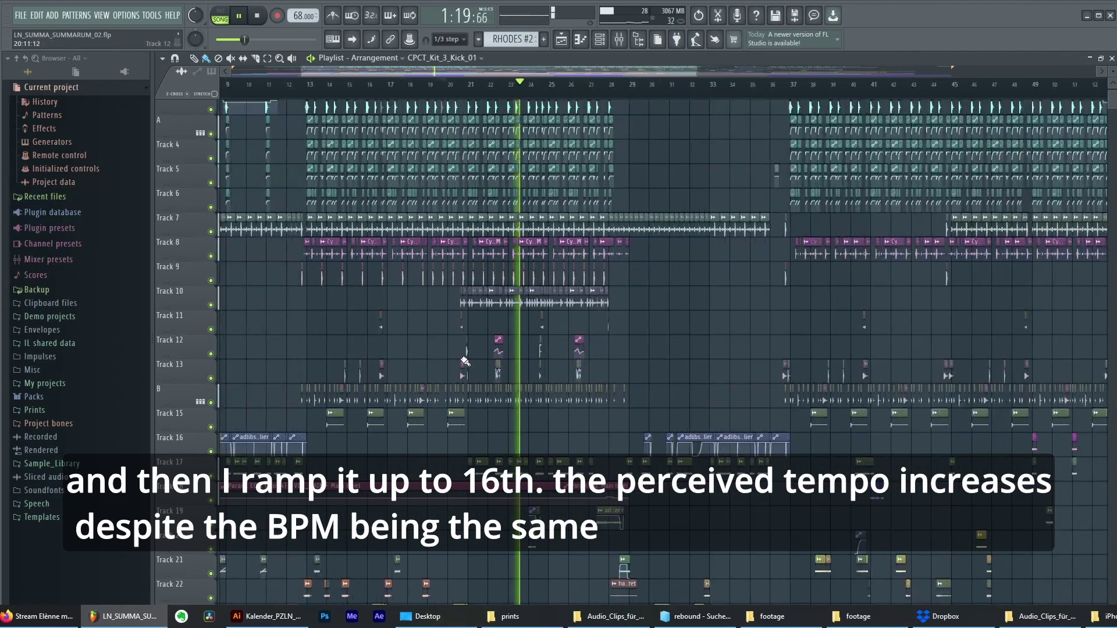
key(space)
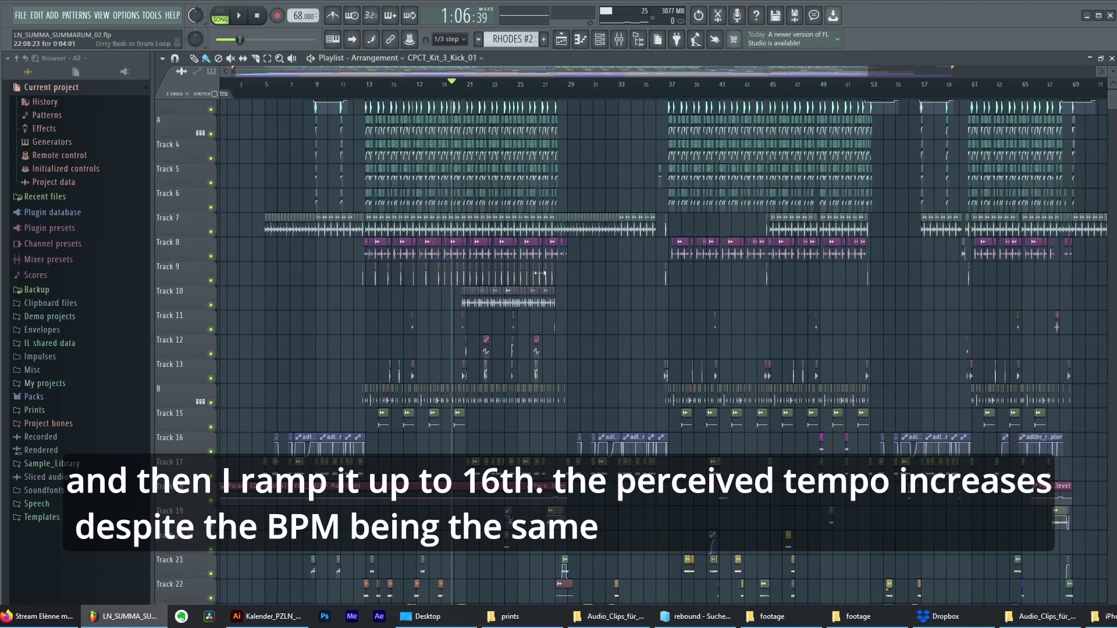
Place the playhead at bar 37 and look over the ad-lib vocal clips on Track 16 to Track 25.
click(673, 87)
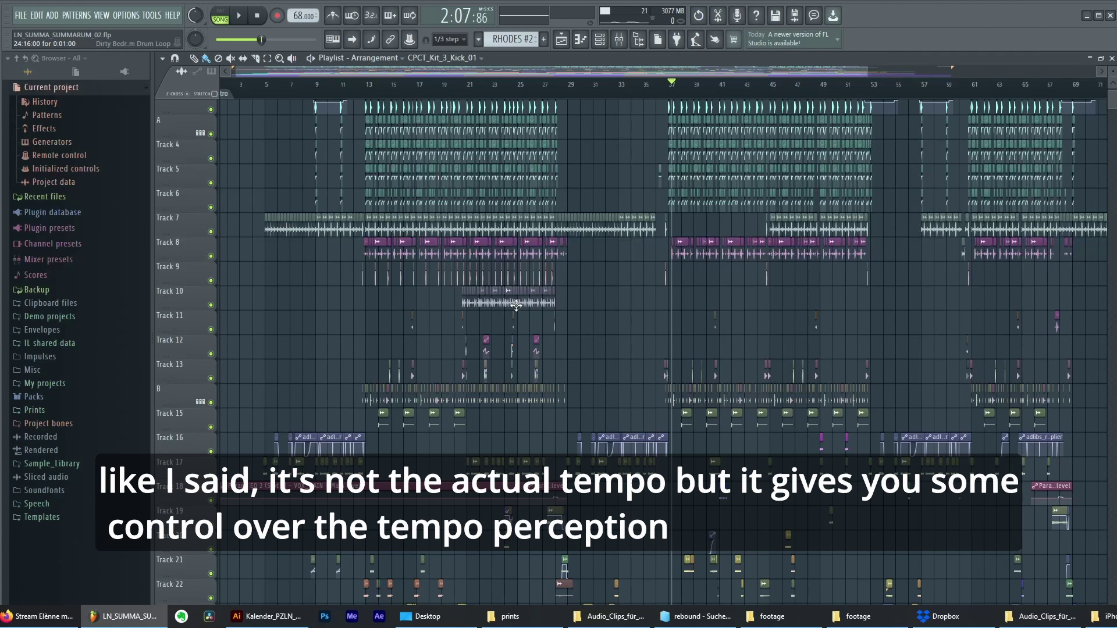
scroll(388, 334, down, 3)
scroll(389, 334, up, 3)
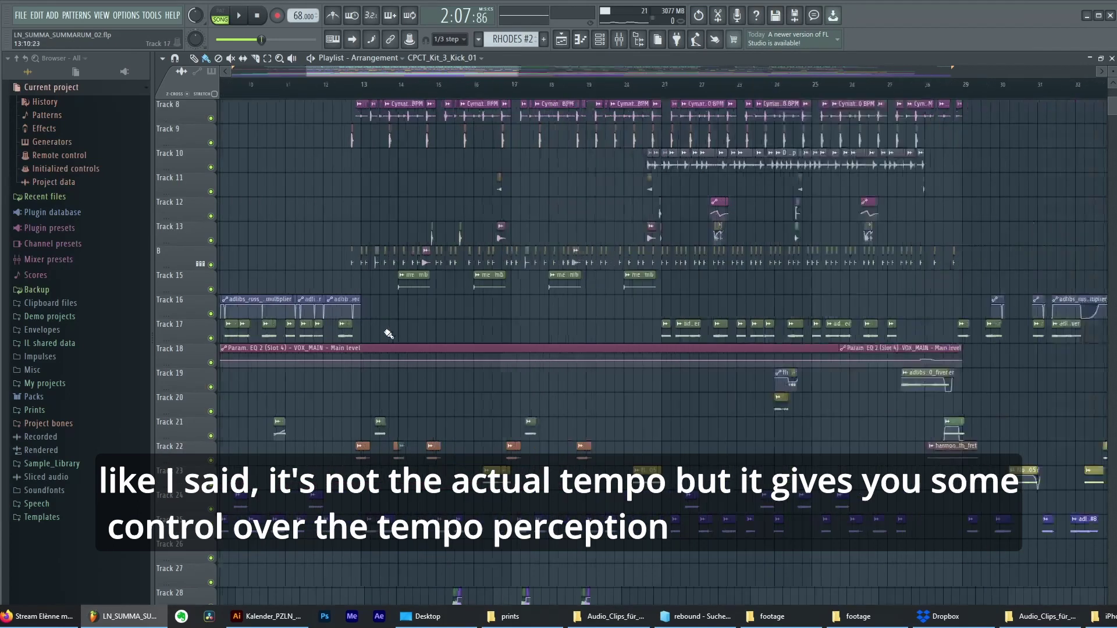
scroll(389, 334, down, 4)
scroll(389, 372, down, 1)
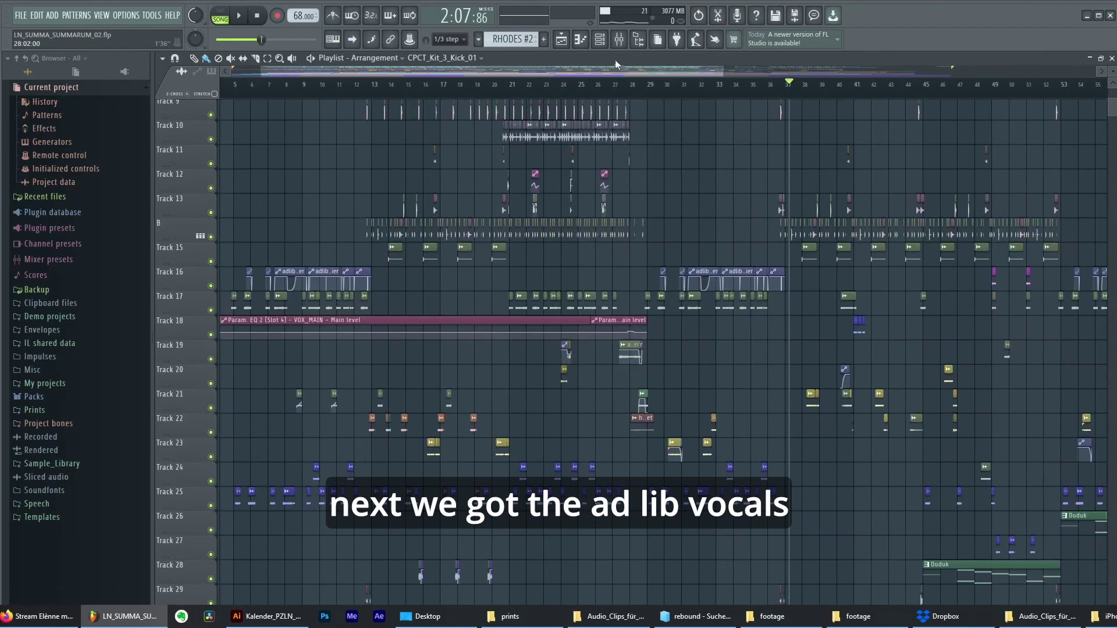
Show the mixer over the playlist and close the channel rack.
click(600, 40)
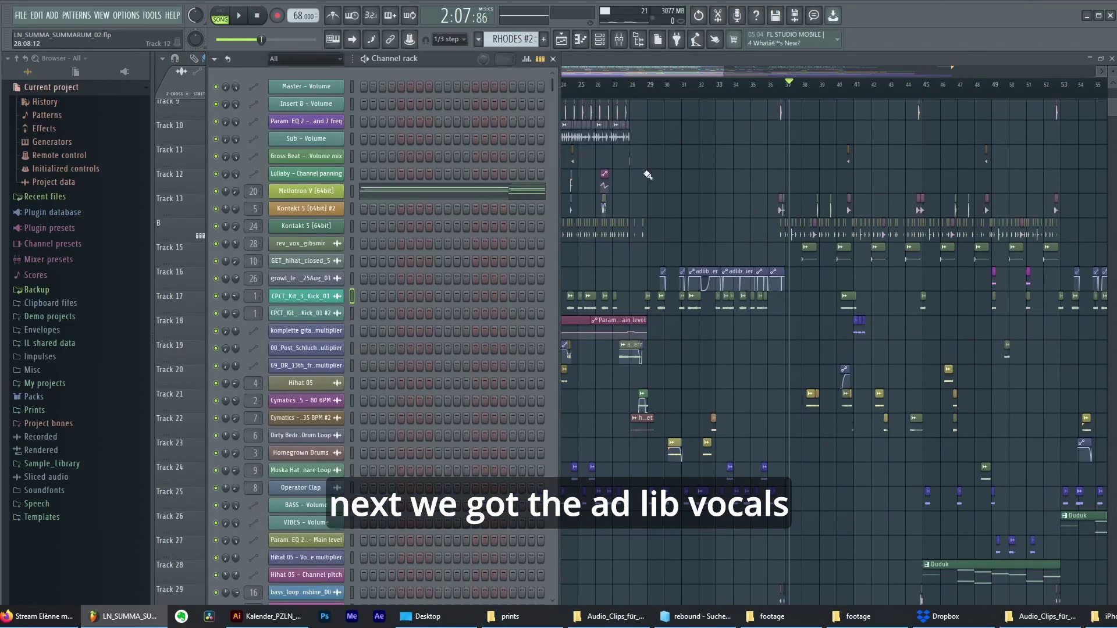
click(619, 39)
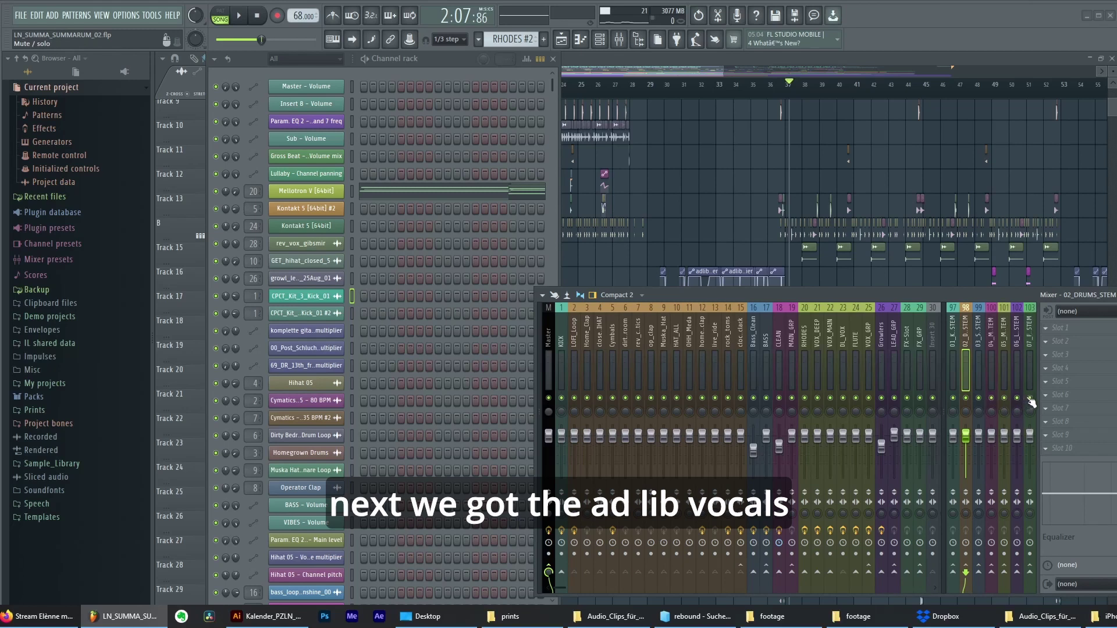
key(F6)
Locate the ad-lib clips on Track 17 and Track 25, play them from just before bar 5, and stop playback.
click(289, 87)
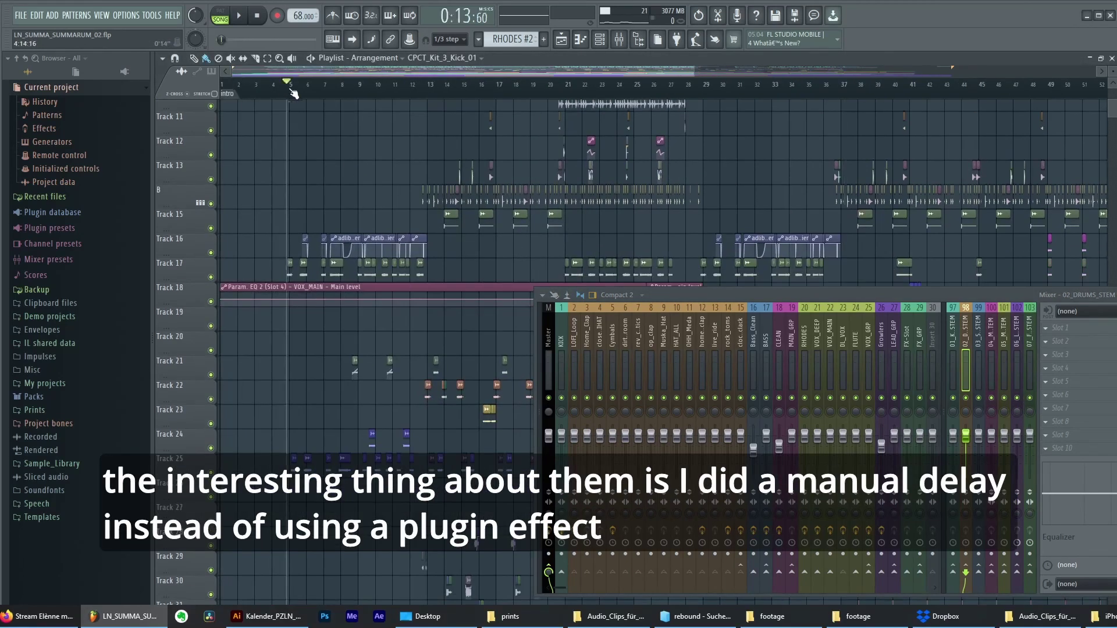
scroll(367, 315, down, 4)
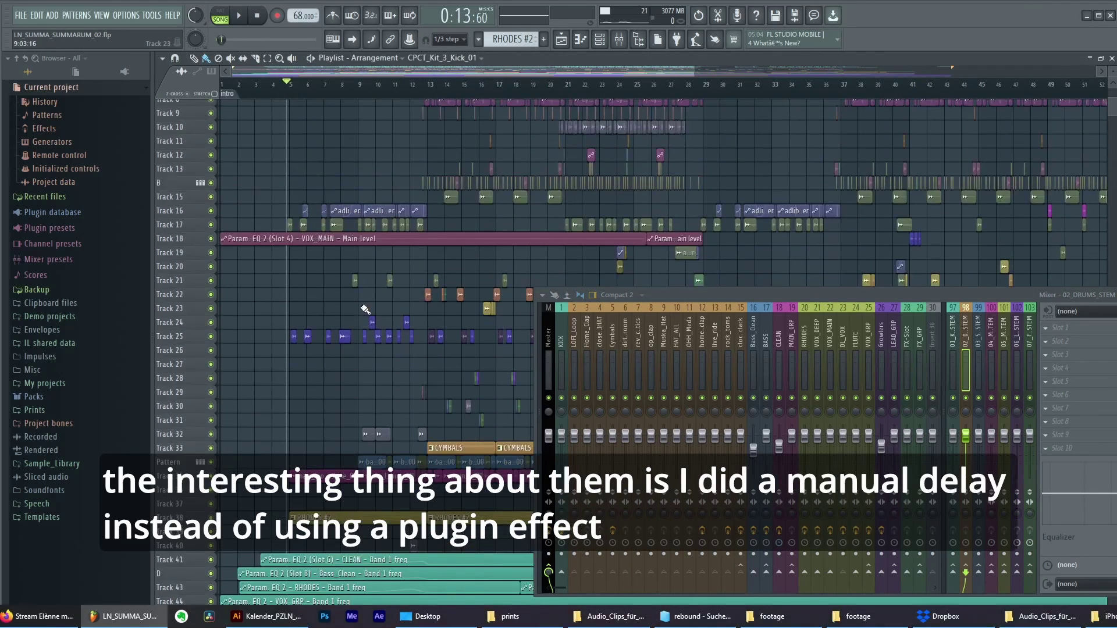
scroll(294, 261, up, 3)
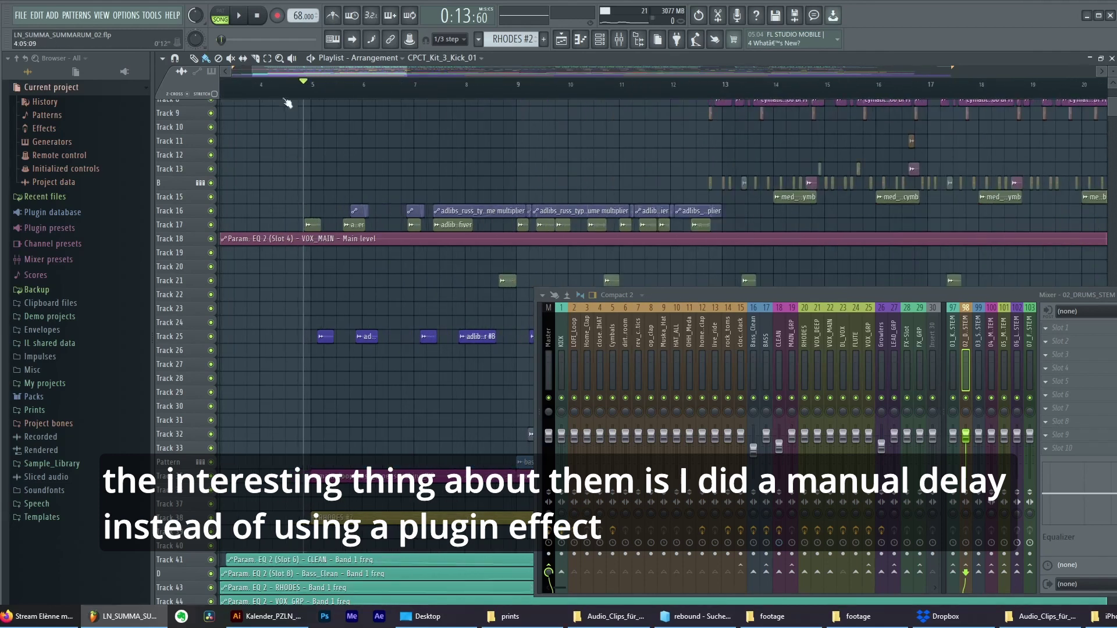
click(295, 84)
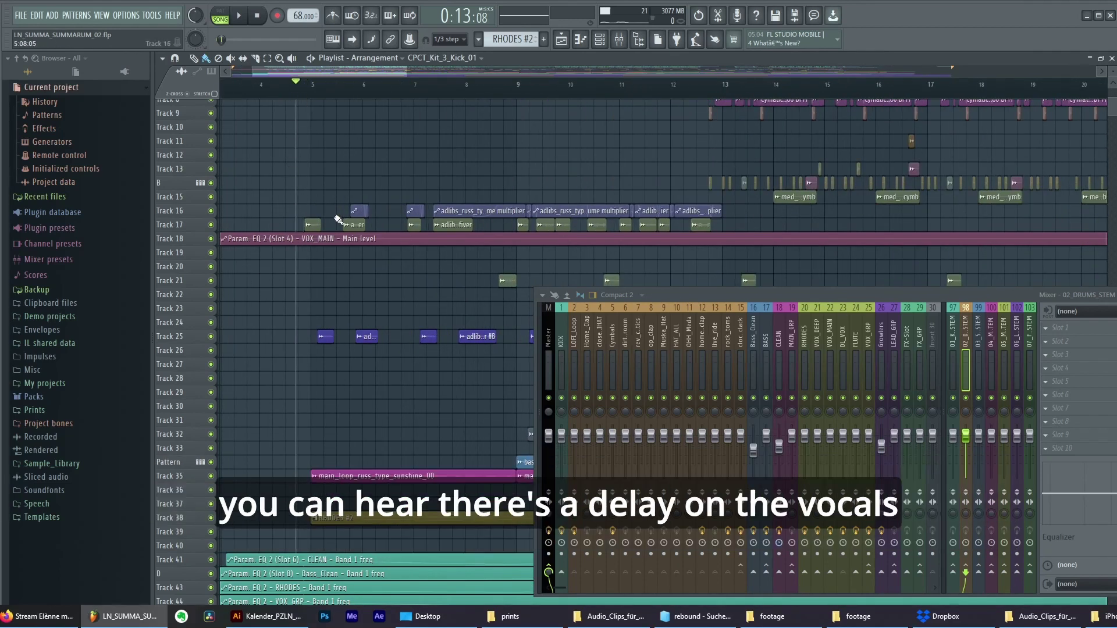
key(space)
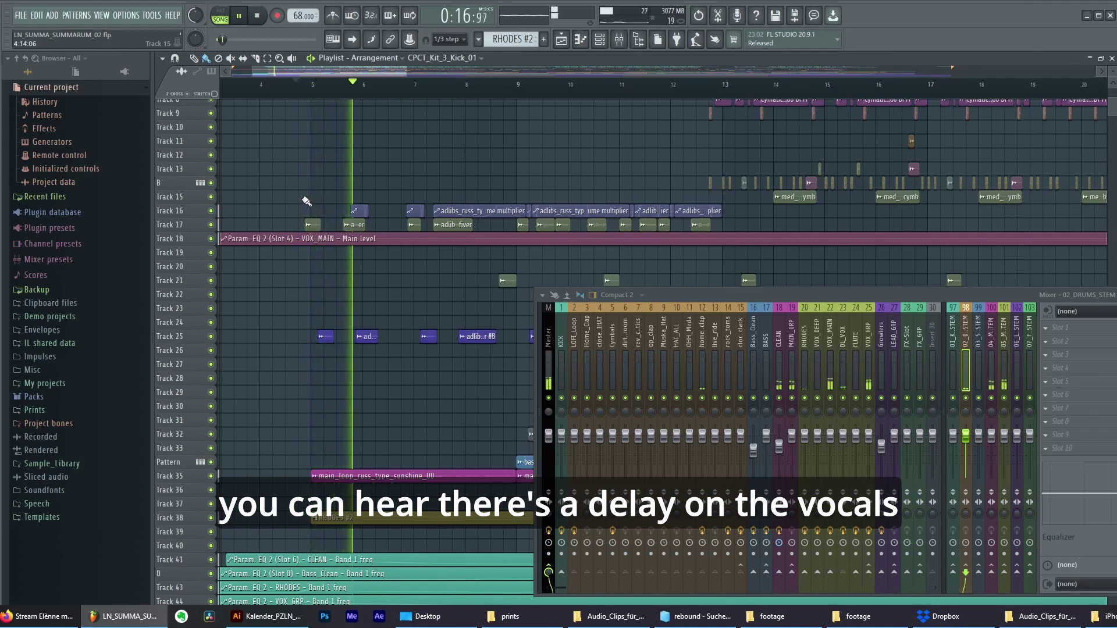
key(space)
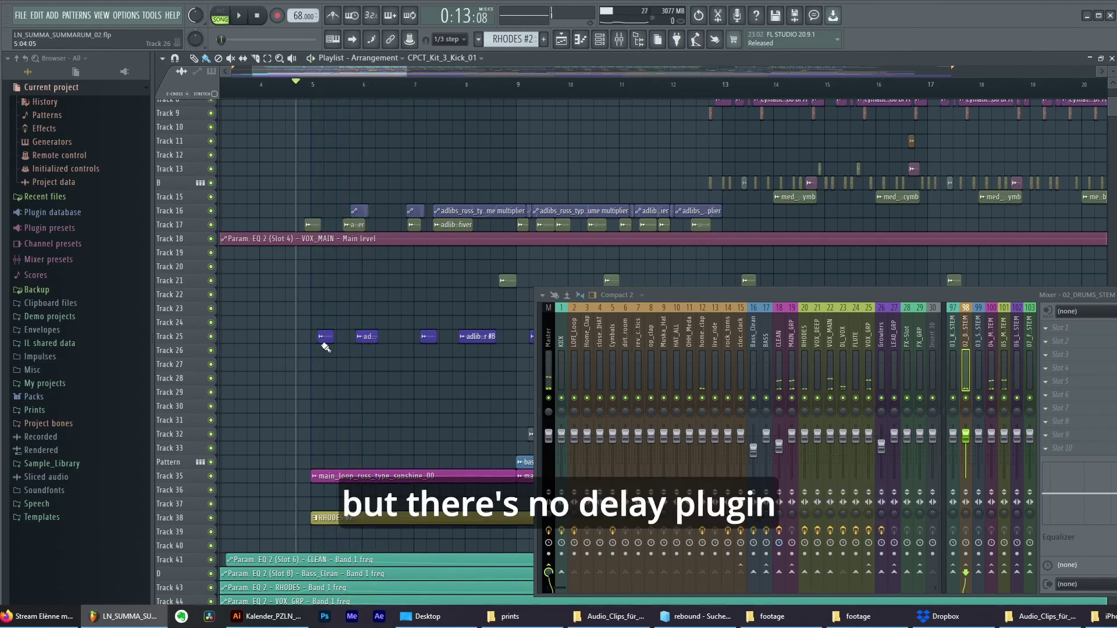
Select the first four ad-lib vocal clips on Track 17, from just before bar 5 to just after bar 7.
scroll(294, 242, up, 3)
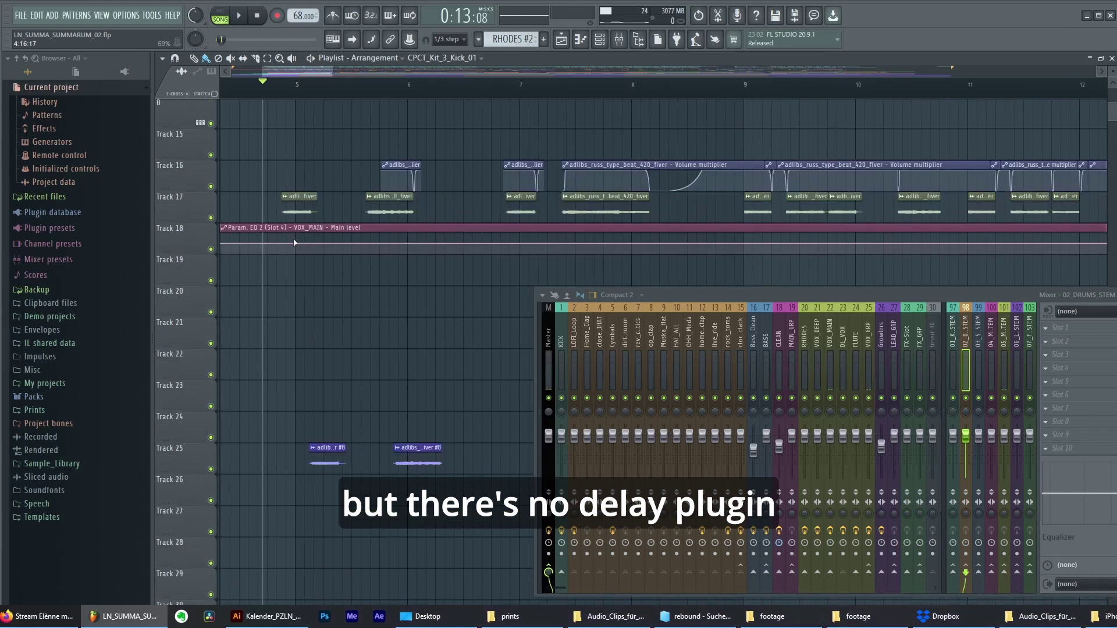
scroll(295, 236, up, 2)
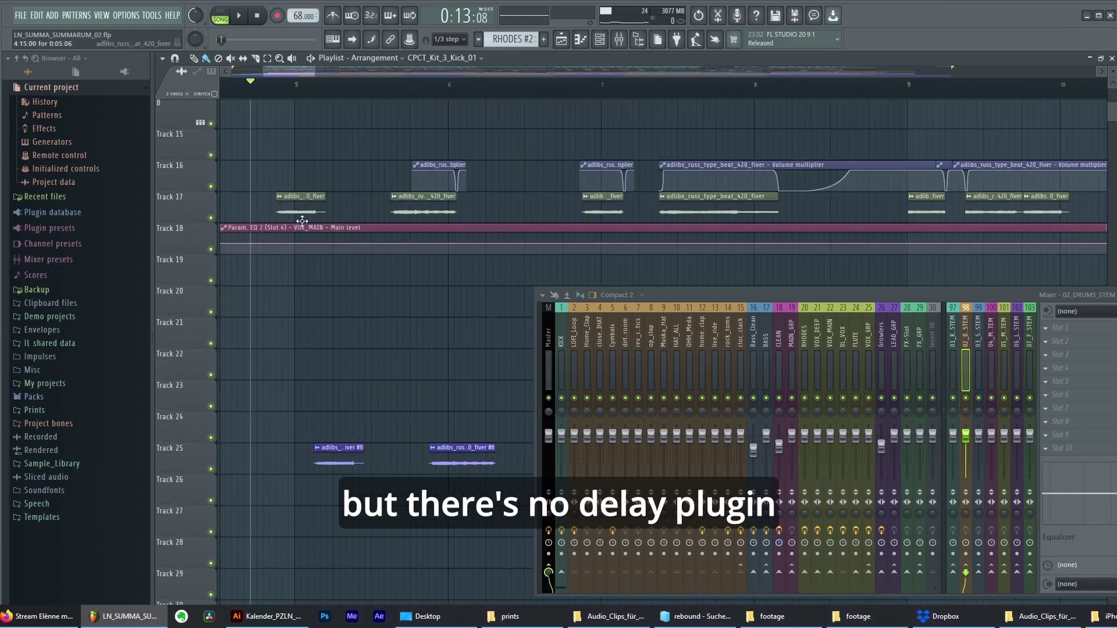
drag(315, 236, 925, 251)
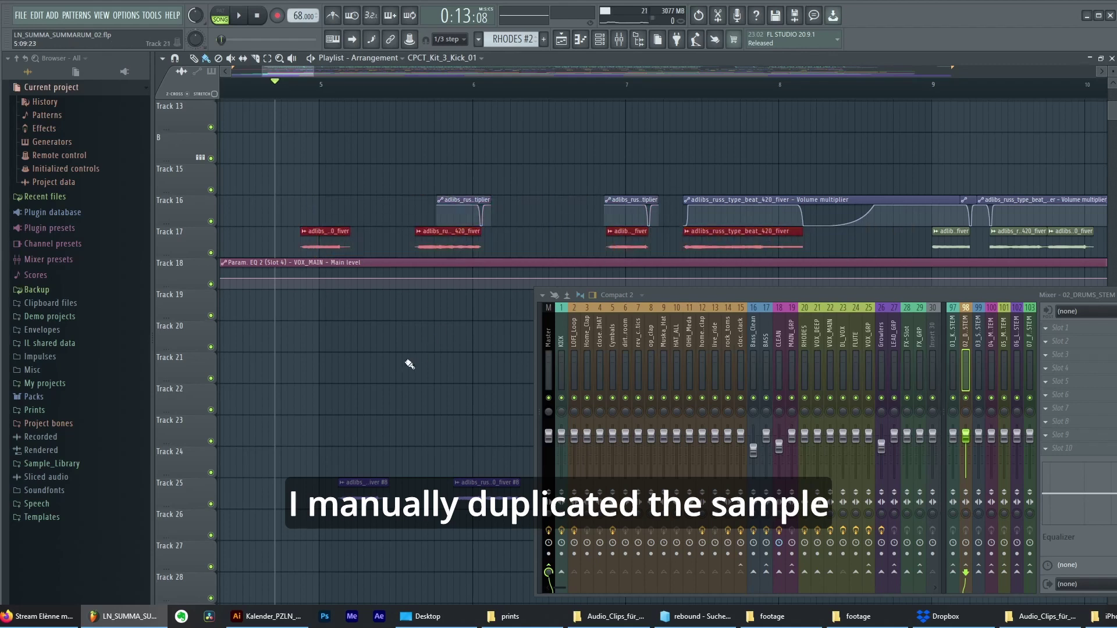
Compare the ad-lib clips on Track 17 with their duplicates on Track 25 between bars 5 and 7, and clear the clip selection.
drag(318, 487, 495, 487)
drag(314, 235, 349, 357)
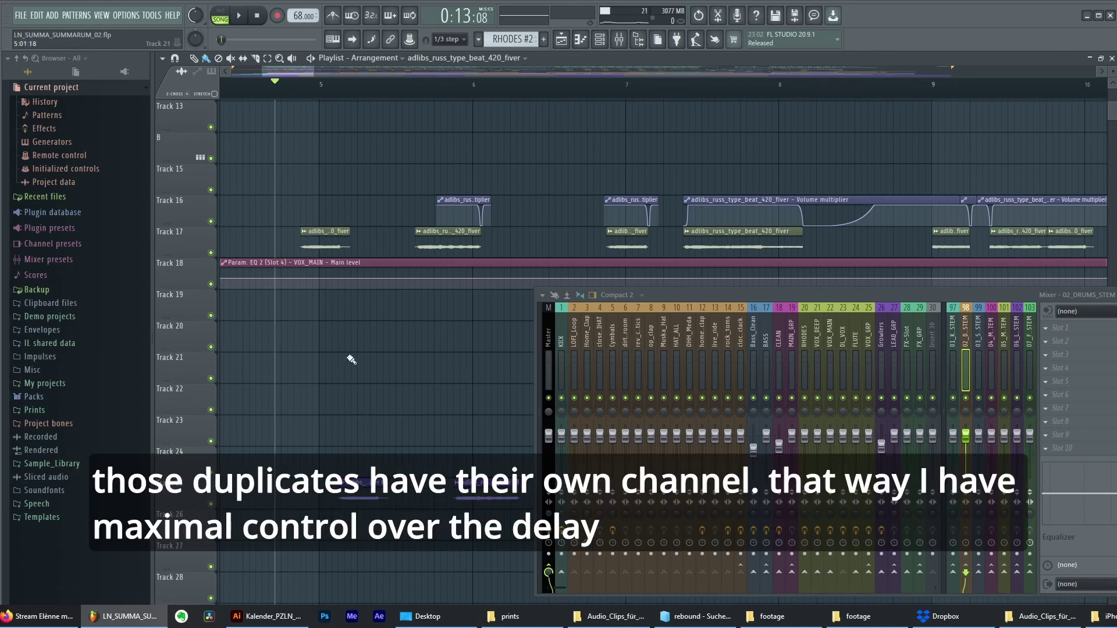
drag(354, 480, 463, 506)
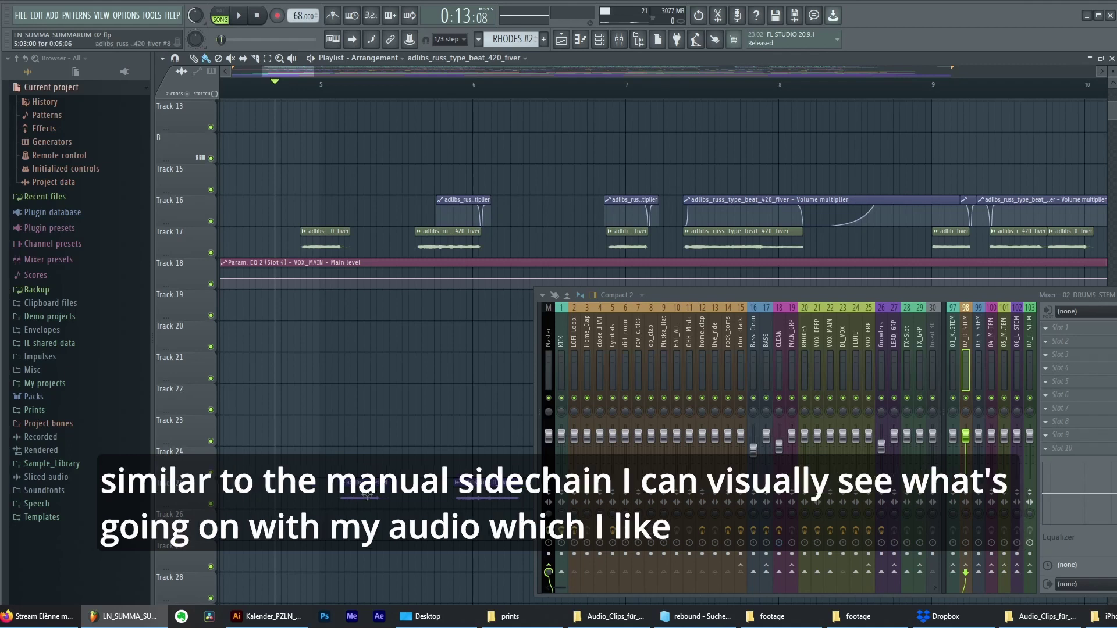
drag(367, 495, 379, 454)
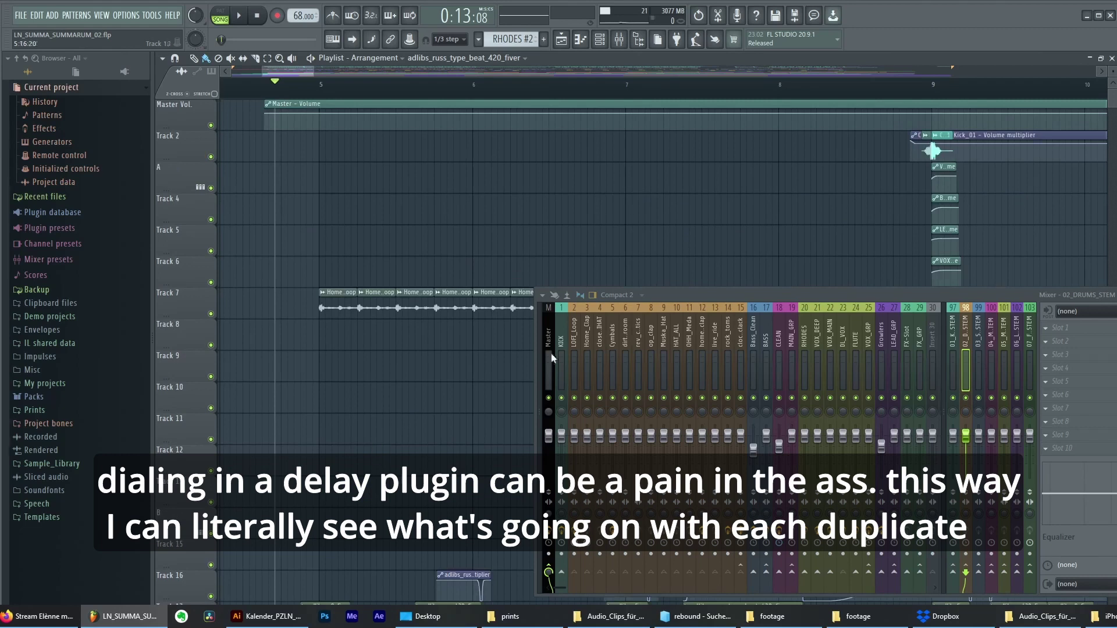
Select the VIBES, BASS, LEAD_GRP and VOX_GRP volume automation clips under the first two kicks at bar 13.
scroll(532, 215, down, 6)
scroll(427, 186, up, 5)
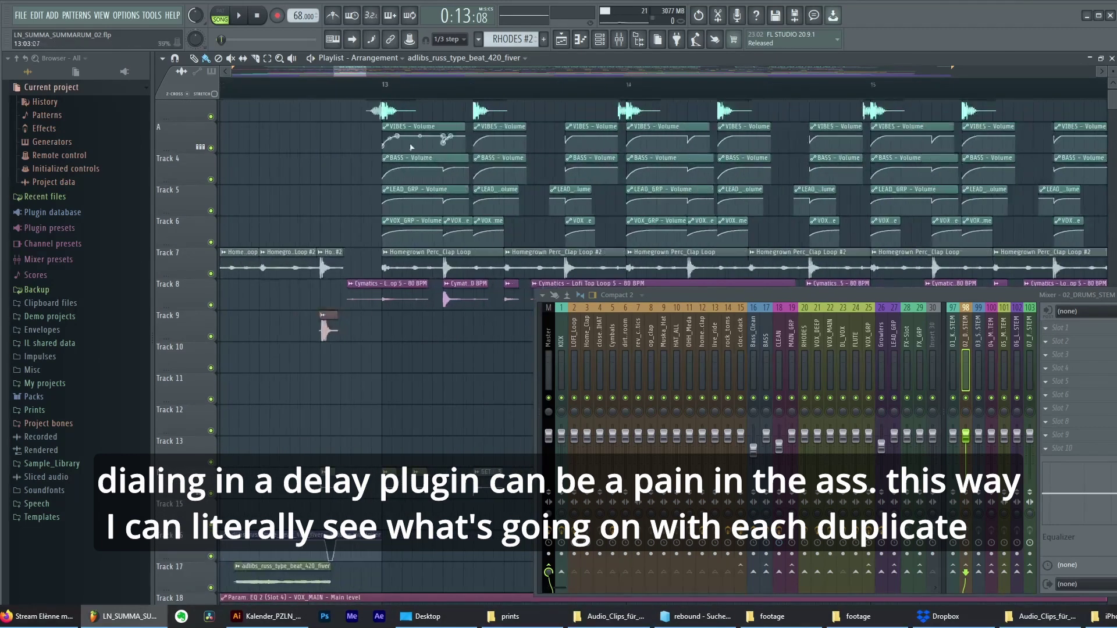
drag(380, 121, 527, 247)
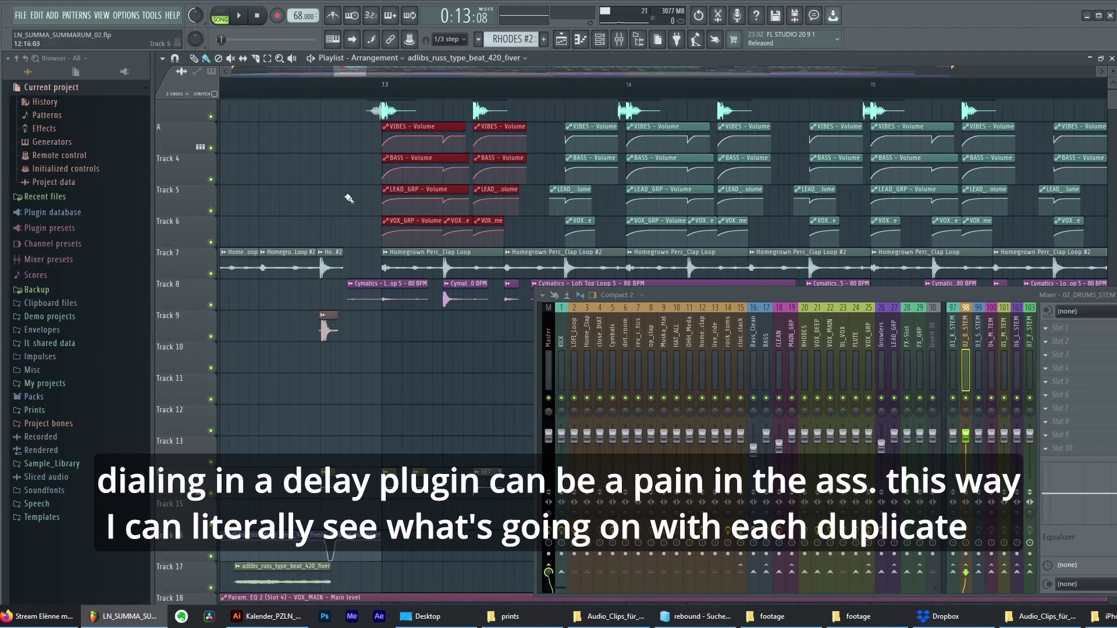
scroll(411, 162, up, 2)
click(387, 185)
drag(387, 185, 512, 273)
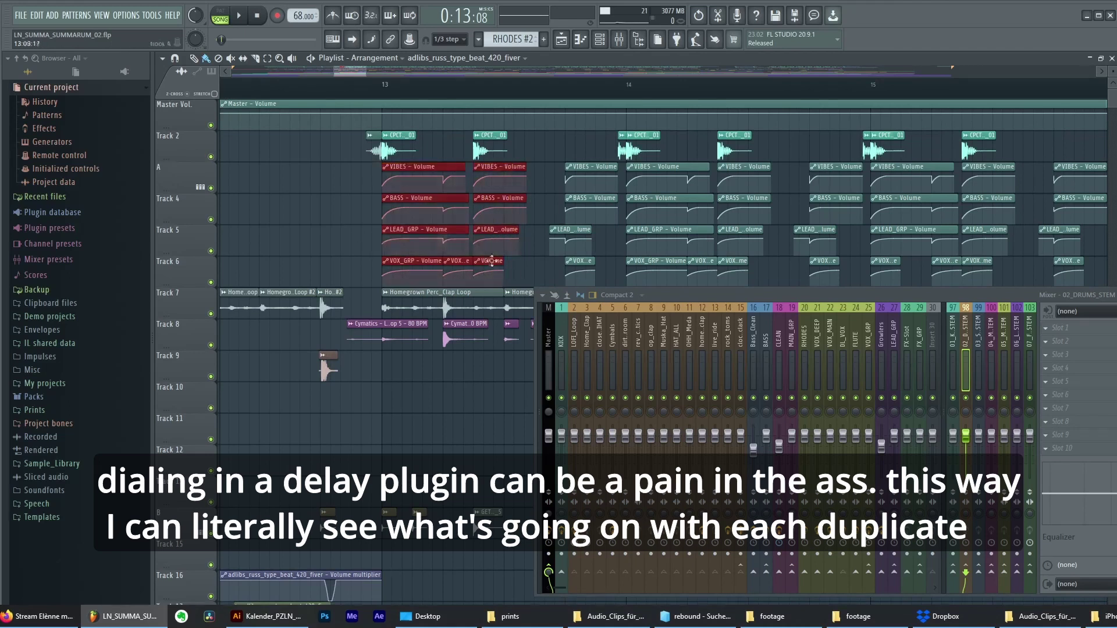
Return to the ad-lib clips on Track 17 and their duplicates on Track 25 around bar 5.
scroll(391, 343, down, 10)
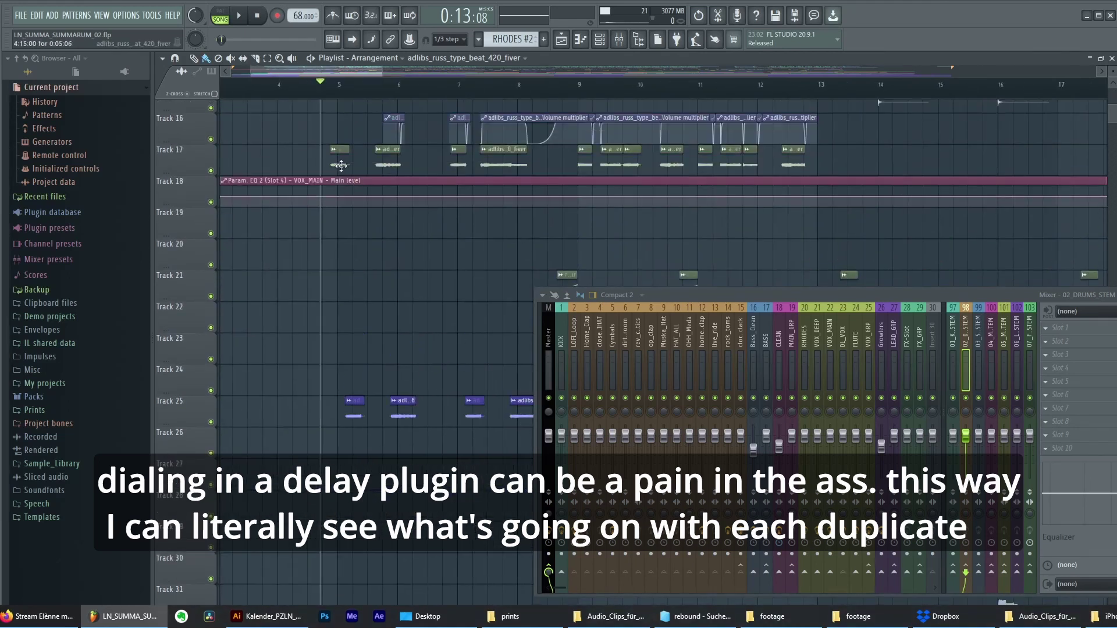
scroll(361, 271, up, 2)
scroll(402, 365, up, 1)
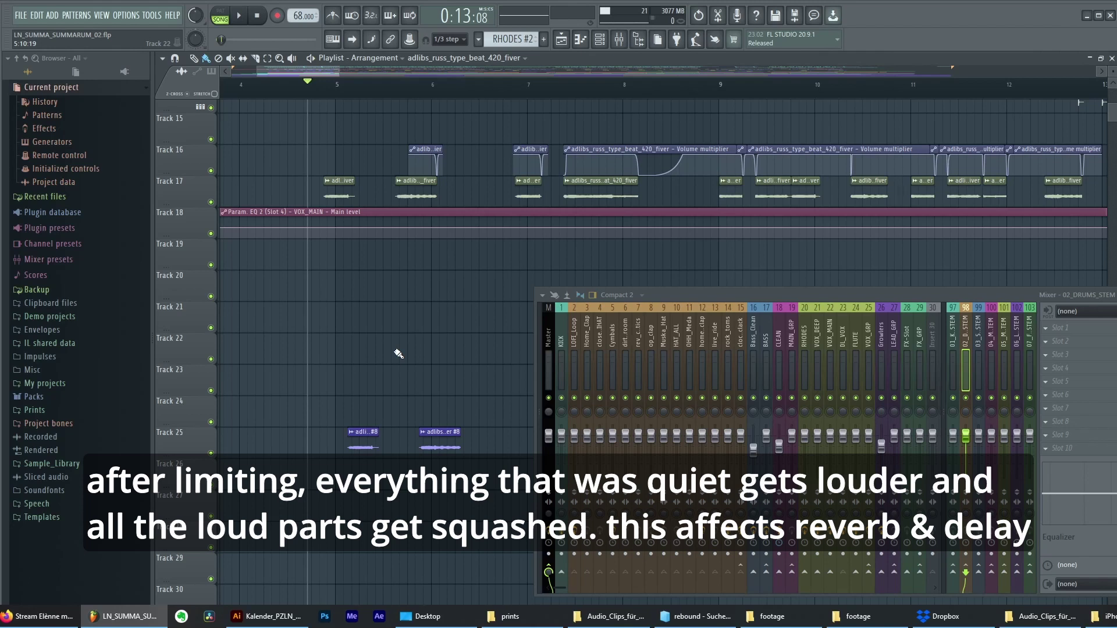
scroll(387, 394, down, 2)
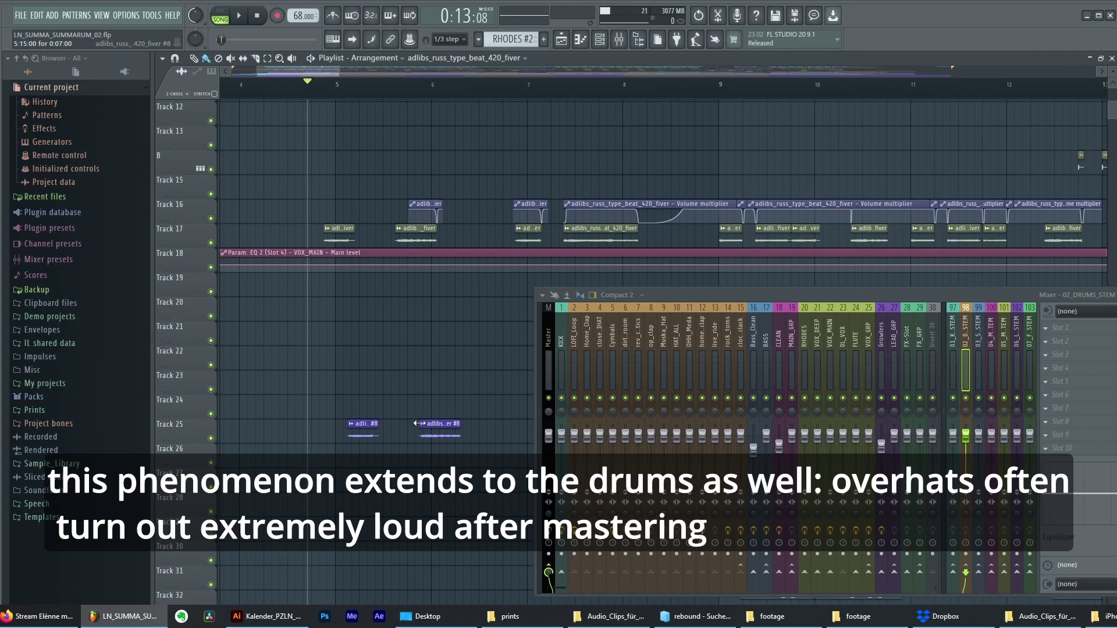
Close the mixer and look over the drum and percussion clips on Track 7 to Track 15 between bars 13 and 29.
scroll(349, 360, up, 5)
scroll(278, 301, down, 4)
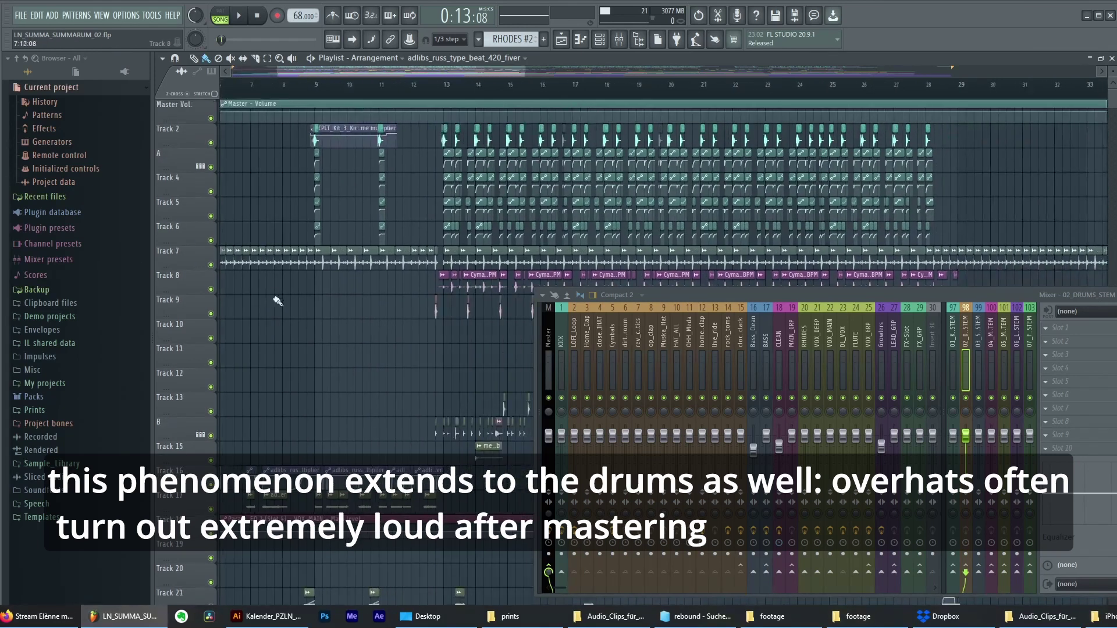
scroll(278, 301, down, 4)
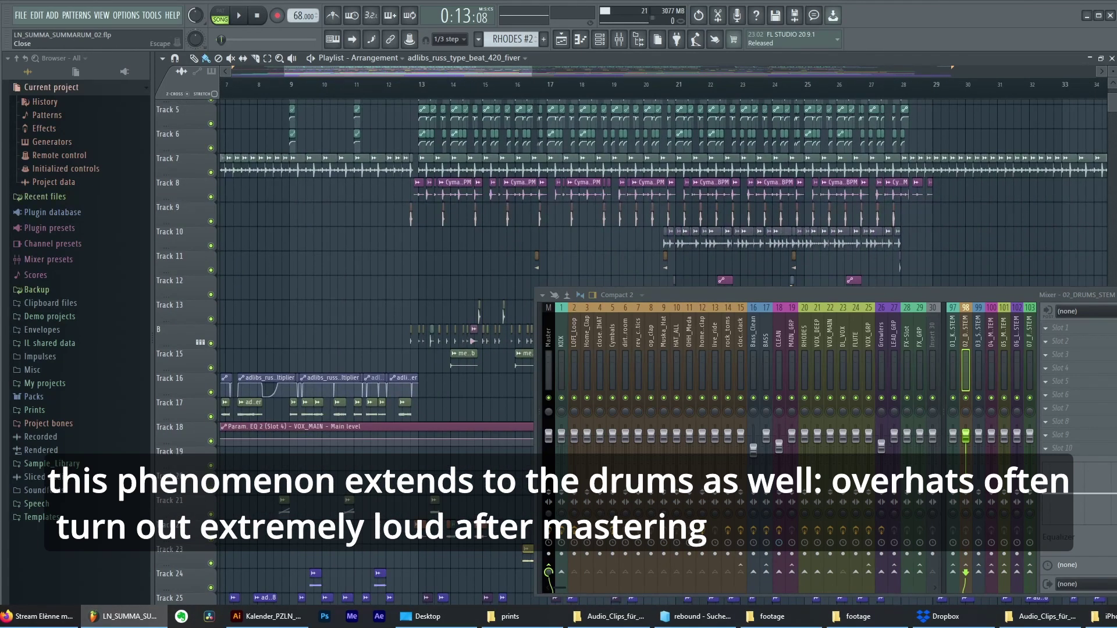
key(Escape)
scroll(514, 301, down, 2)
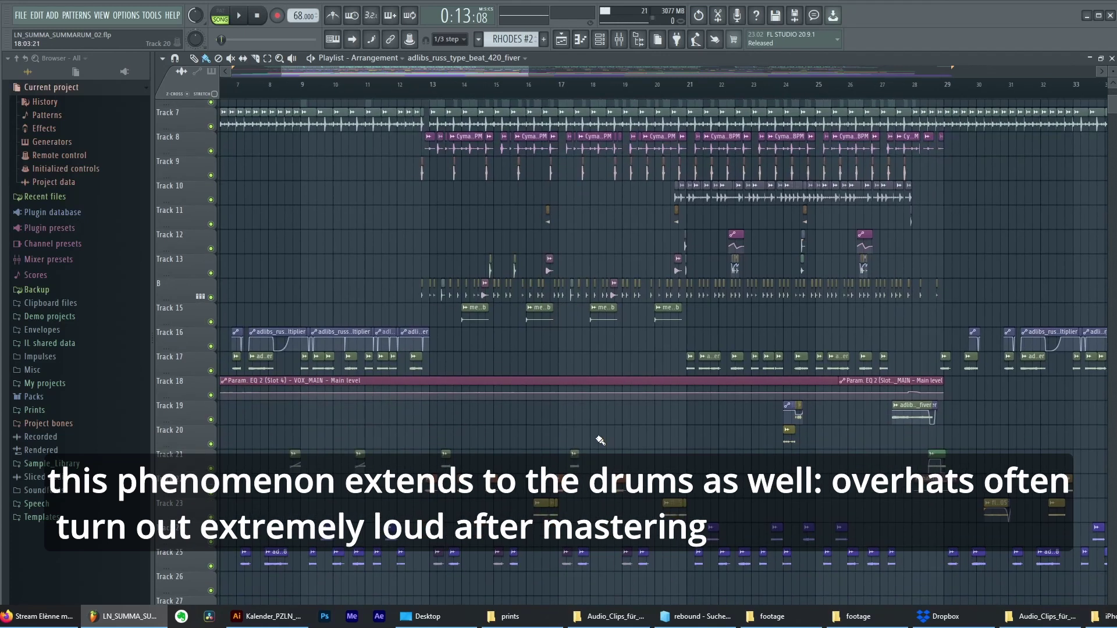
scroll(600, 440, down, 1)
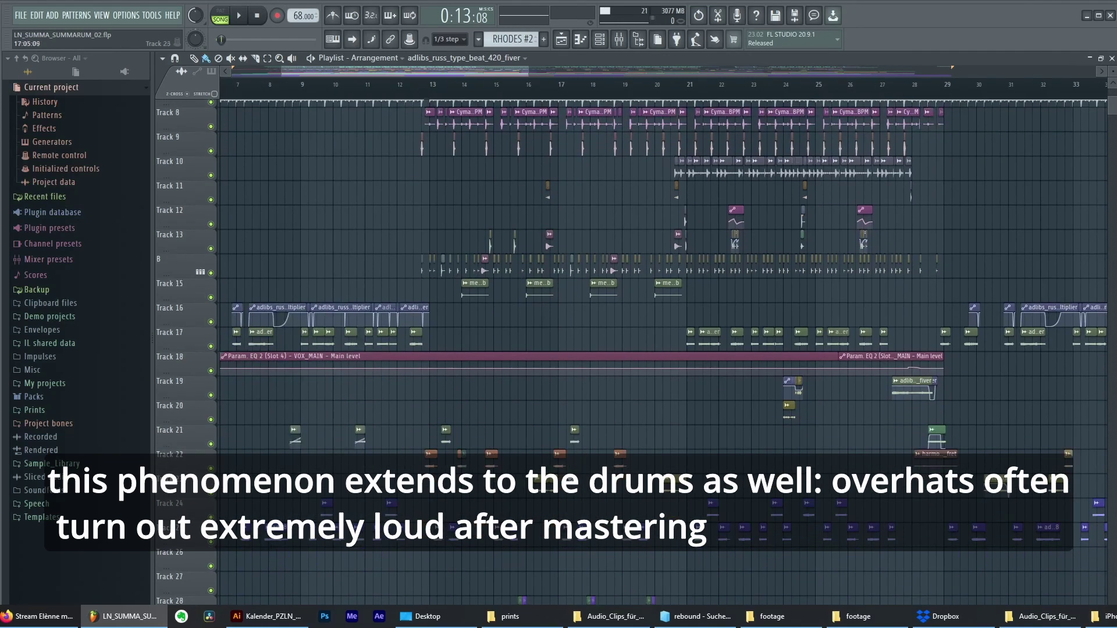
click(483, 278)
Examine the whole arrangement from the drum tracks down to the EQ automation on Track 41 to Track 48, and return to the first tracks.
ctrl+scroll(628, 314, down, 6)
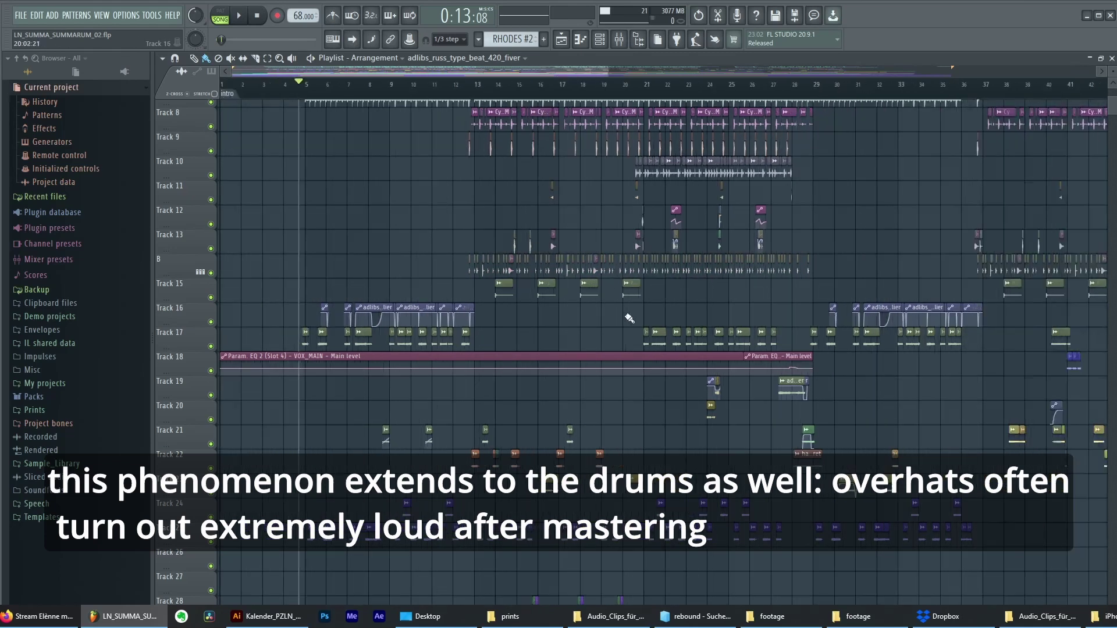
ctrl+scroll(456, 288, down, 4)
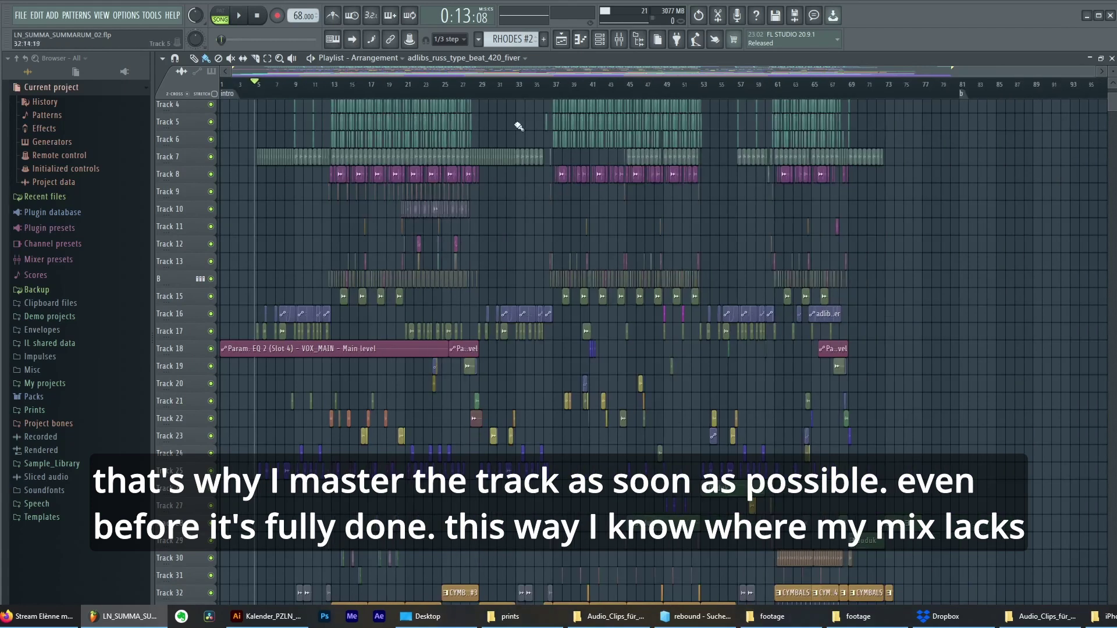
scroll(517, 122, down, 4)
scroll(480, 281, down, 5)
alt+scroll(480, 281, up, 3)
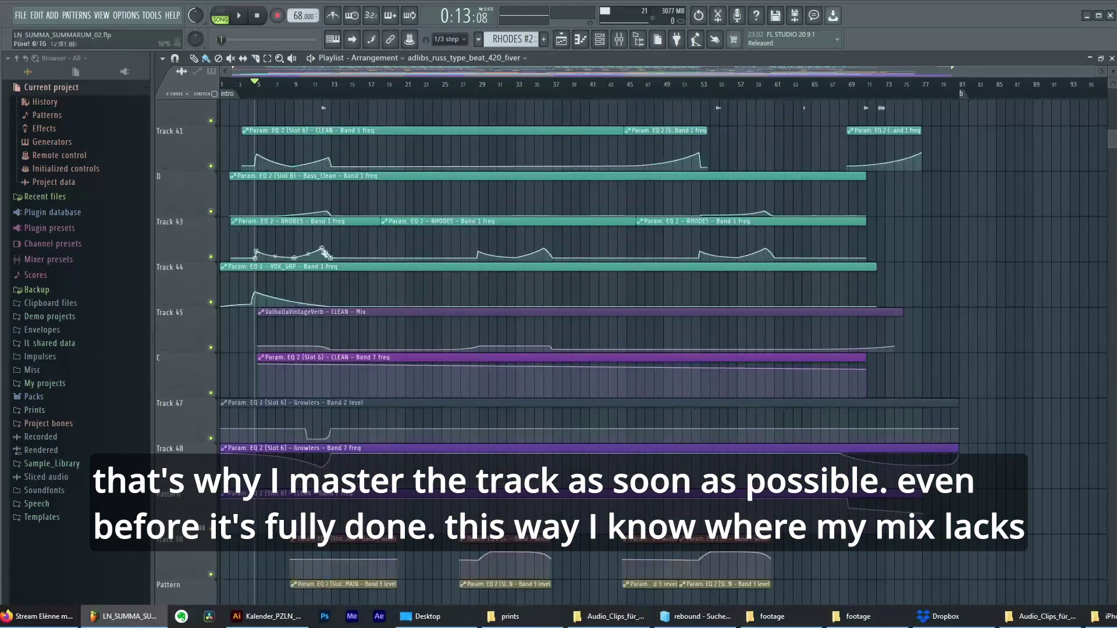
scroll(452, 457, up, 4)
alt+scroll(451, 241, down, 3)
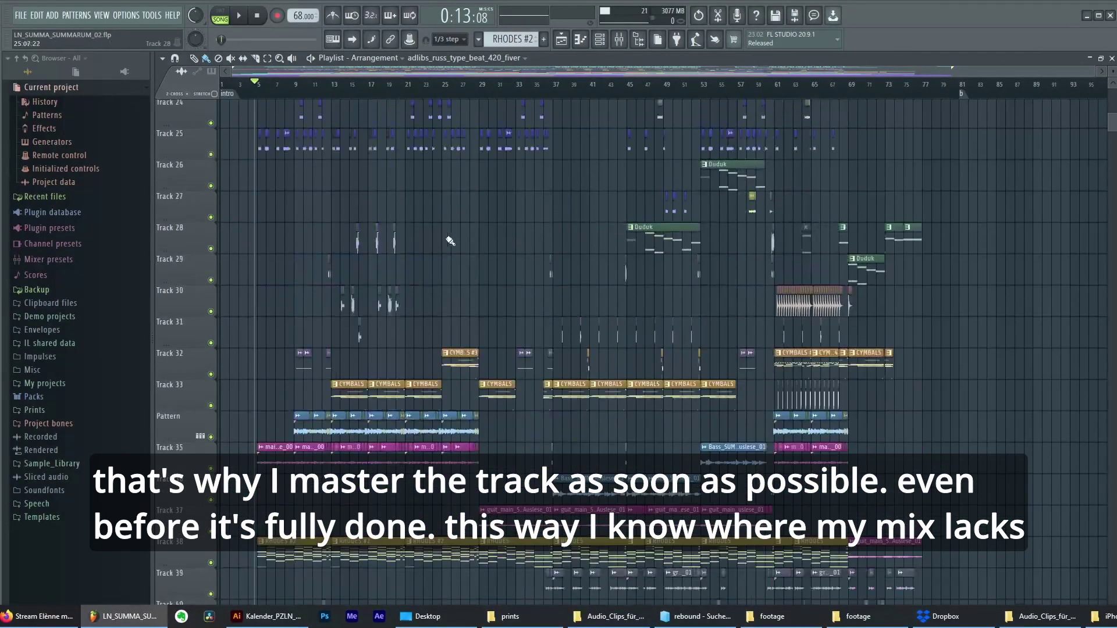
scroll(450, 357, up, 5)
scroll(450, 306, up, 6)
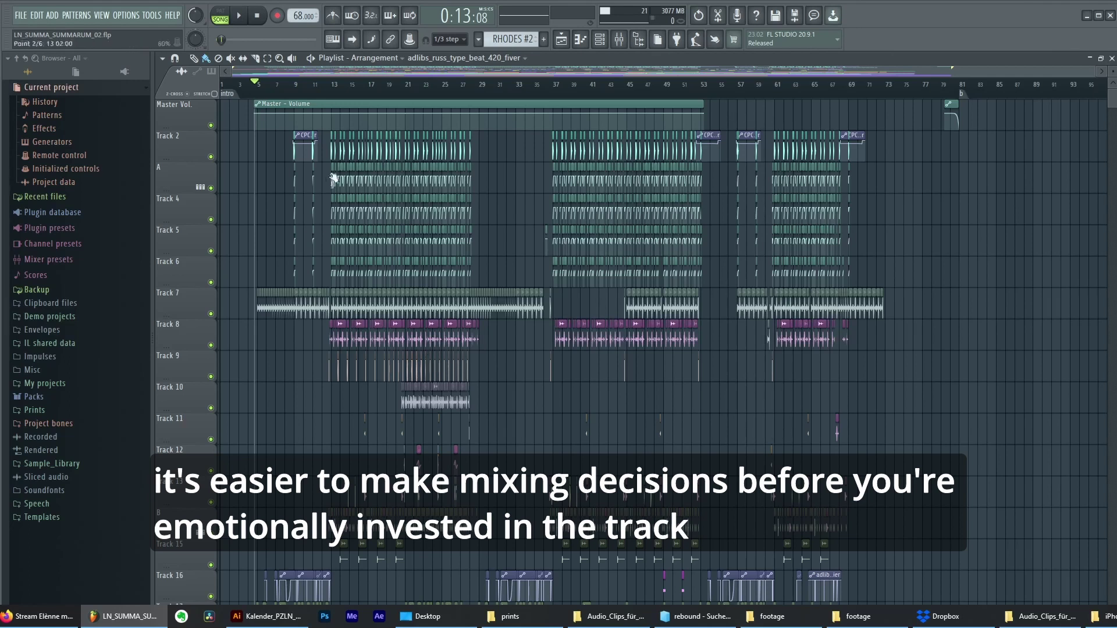
Look over the full song with every track from Master Vol. down to Track 48 fitted in the playlist.
drag(283, 131, 677, 484)
click(556, 287)
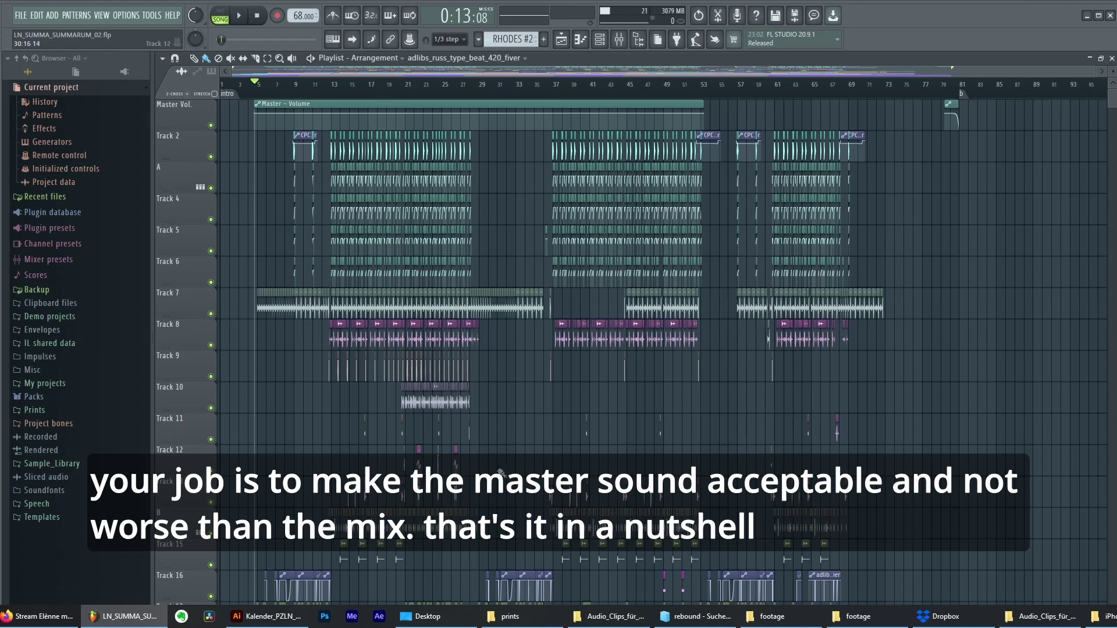
scroll(503, 473, down, 2)
scroll(442, 372, down, 2)
scroll(431, 363, down, 3)
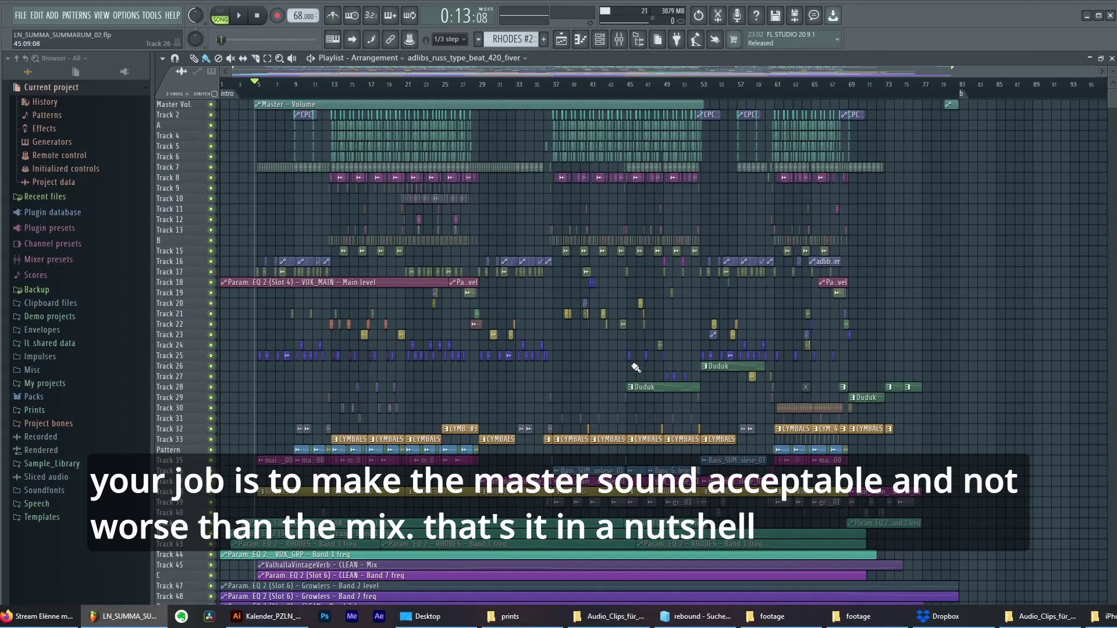
scroll(635, 367, up, 3)
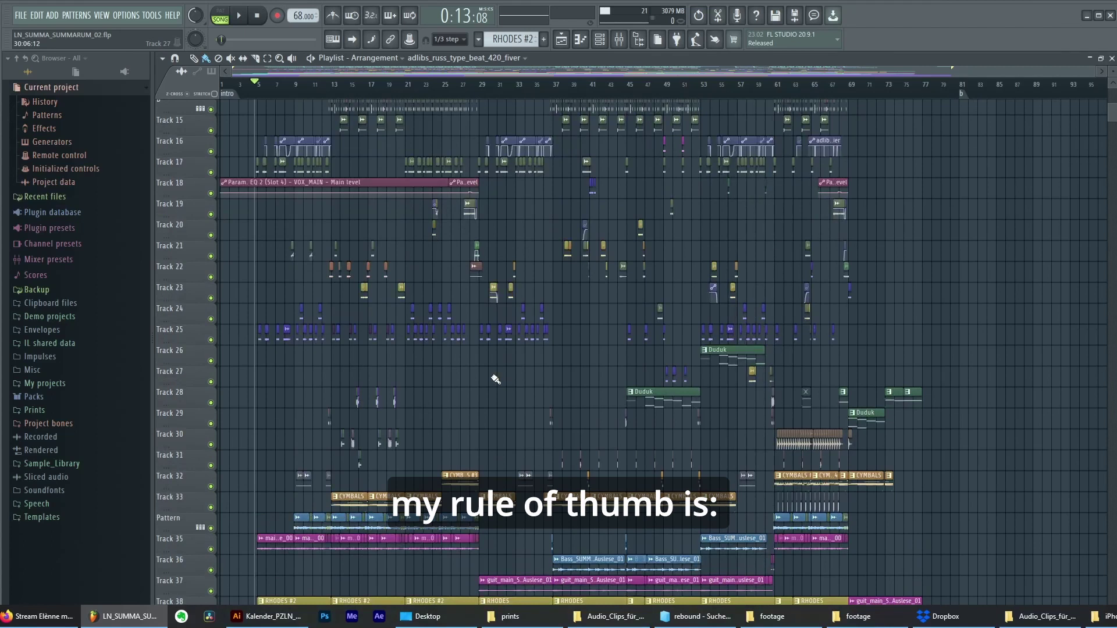
scroll(474, 378, down, 3)
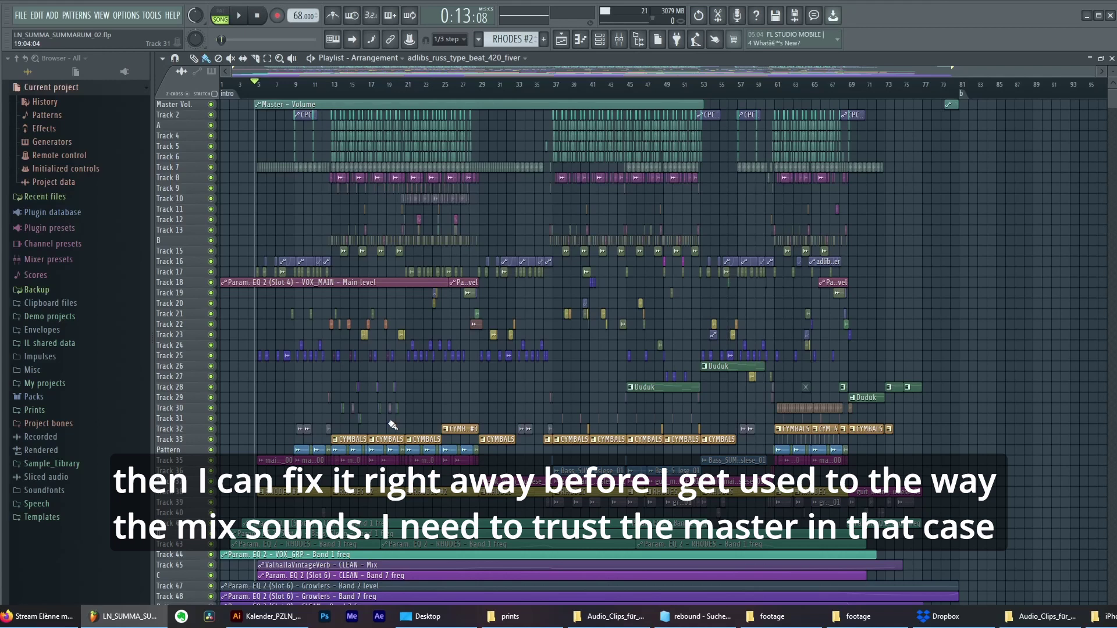
Examine the guitar clips on Track 35 and Track 37 and the RHODES patterns on Track 38.
alt+scroll(337, 349, up, 5)
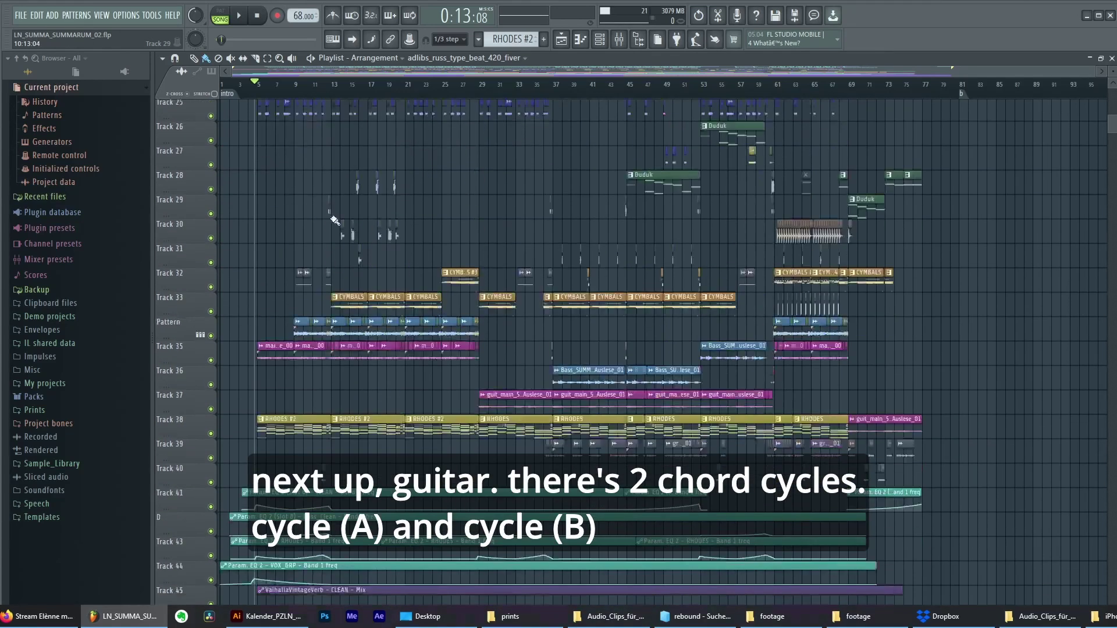
scroll(335, 220, up, 8)
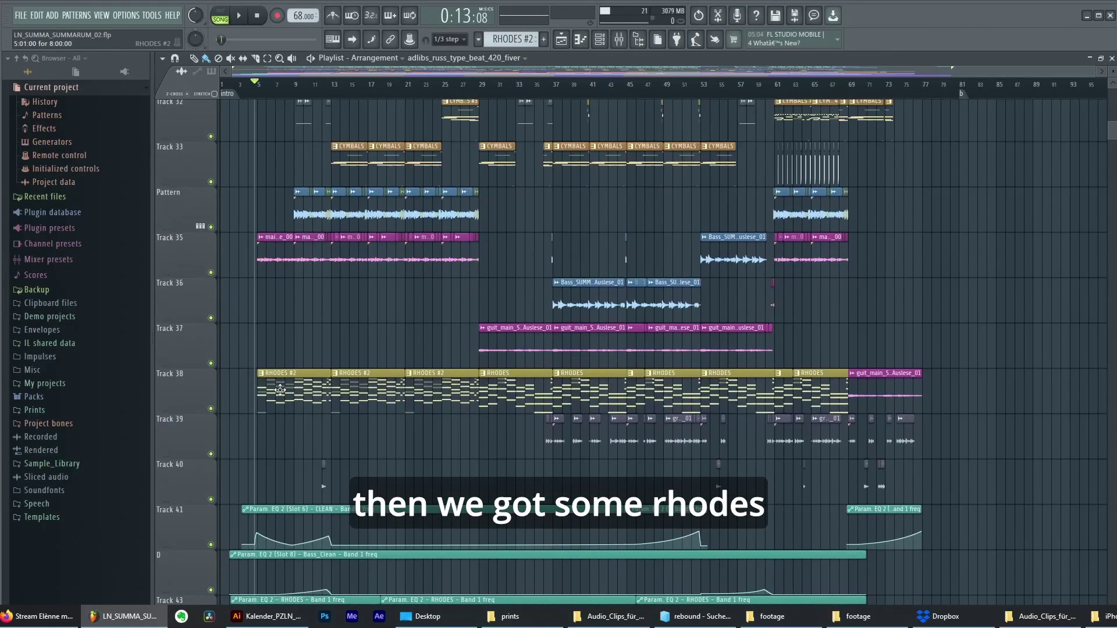
drag(281, 410, 848, 408)
click(363, 443)
scroll(406, 431, up, 4)
drag(418, 400, 539, 428)
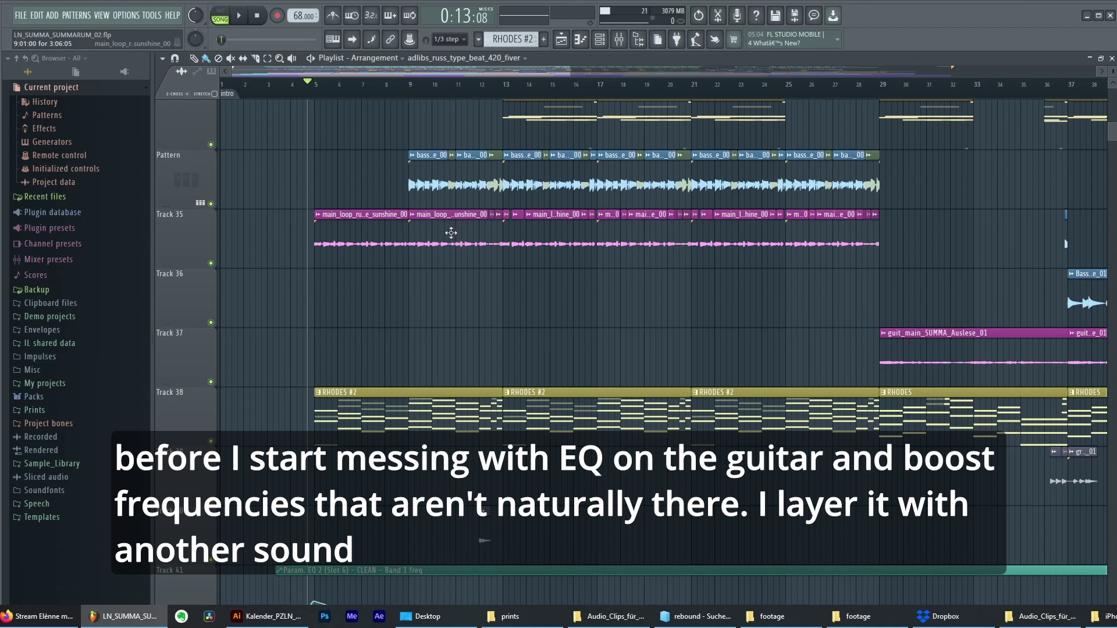
Open the guitar loop clip on Track 35 and bring up Fruity parametric EQ 2 from its CLEAN mixer track.
double_click(456, 251)
drag(364, 144, 423, 153)
mouse_move(435, 249)
mouse_down()
mouse_move(376, 265)
mouse_move(437, 254)
mouse_up()
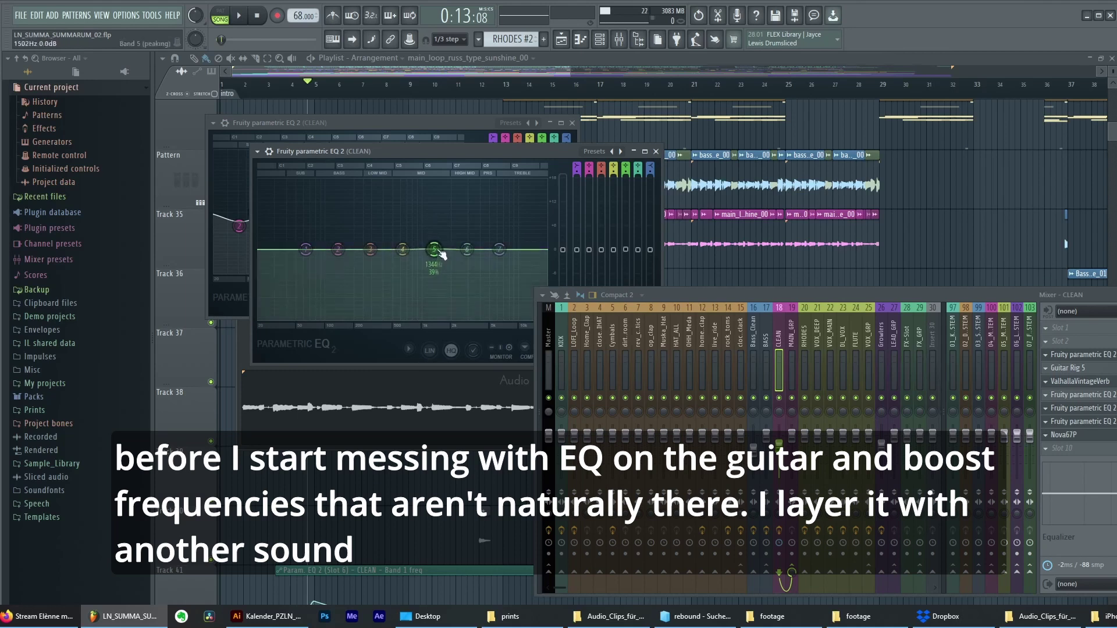
Boost band 5 of the CLEAN guitar EQ to about 7.6 dB near 1421 Hz, and pull it back to roughly flat.
drag(434, 250, 435, 222)
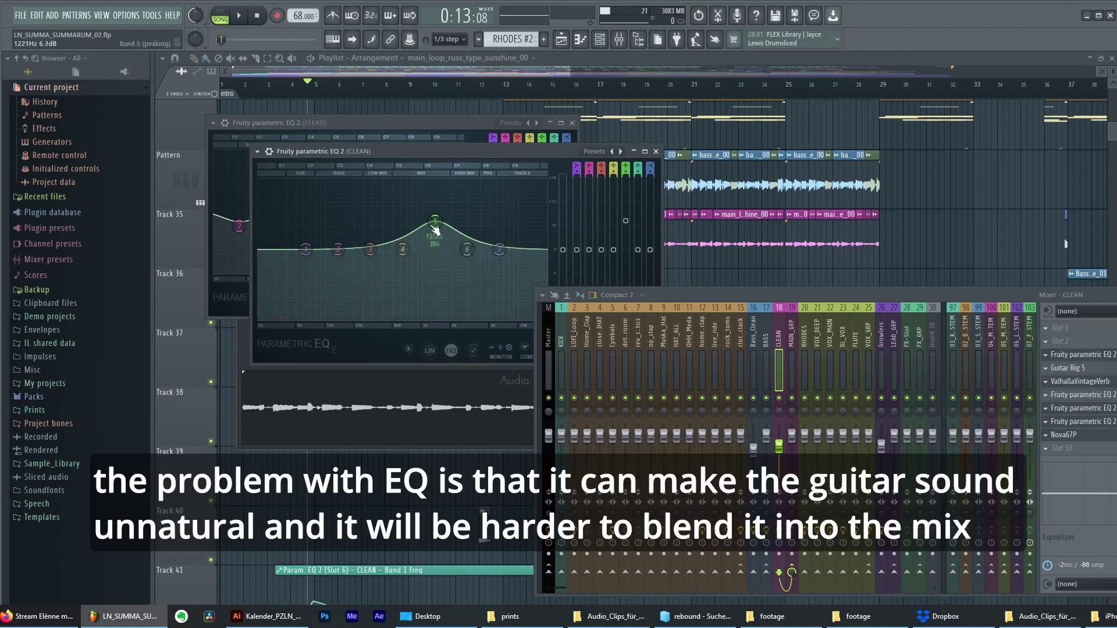
drag(435, 221, 440, 222)
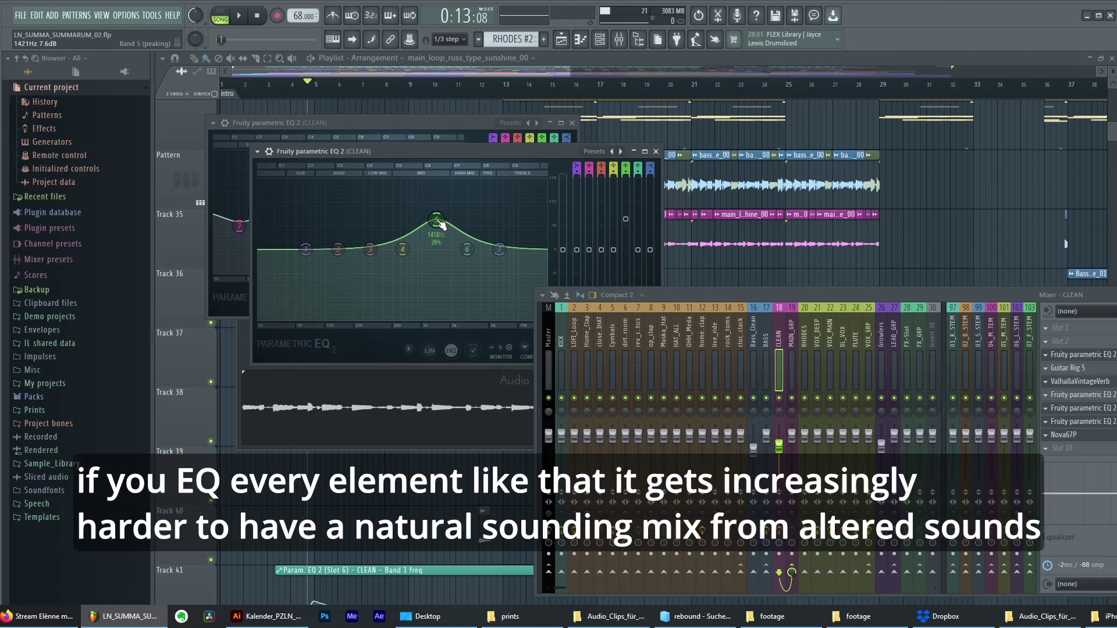
drag(441, 224, 442, 230)
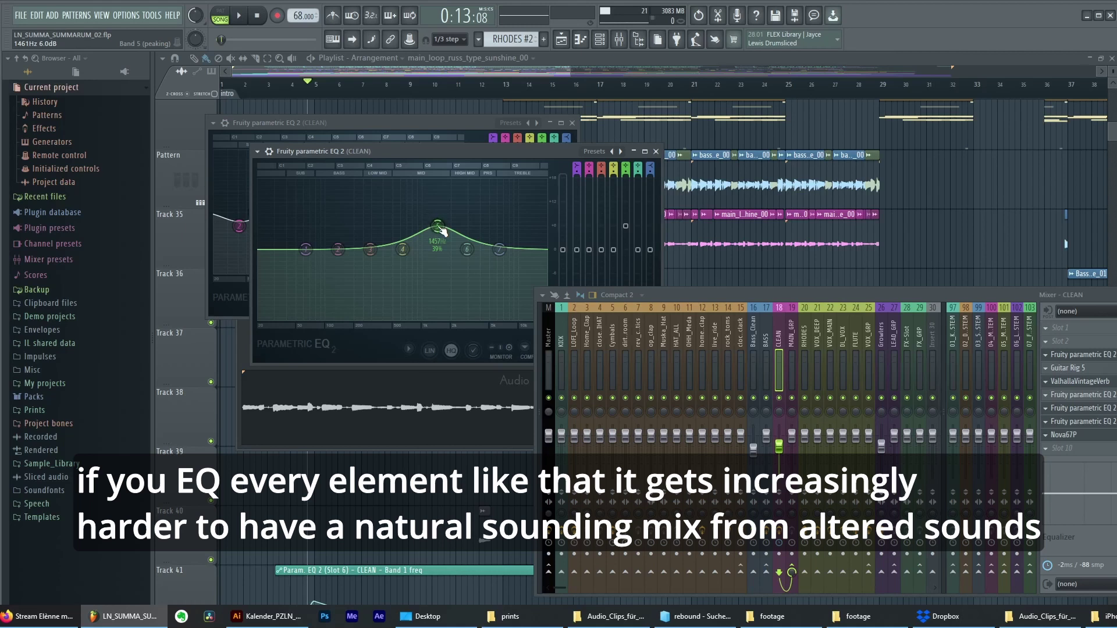
drag(438, 226, 442, 256)
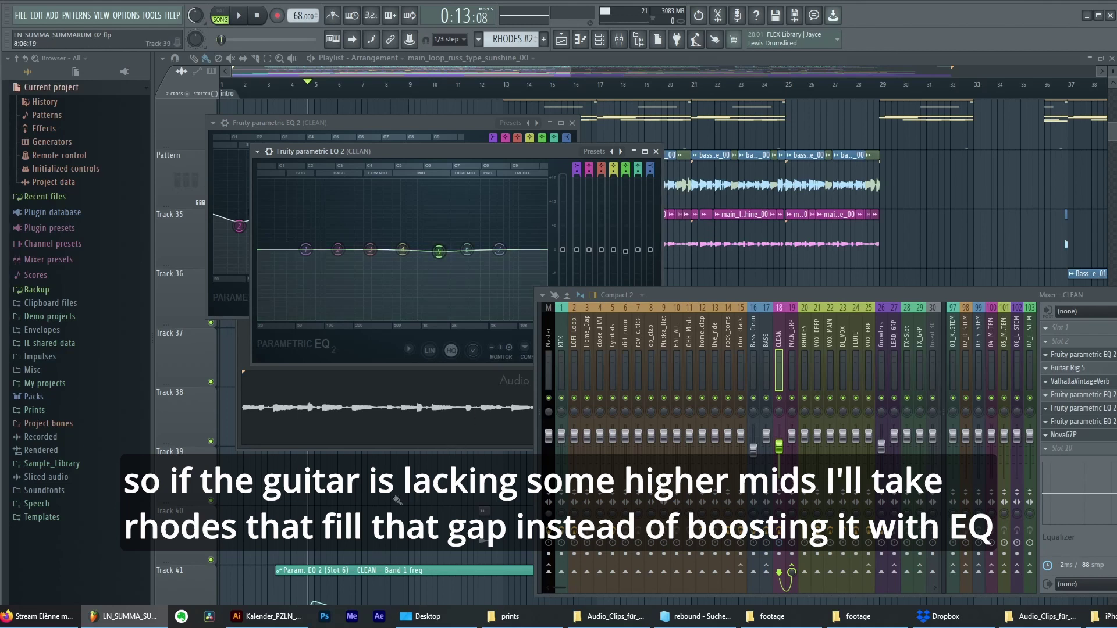
Open the first RHODES #2 pattern on Track 38 in the piano roll, and return to the playlist.
click(380, 440)
double_click(369, 412)
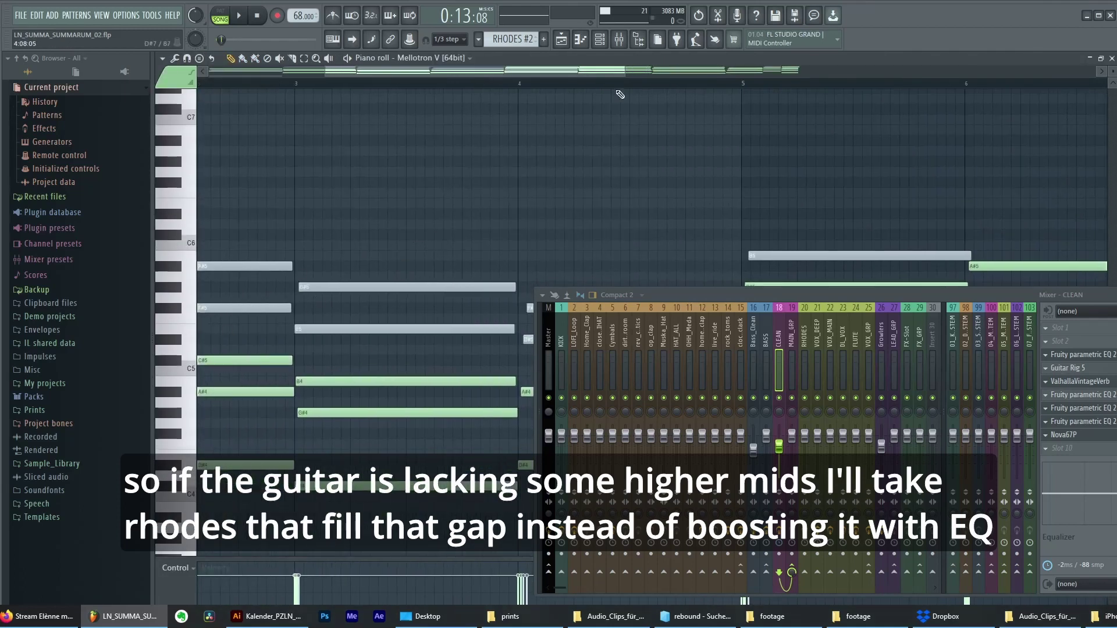
click(564, 39)
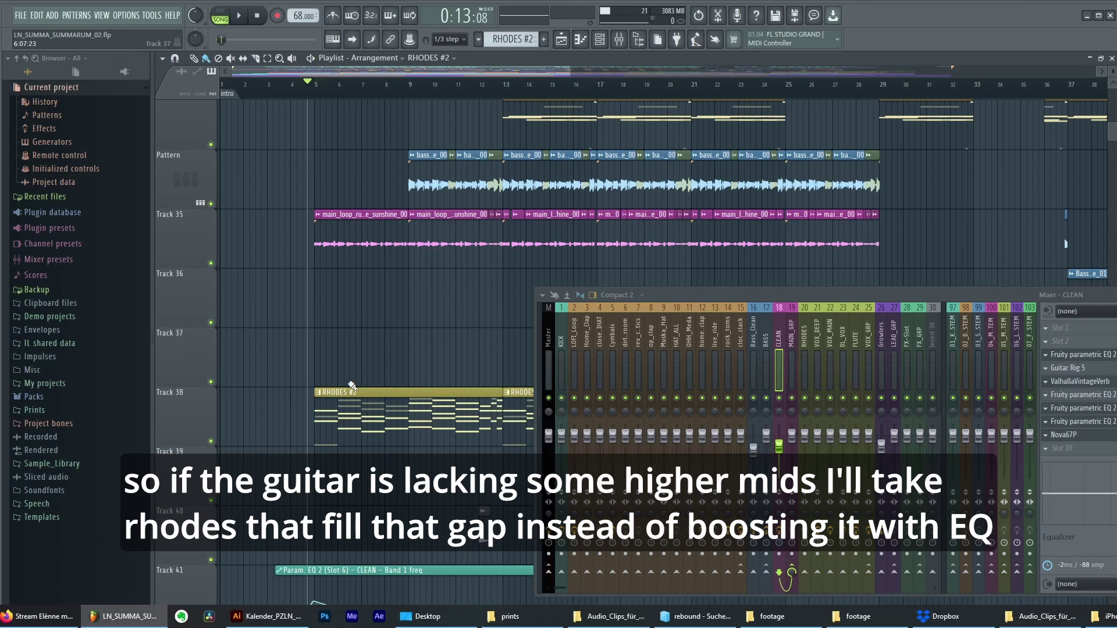
Compare the guitar loops on Track 35 with the RHODES #2 patterns layered on Track 38 from bar 5 onward.
scroll(326, 279, down, 2)
scroll(326, 280, right, 2)
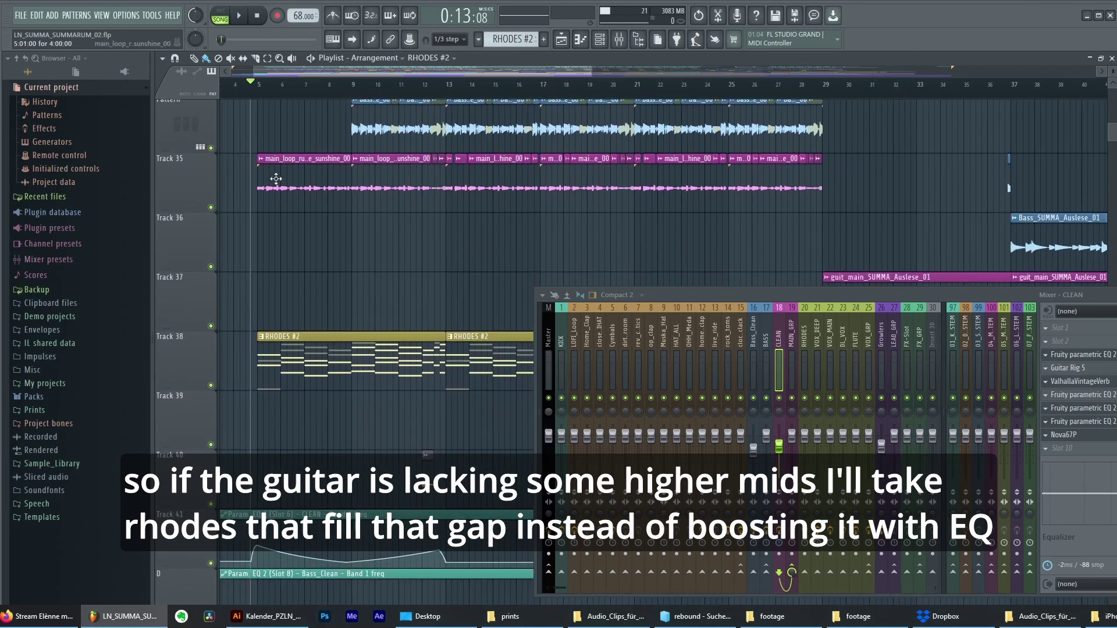
drag(276, 178, 414, 294)
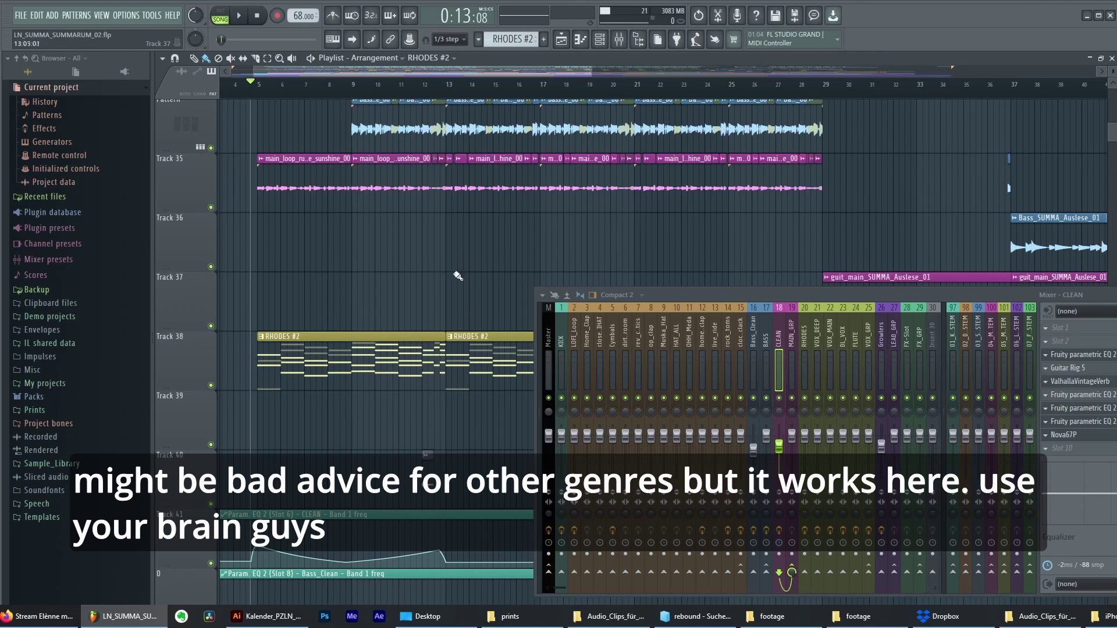
scroll(375, 237, down, 5)
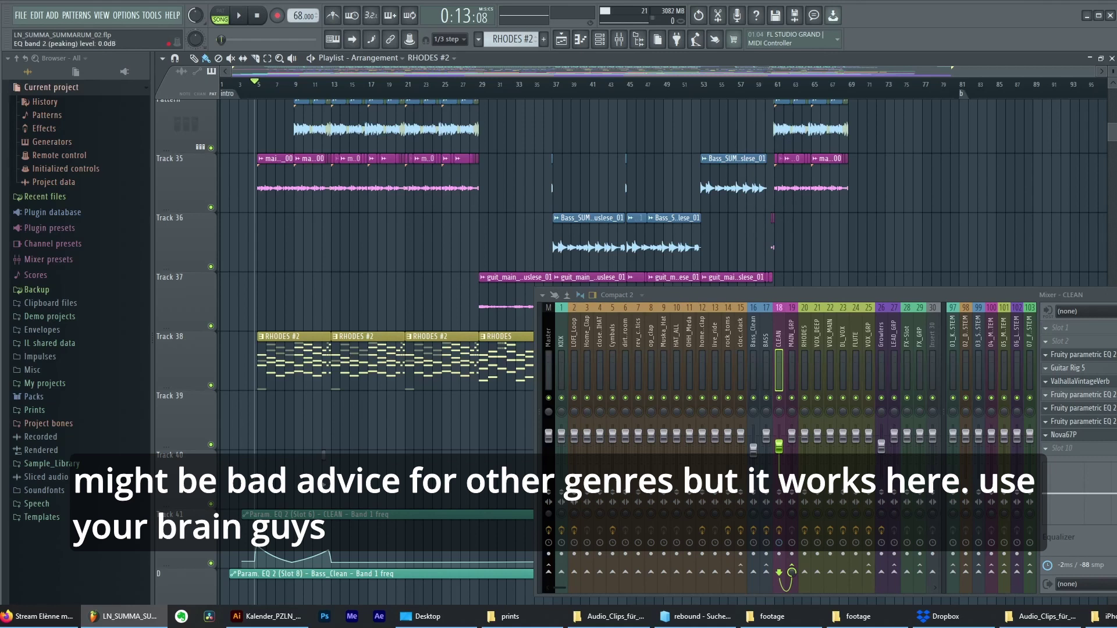
Close the mixer and examine the growl lead clips on Track 39 around bars 36 to 40.
key(F9)
scroll(540, 363, down, 1)
scroll(541, 363, up, 5)
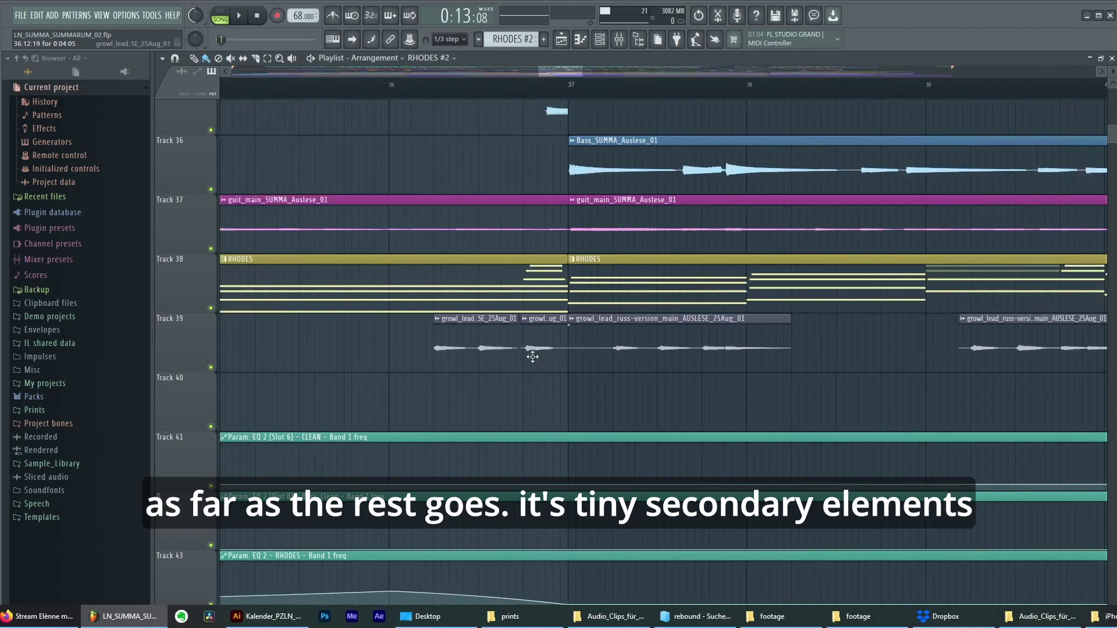
scroll(541, 363, down, 1)
scroll(531, 356, down, 4)
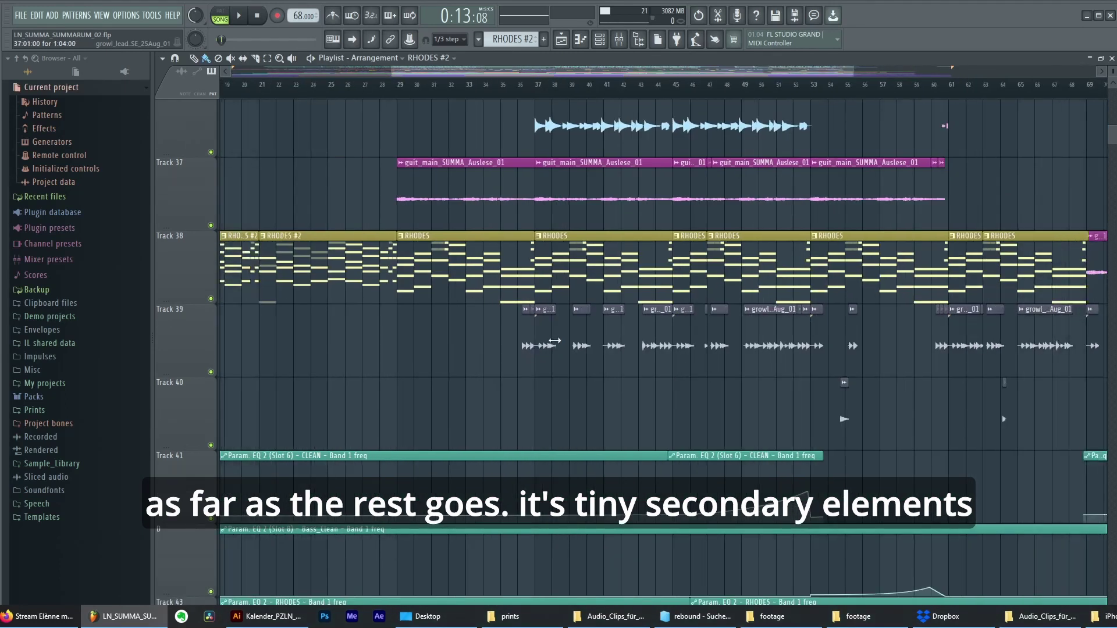
scroll(531, 356, up, 2)
scroll(576, 350, down, 3)
scroll(597, 381, down, 3)
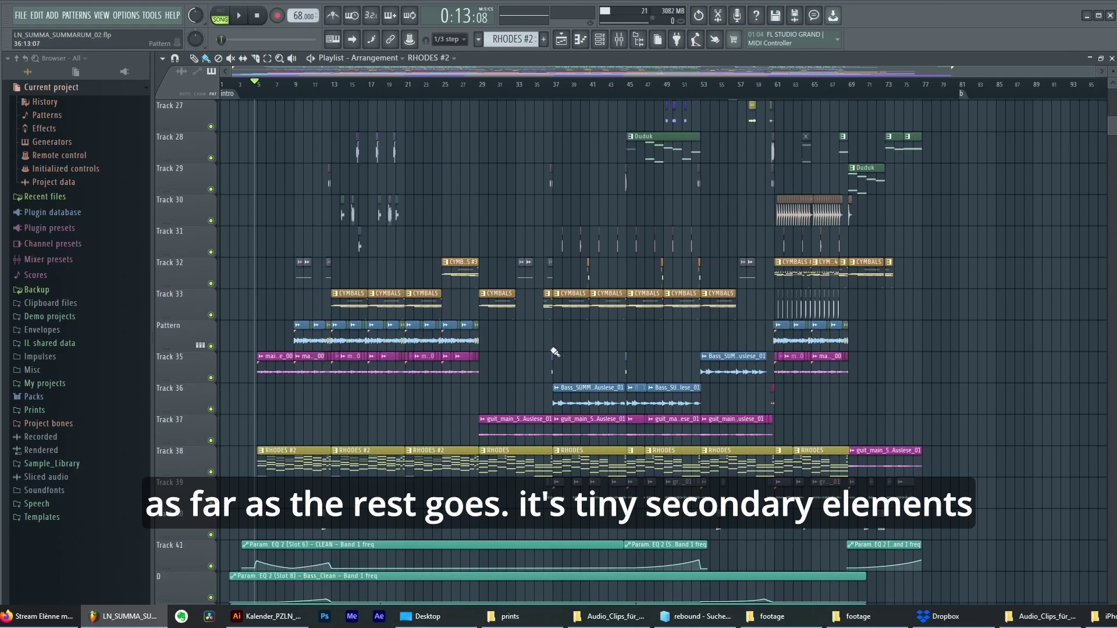
Survey the whole arrangement from the Master Volume track down to Track 41, looking for elements still worth explaining.
scroll(553, 353, up, 4)
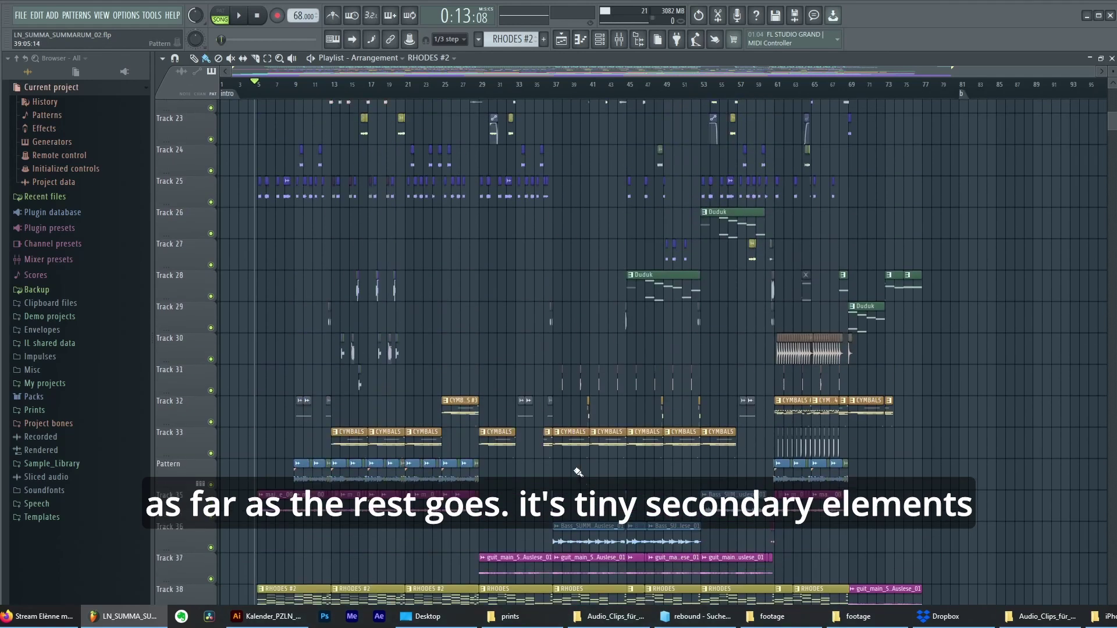
scroll(576, 468, up, 12)
scroll(576, 466, up, 3)
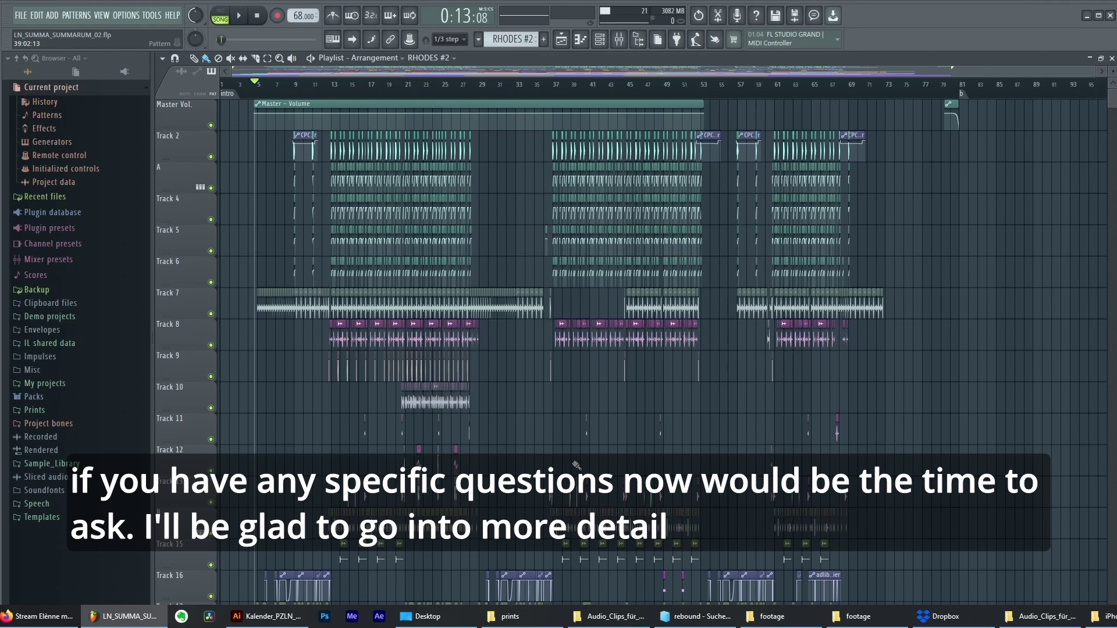
scroll(576, 465, down, 10)
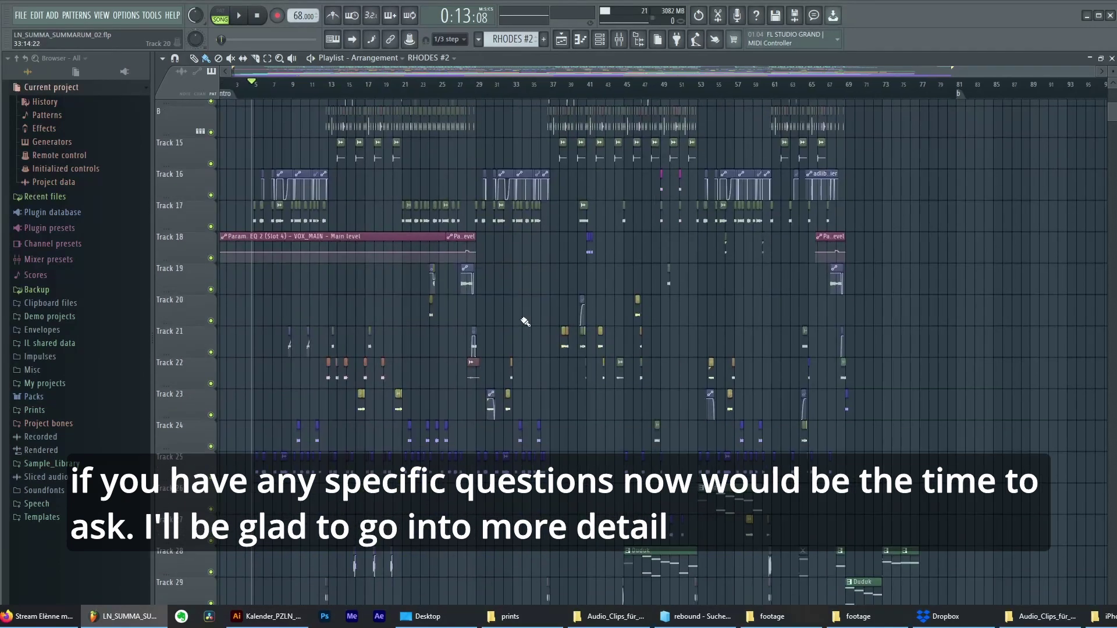
scroll(502, 369, down, 1)
scroll(555, 368, up, 4)
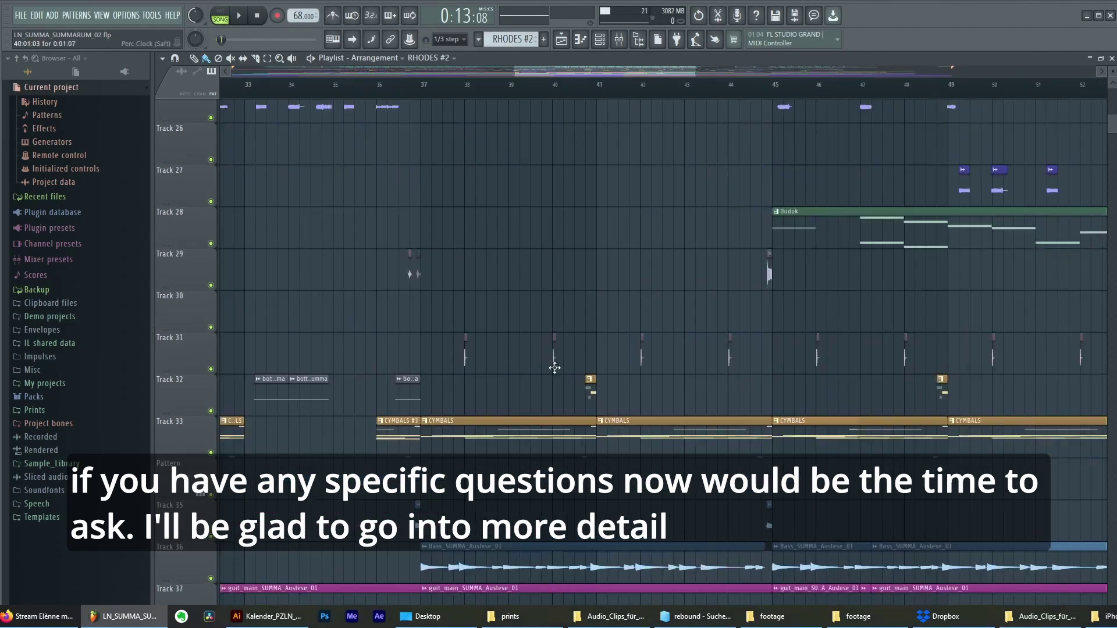
scroll(555, 368, down, 5)
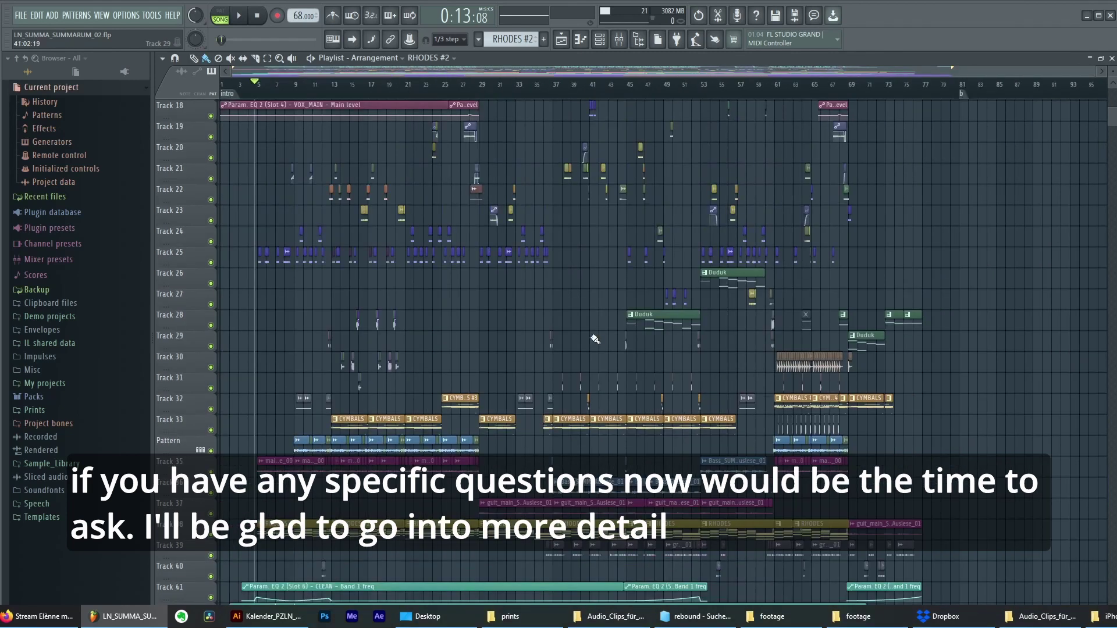
scroll(541, 443, up, 5)
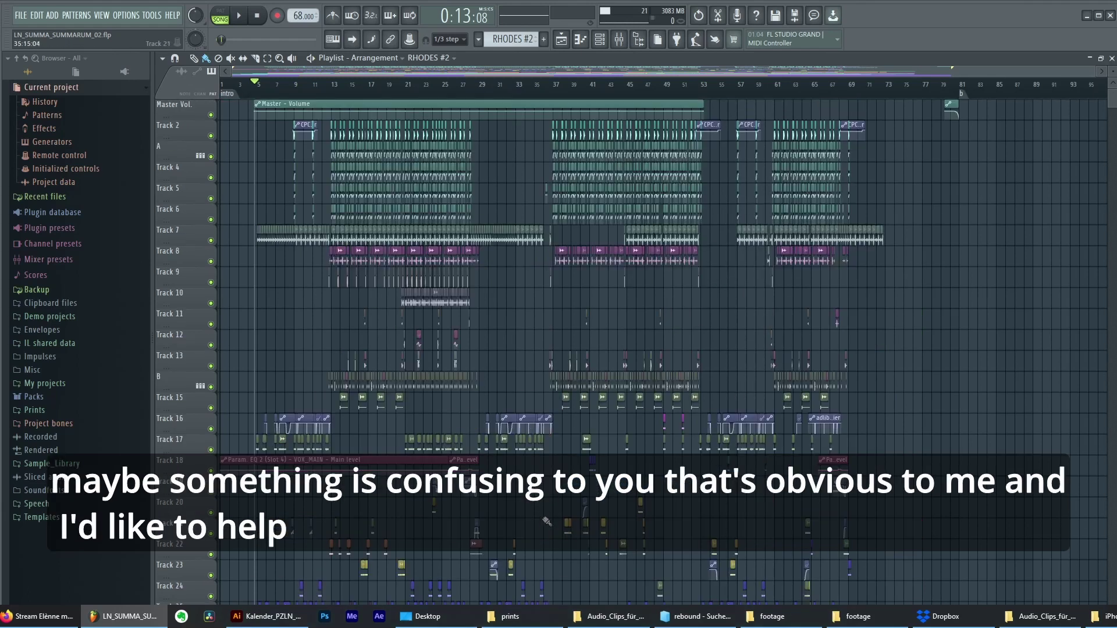
scroll(541, 437, down, 3)
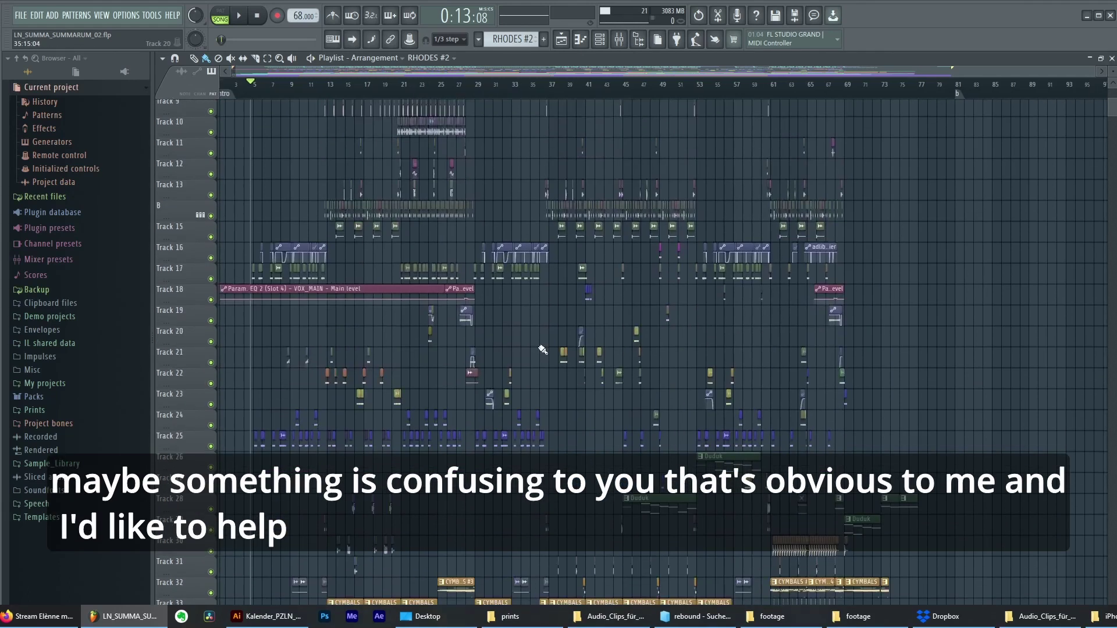
Play the song briefly from about bar 30, showing and hiding the channel rack, and stop playback.
click(490, 84)
key(space)
key(F6)
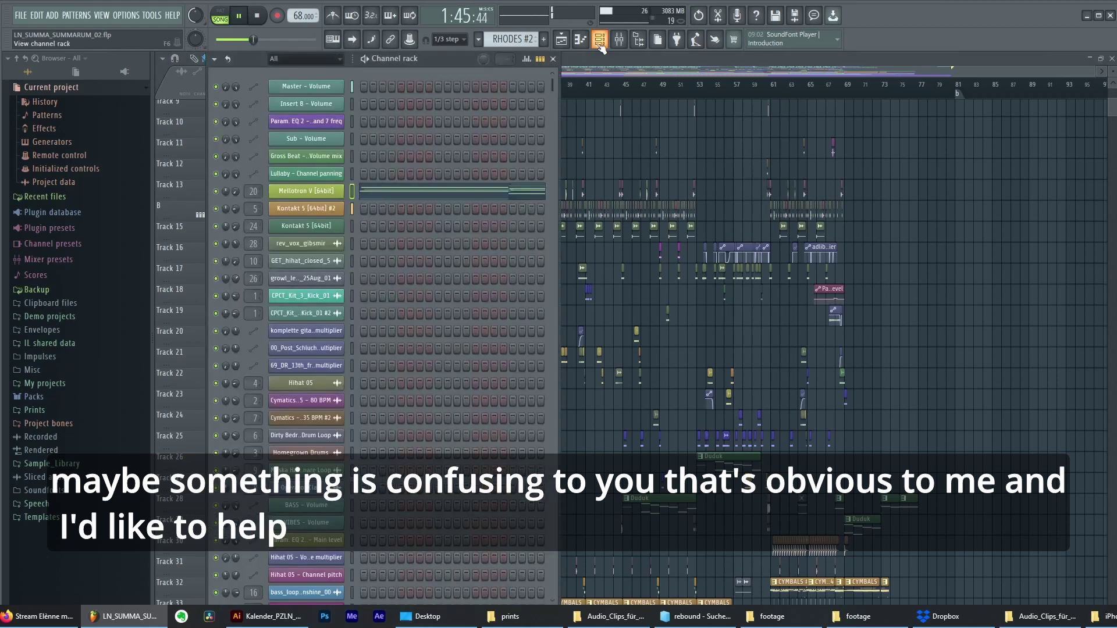
key(F6)
key(space)
Examine the green EQ Band 1 freq high-pass automation clips on Tracks 41 to 44, and place the playhead near bar 13.
scroll(387, 261, down, 9)
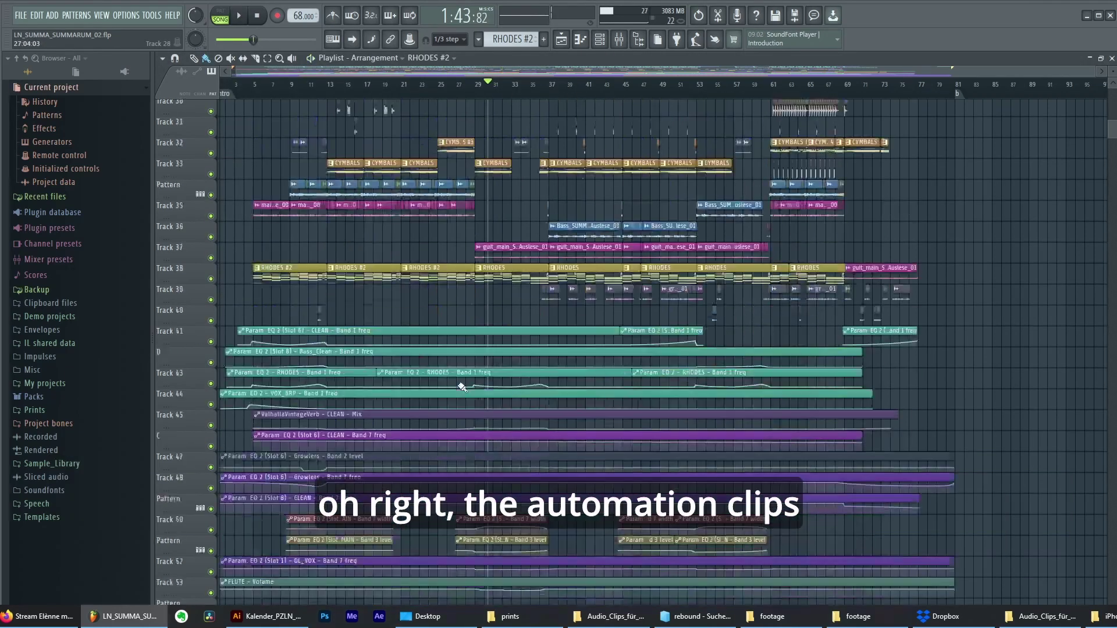
scroll(387, 261, up, 3)
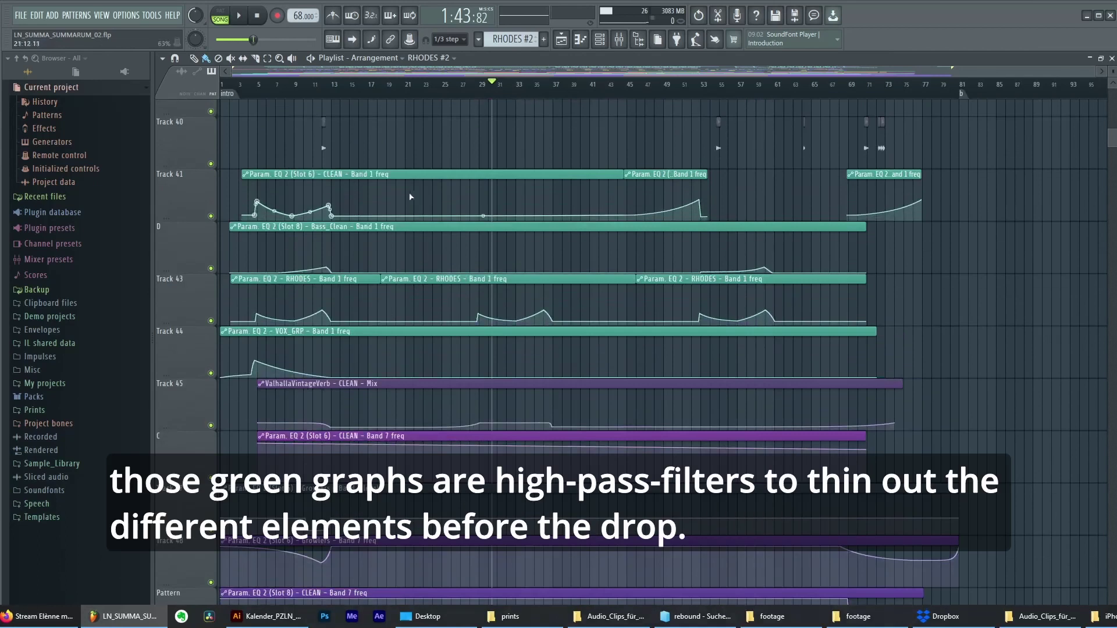
drag(403, 170, 474, 303)
click(611, 368)
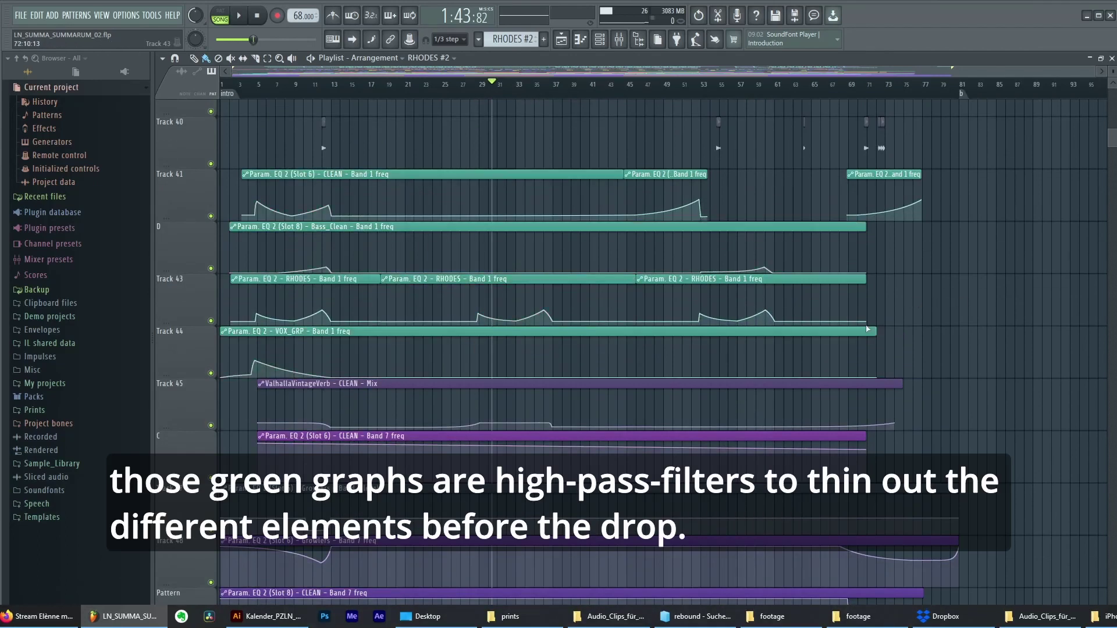
scroll(459, 344, up, 3)
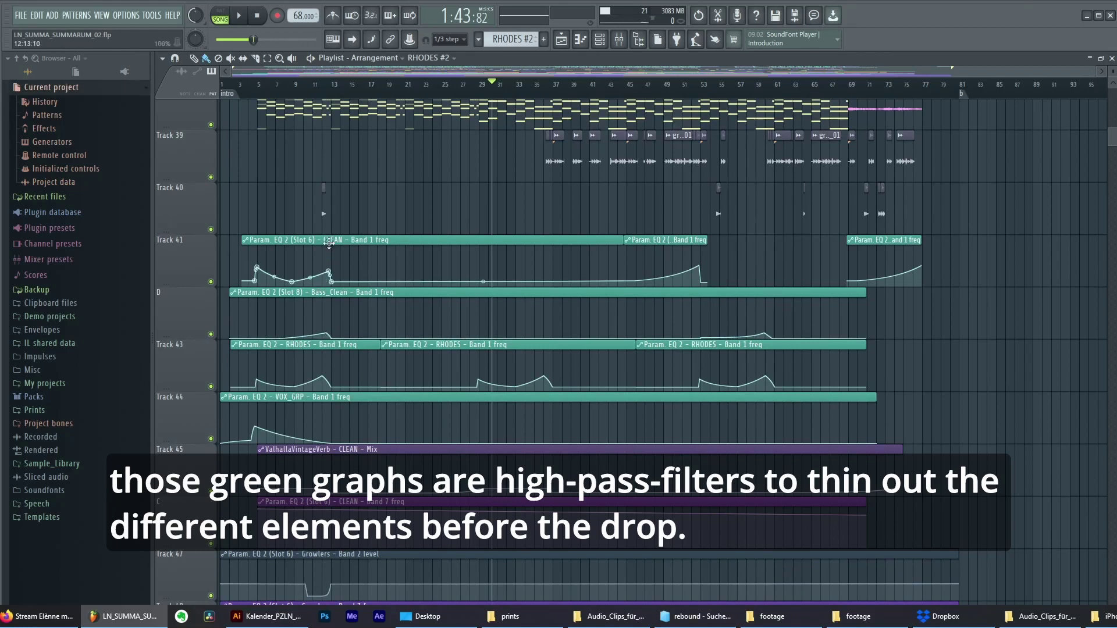
drag(359, 241, 365, 320)
click(349, 314)
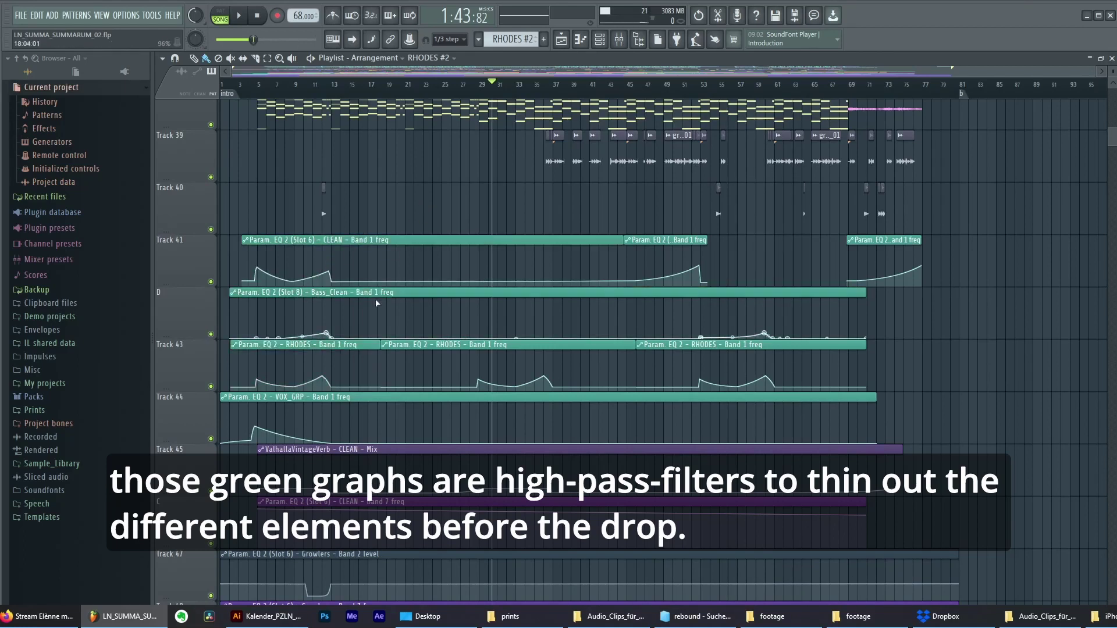
click(320, 91)
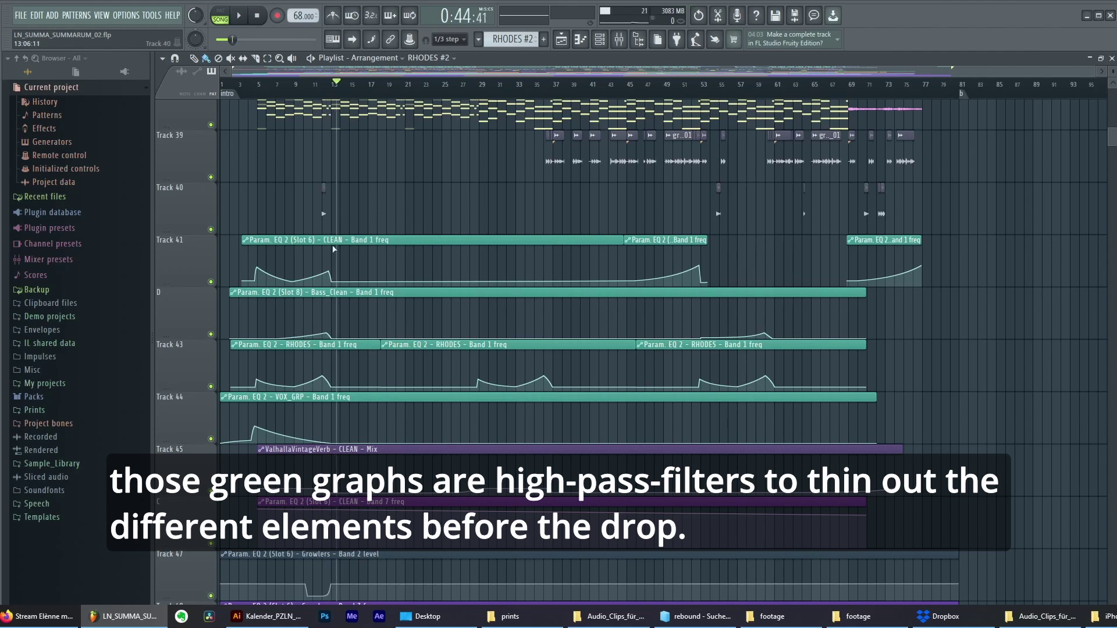
Inspect the ValhallaVintageVerb CLEAN Mix automation curve on Track 45, selecting the clip and clearing the selection.
scroll(317, 378, down, 2)
scroll(556, 401, up, 3)
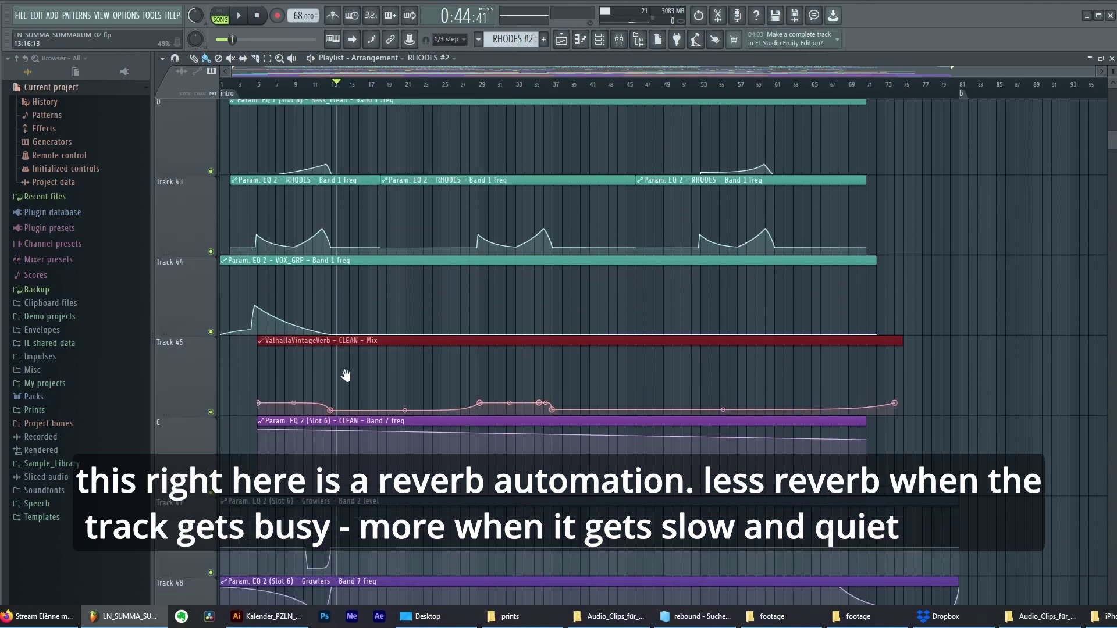
scroll(640, 390, down, 2)
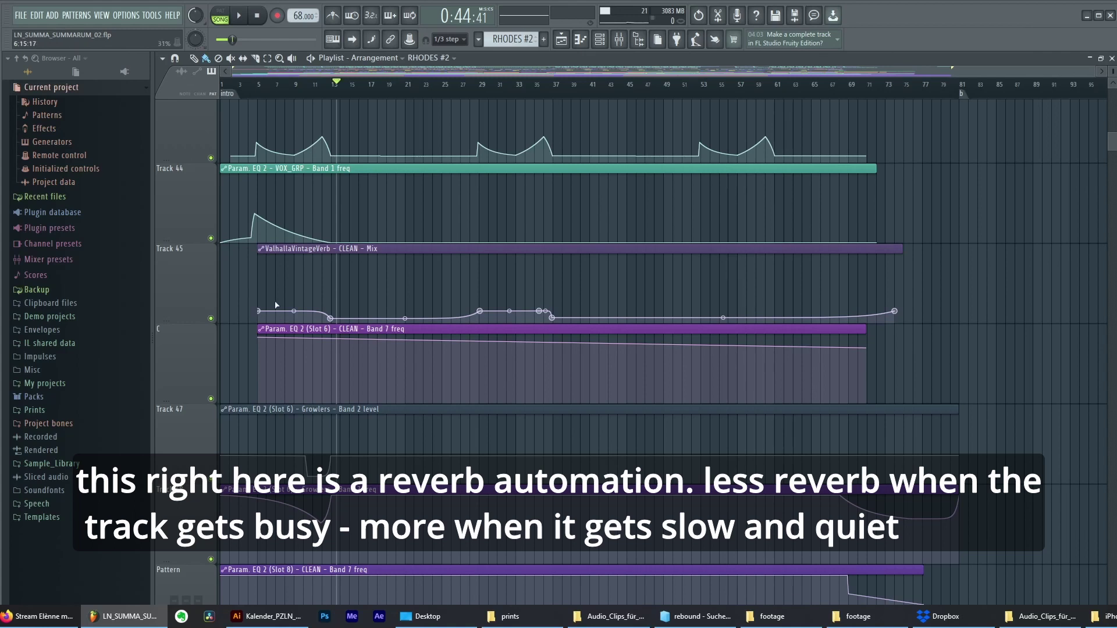
drag(274, 311, 315, 312)
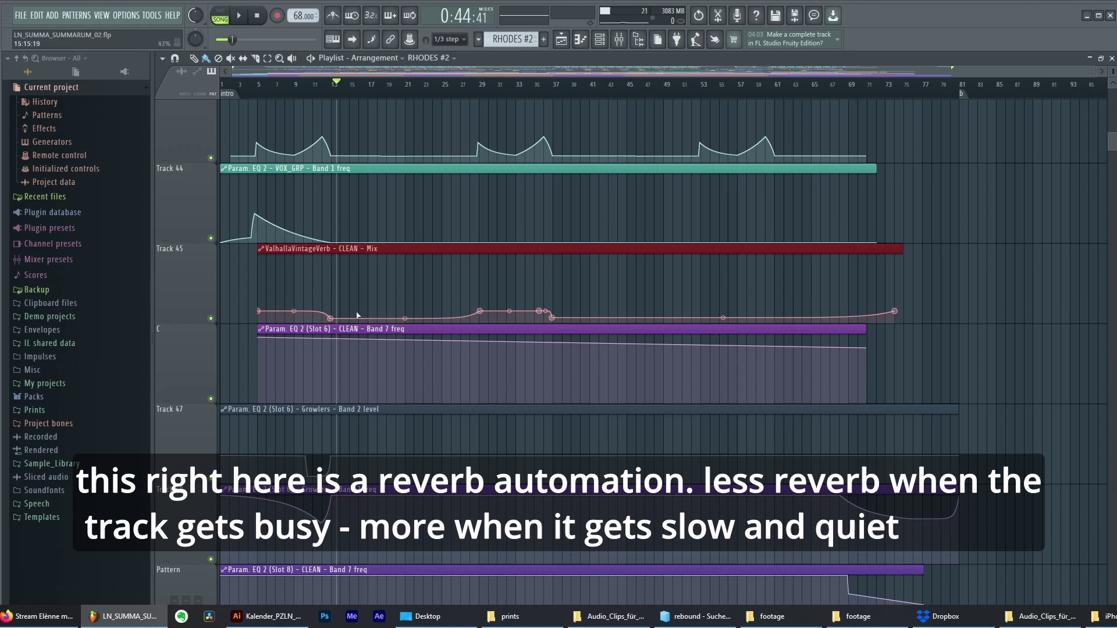
click(251, 356)
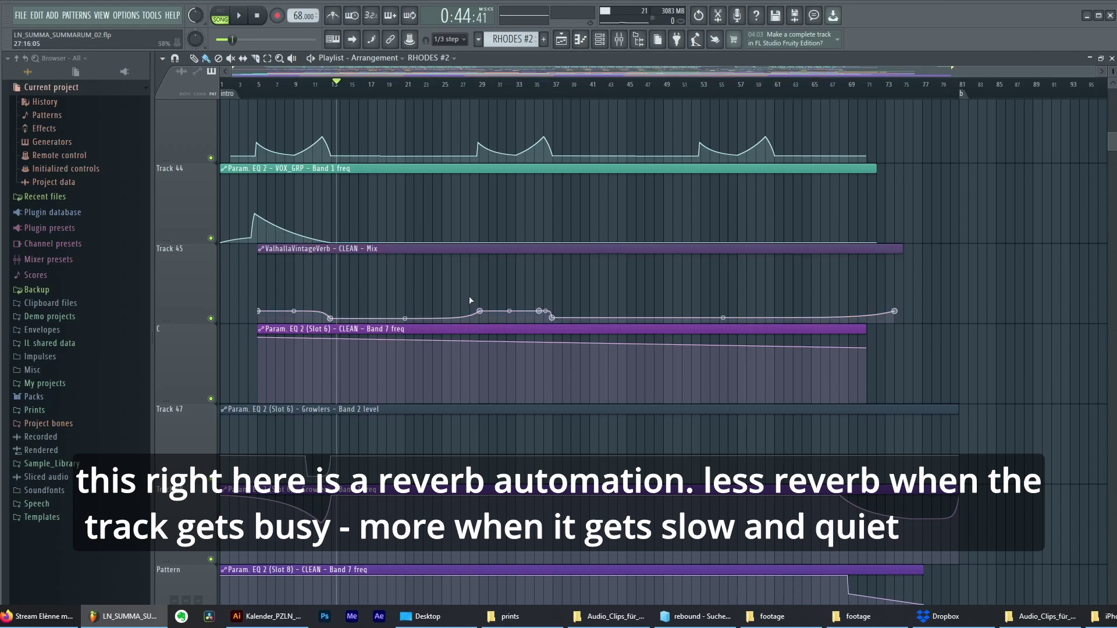
Examine the purple Band 7 freq low-pass automation clips for CLEAN and Growlers.
scroll(460, 315, up, 3)
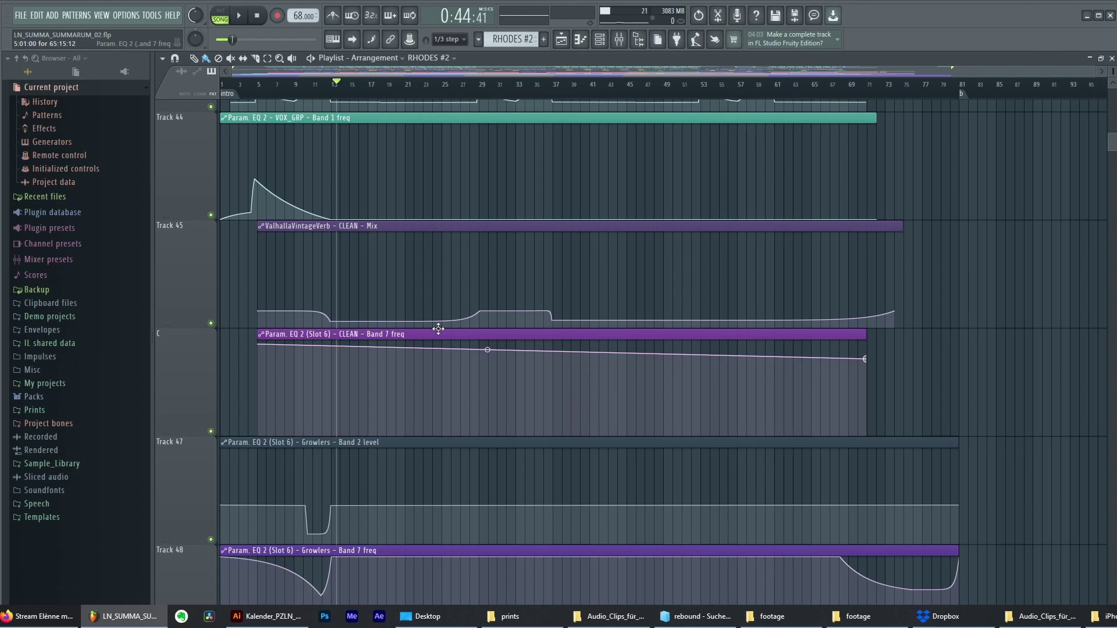
scroll(399, 460, down, 2)
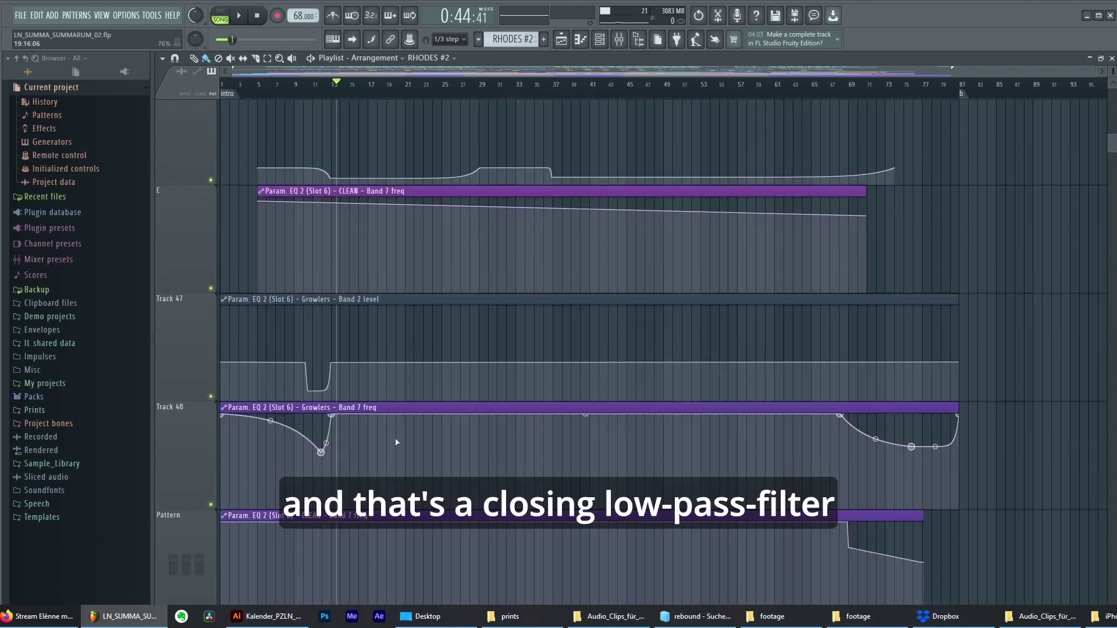
scroll(396, 442, down, 2)
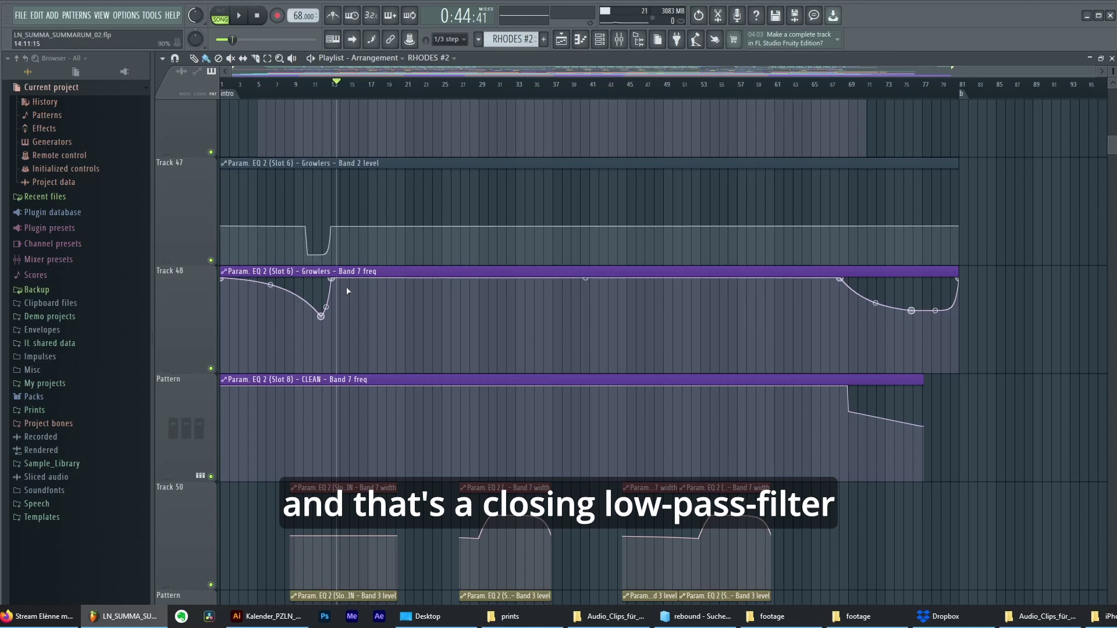
scroll(347, 335, down, 4)
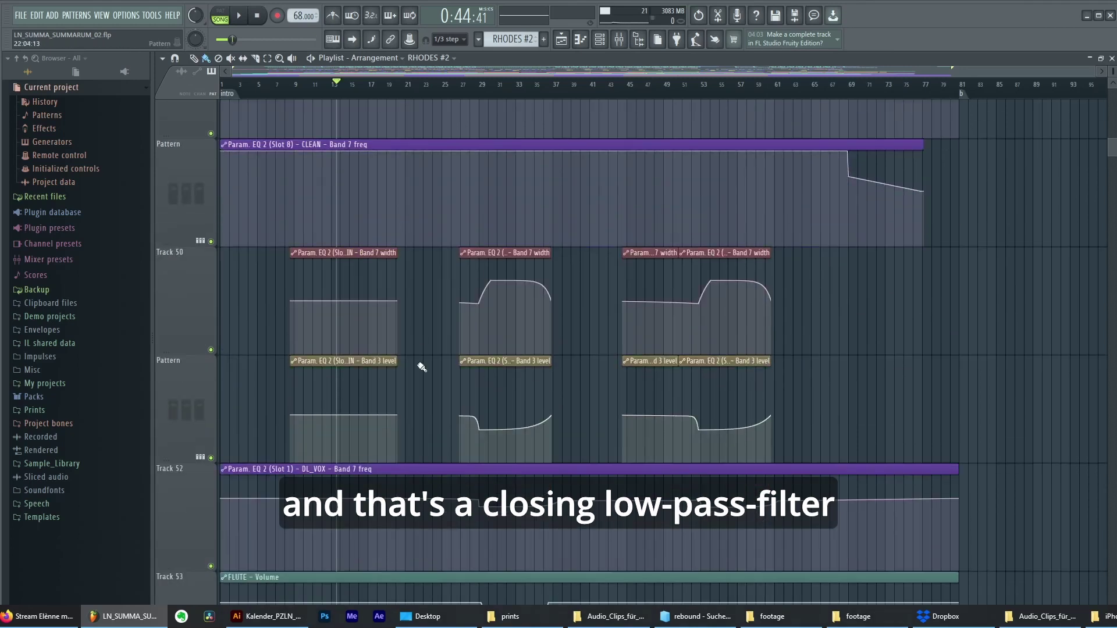
Look at the VOX_MAIN Band 7 width and Band 3 level automation clips on Track 50 and the track below.
scroll(421, 379, up, 4)
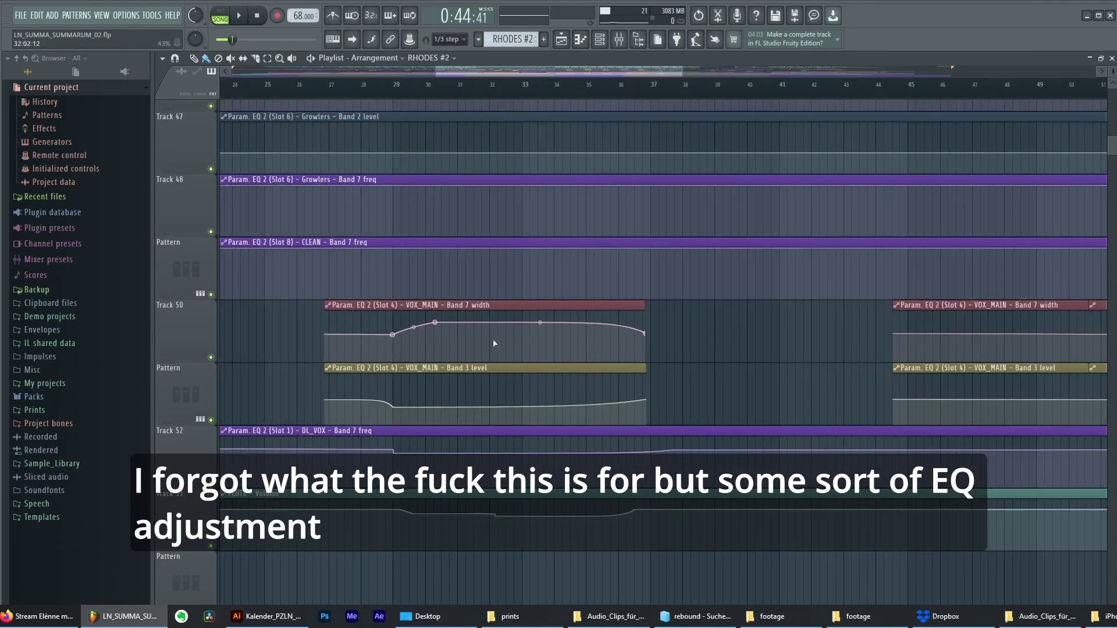
scroll(488, 398, down, 4)
scroll(523, 291, down, 3)
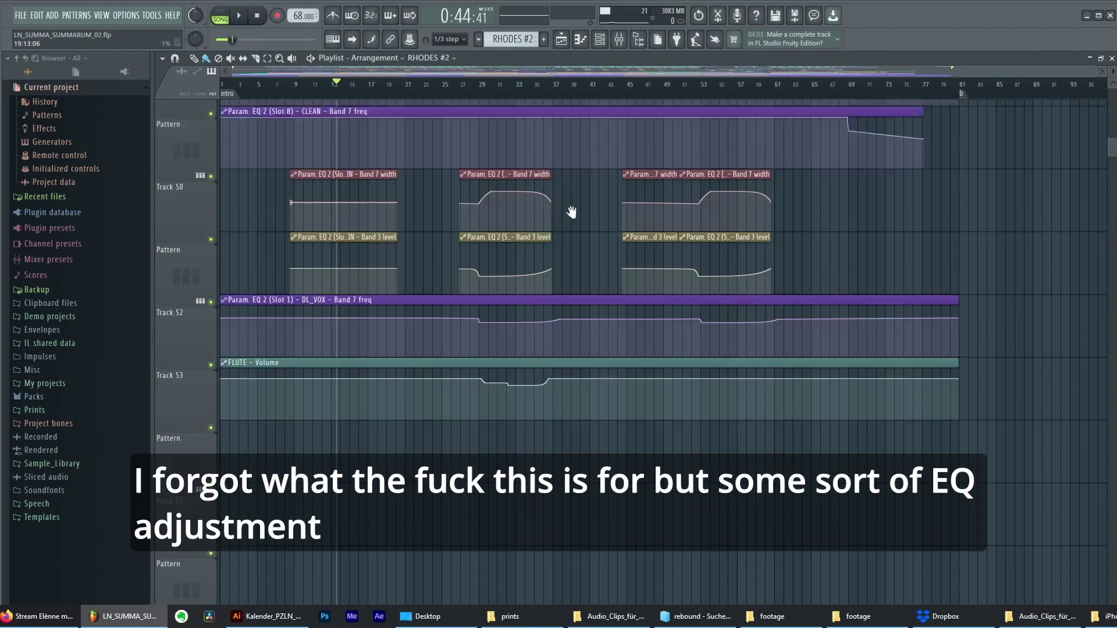
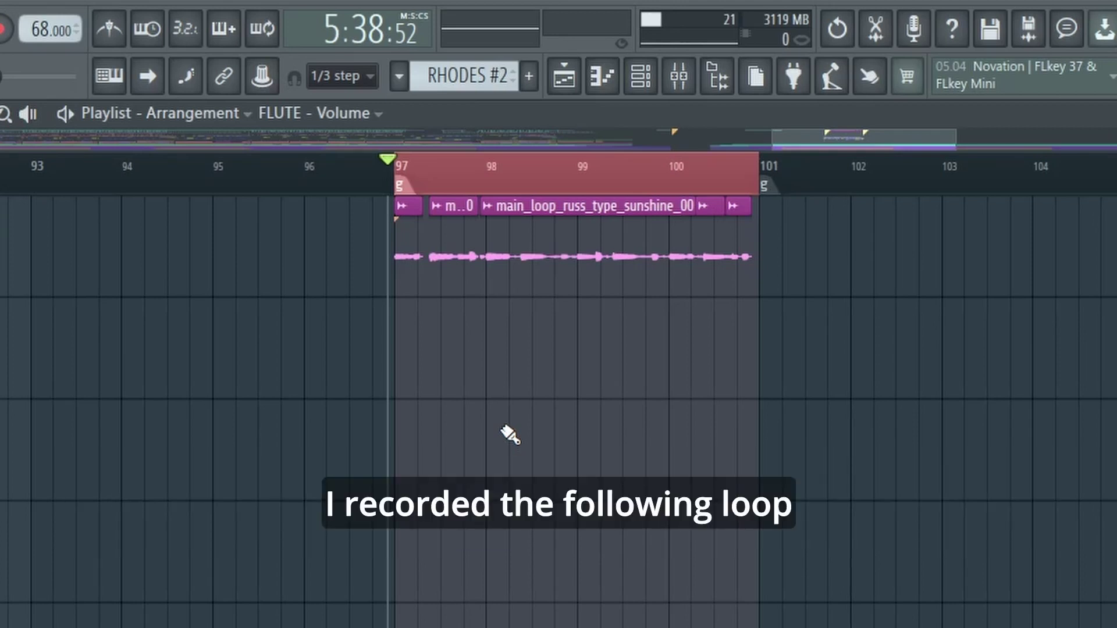
Play the recorded main_loop_russ_type_sunshine_00 loop from bar 97 to bar 101 and stop playback.
key(space)
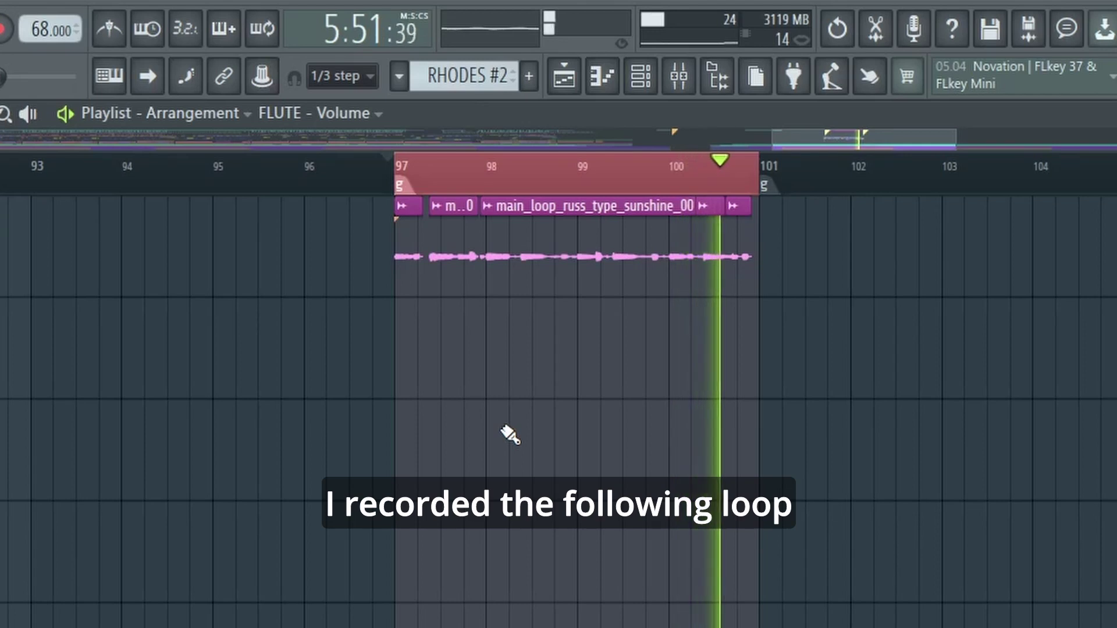
key(space)
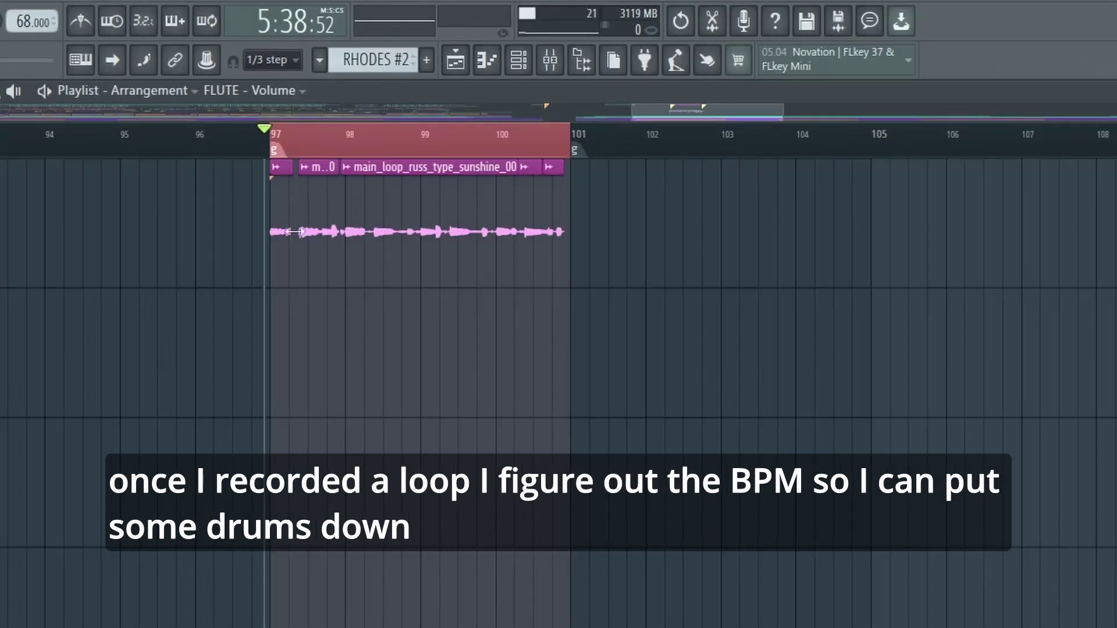
Delete the main_loop_russ_type_sunshine_00 clips between bars 97 and 101, undo that once, and delete them again.
ctrl+scroll(372, 237, up, 4)
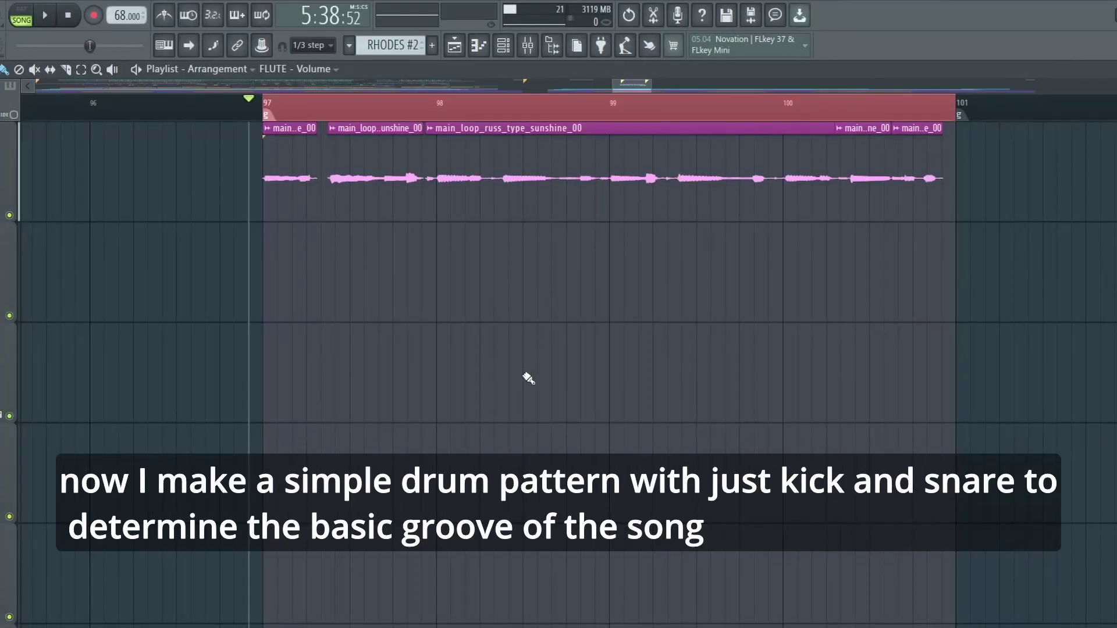
key(Delete)
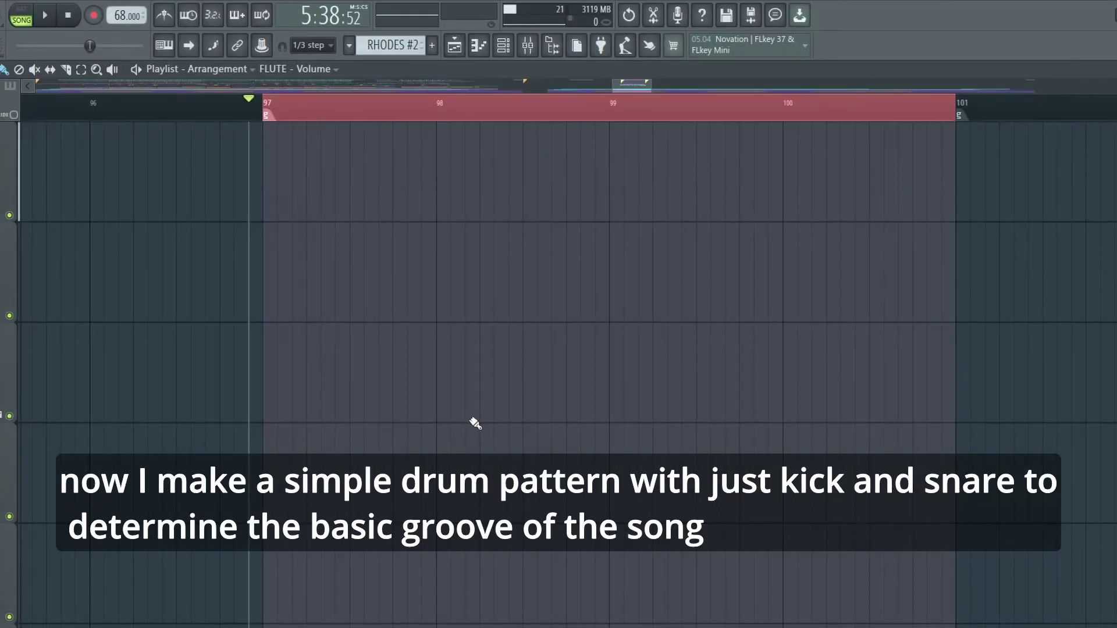
key(ctrl+z)
key(Delete)
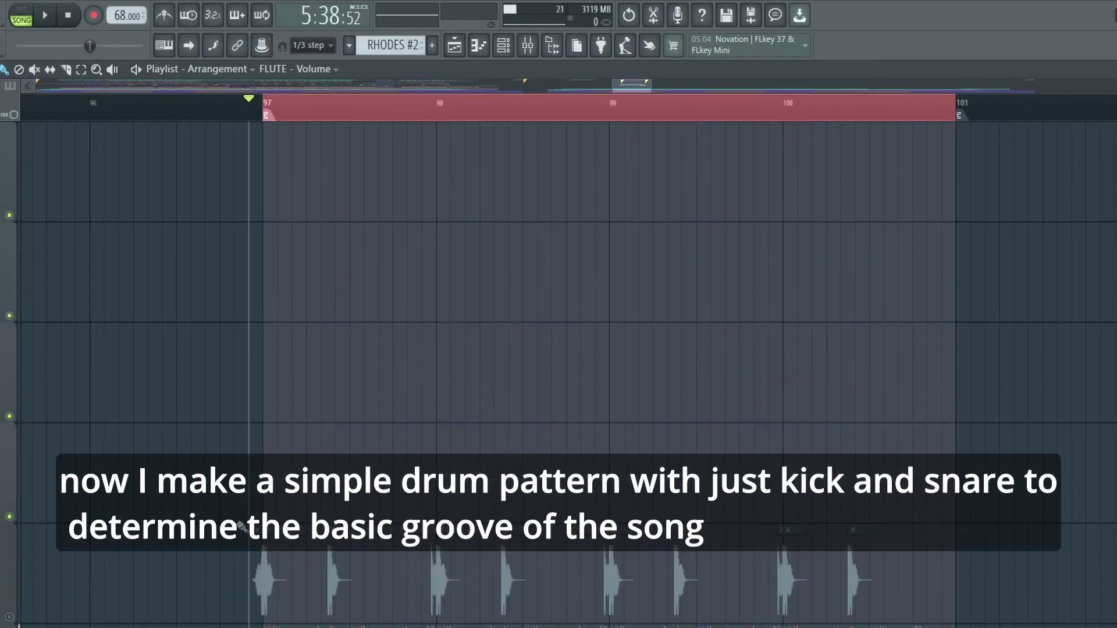
Unmute the kick, Homegrown and Cymatics drum clips between bars 97 and 101 and move them directly below the main loop.
scroll(14, 553, down, 3)
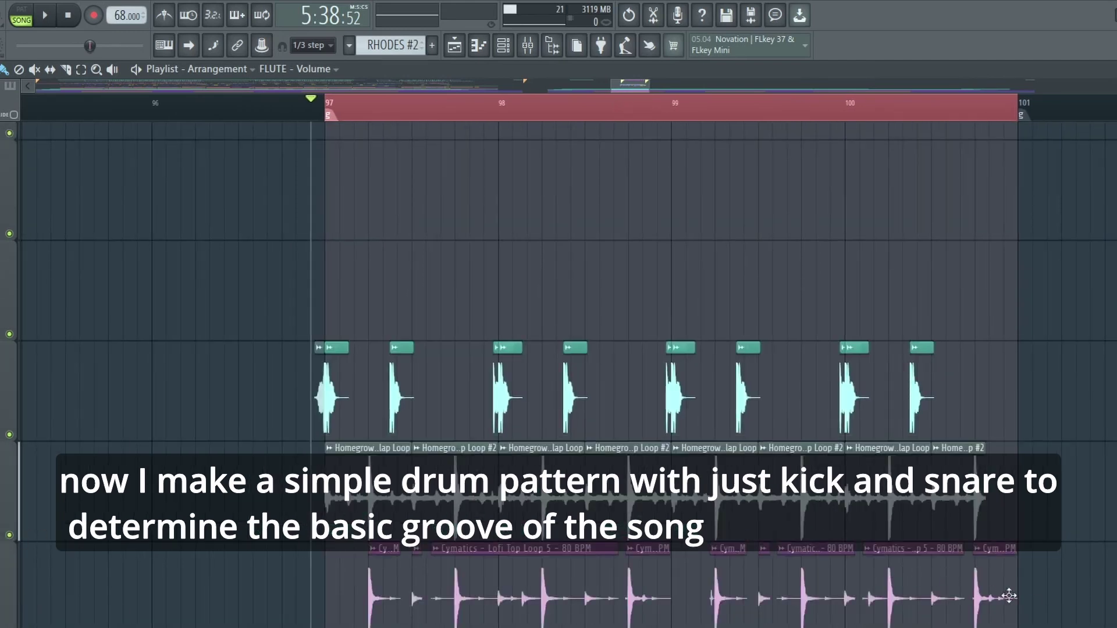
drag(1010, 596, 314, 410)
scroll(314, 410, up, 3)
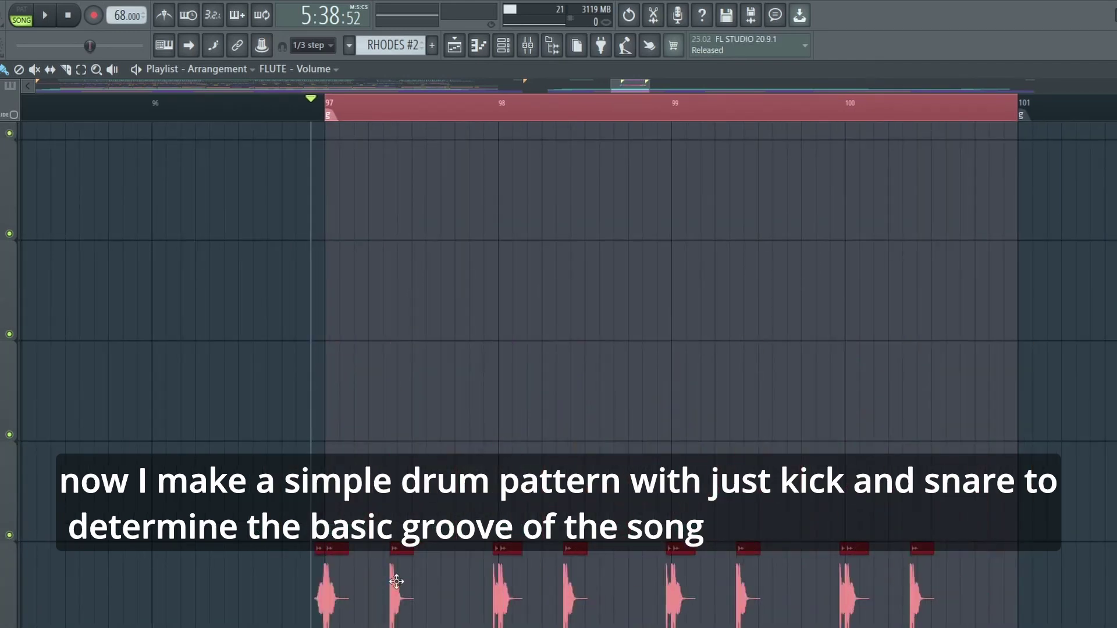
scroll(399, 585, down, 7)
scroll(569, 227, down, 2)
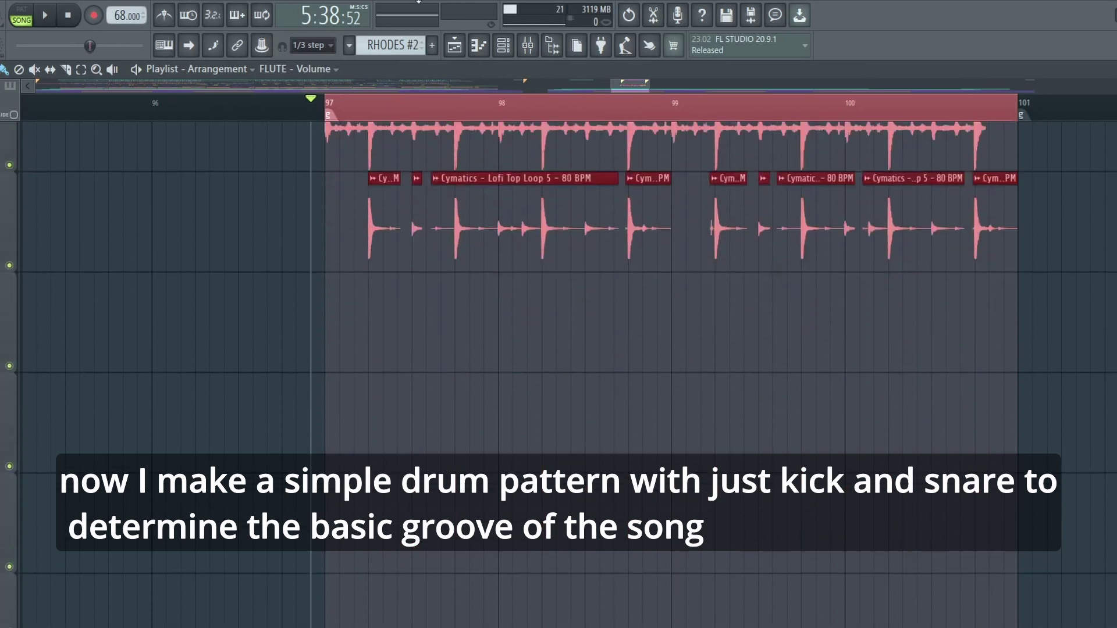
scroll(569, 227, up, 3)
scroll(569, 261, down, 1)
scroll(569, 262, up, 3)
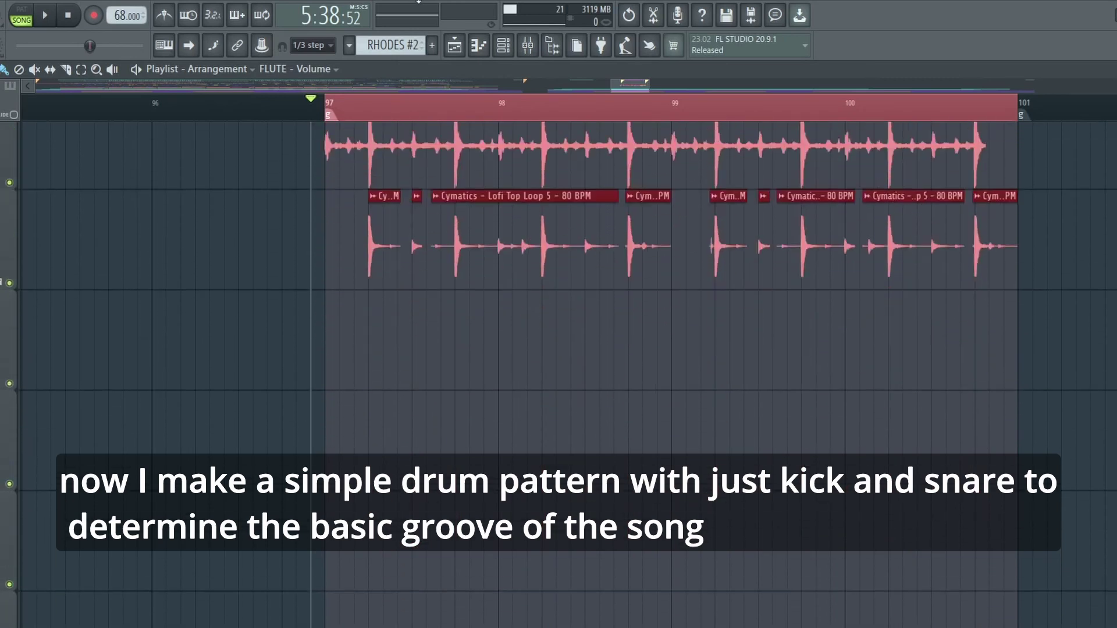
drag(404, 231, 404, 331)
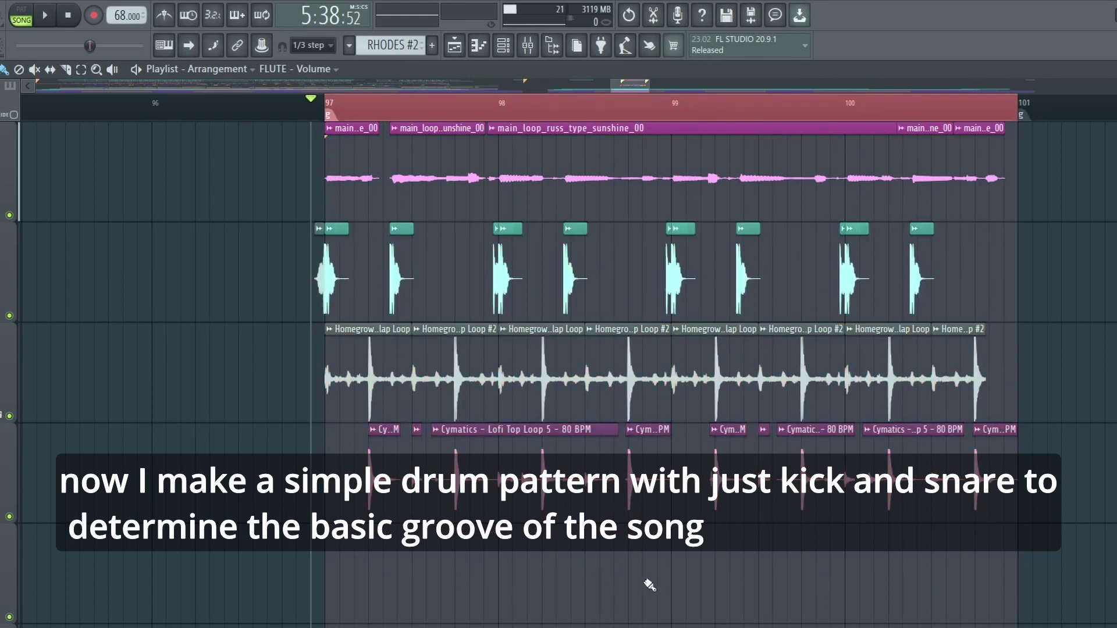
Play the main loop with the drum clips from bar 97 to bar 101, stop playback, and highlight the drum clips briefly.
key(space)
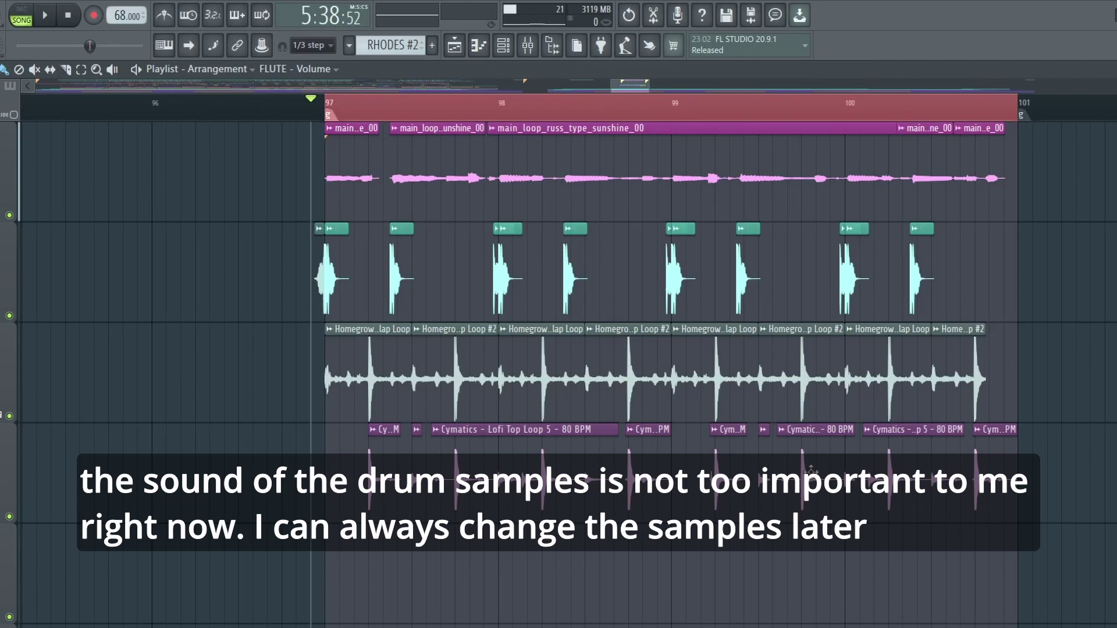
scroll(408, 349, right, 3)
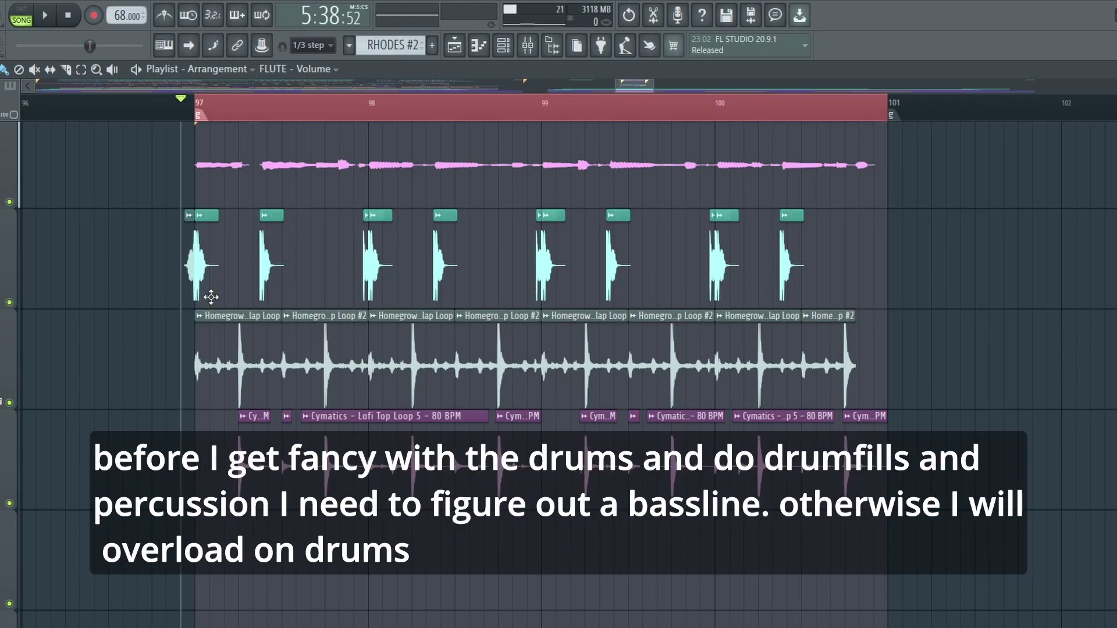
scroll(211, 298, up, 1)
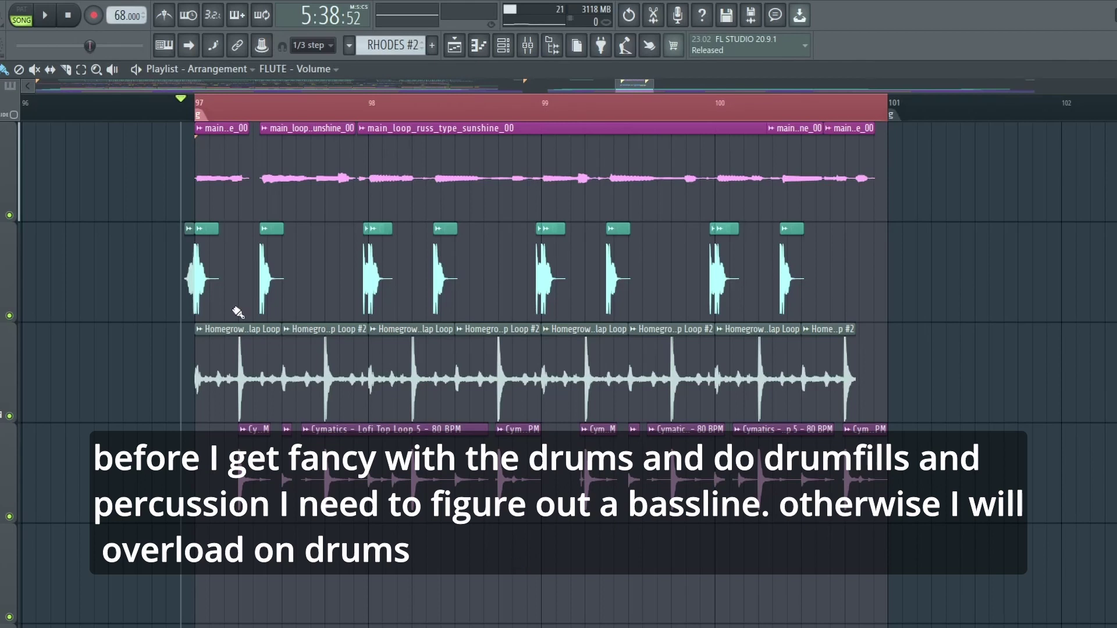
key(space)
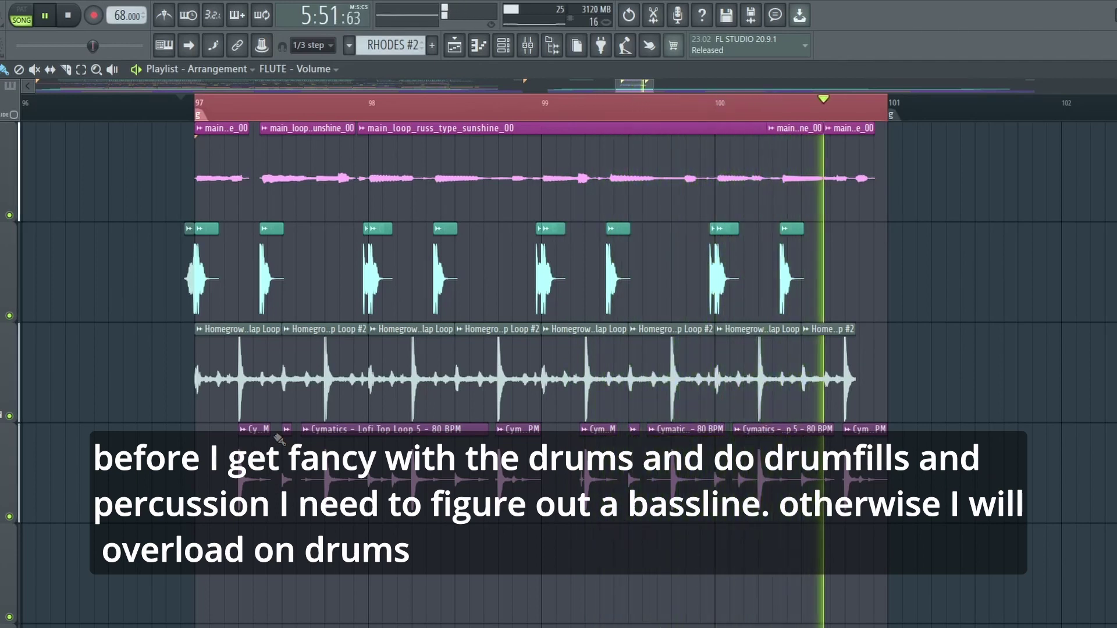
key(space)
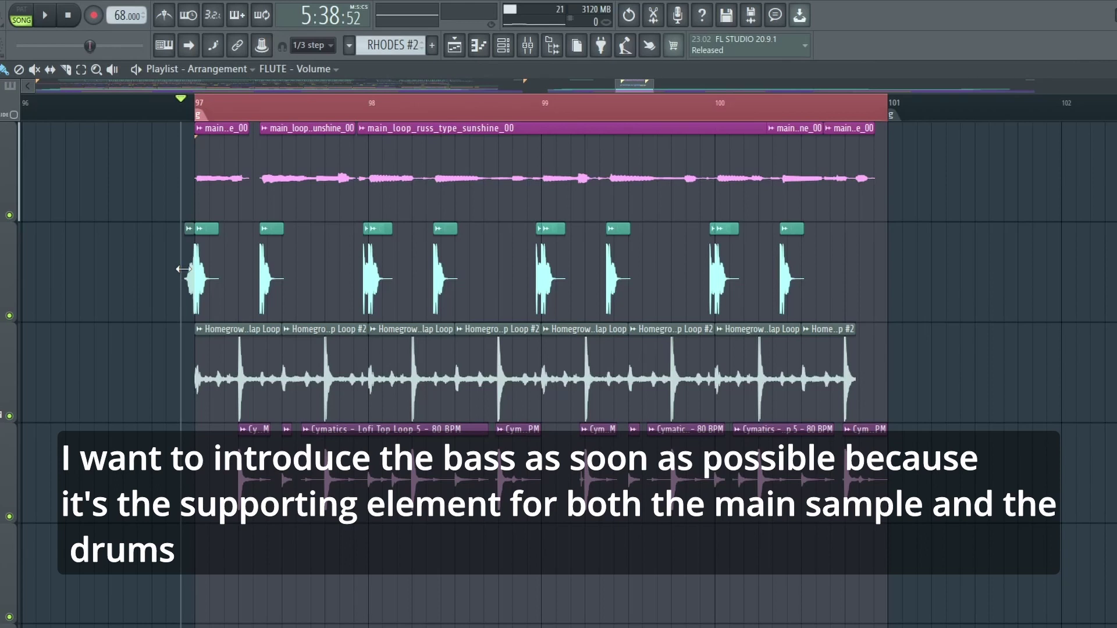
drag(184, 222, 918, 399)
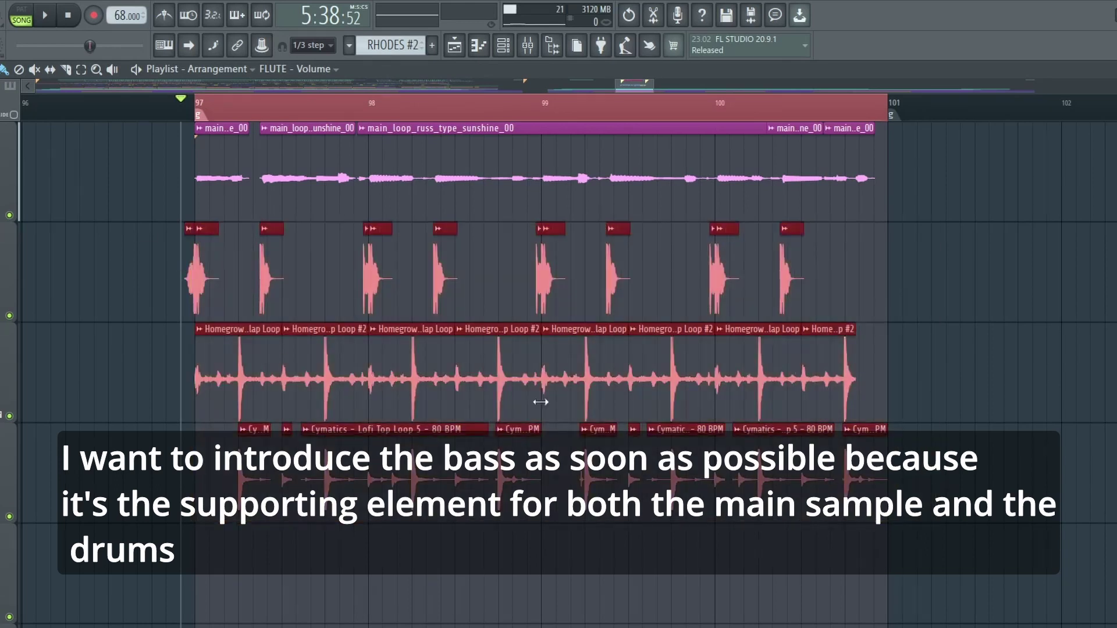
click(515, 614)
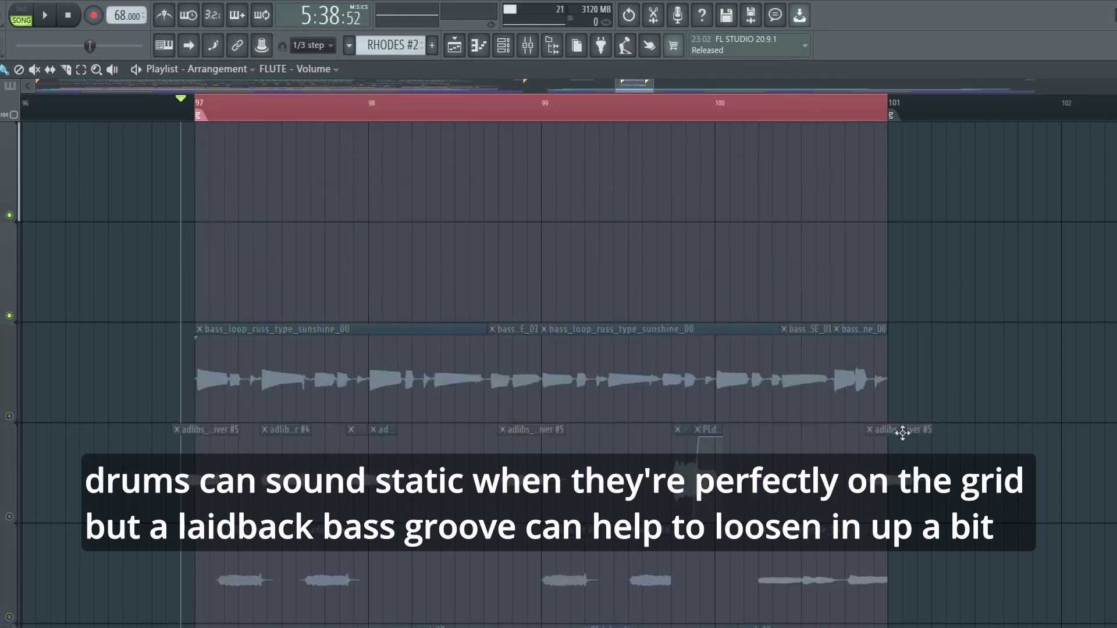
Unmute the bass_loop_russ_type_sunshine_00 line with its bass inserts, move it directly below the drums, and play the loop with it.
drag(967, 378, 319, 379)
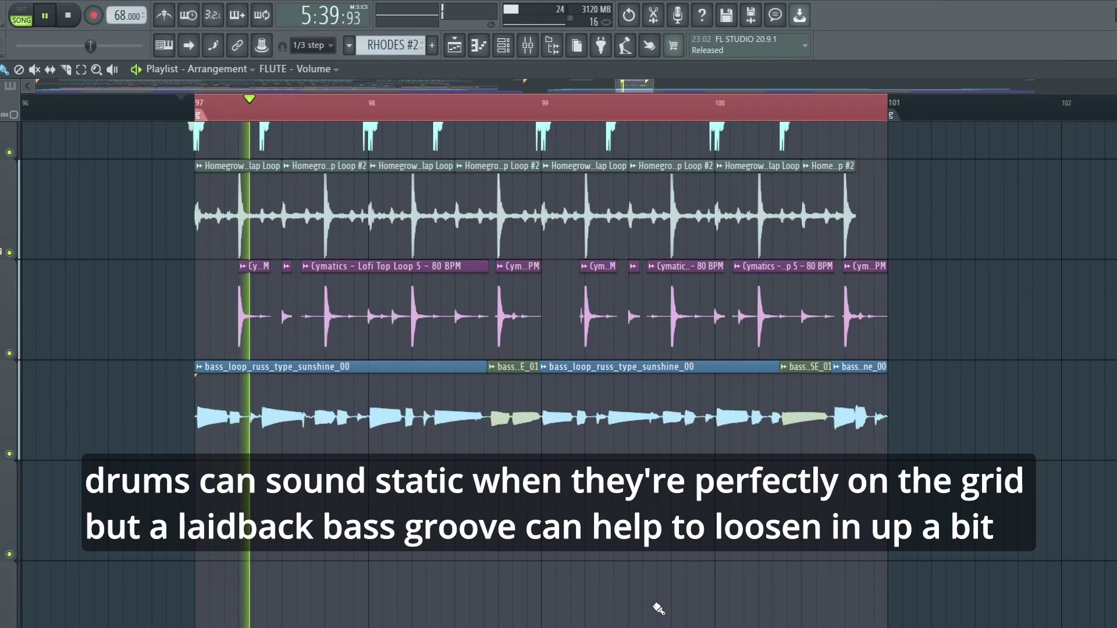
scroll(658, 609, up, 2)
scroll(658, 609, up, 2)
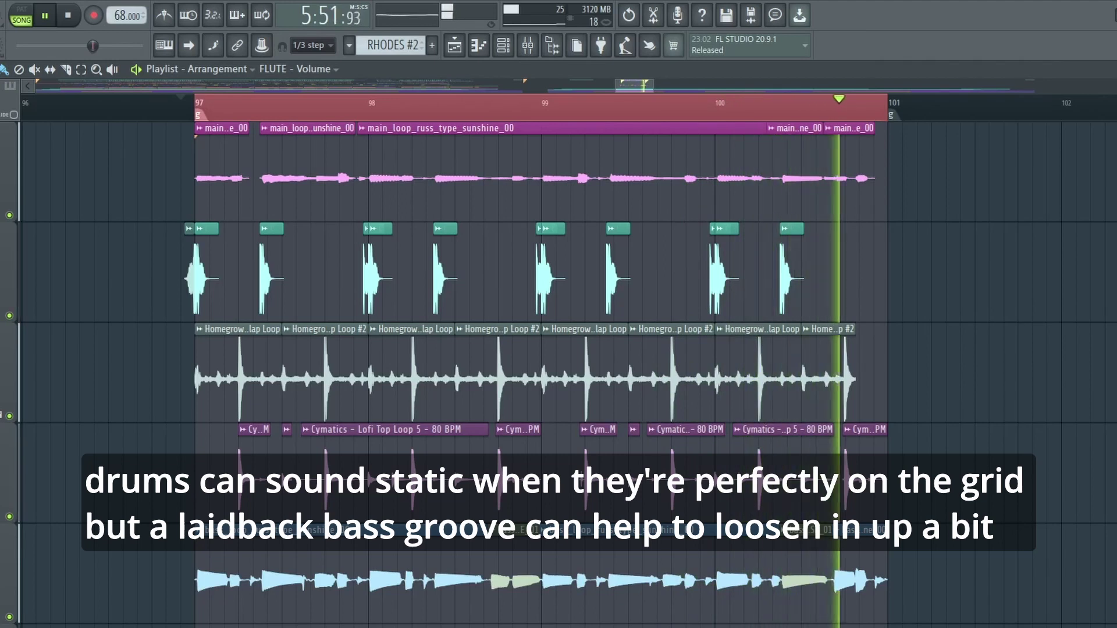
key(space)
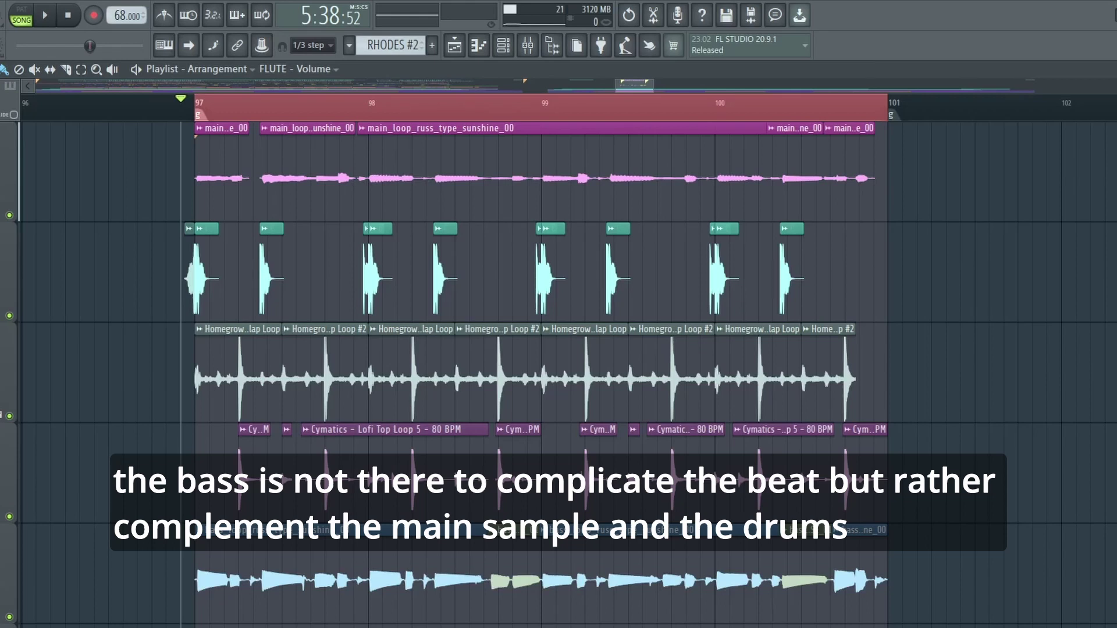
key(space)
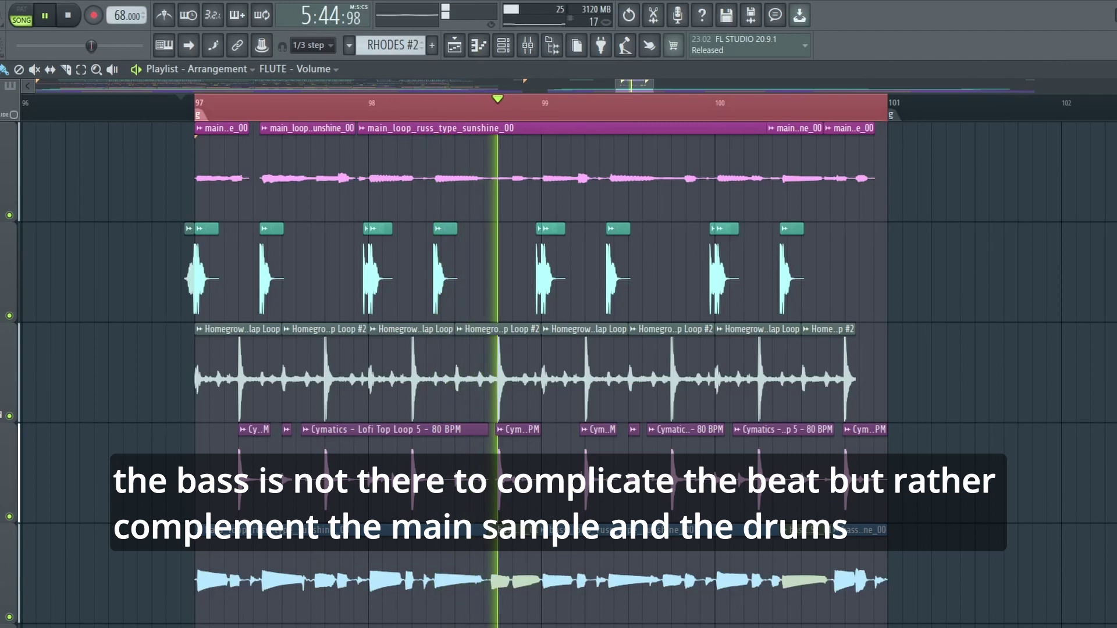
key(space)
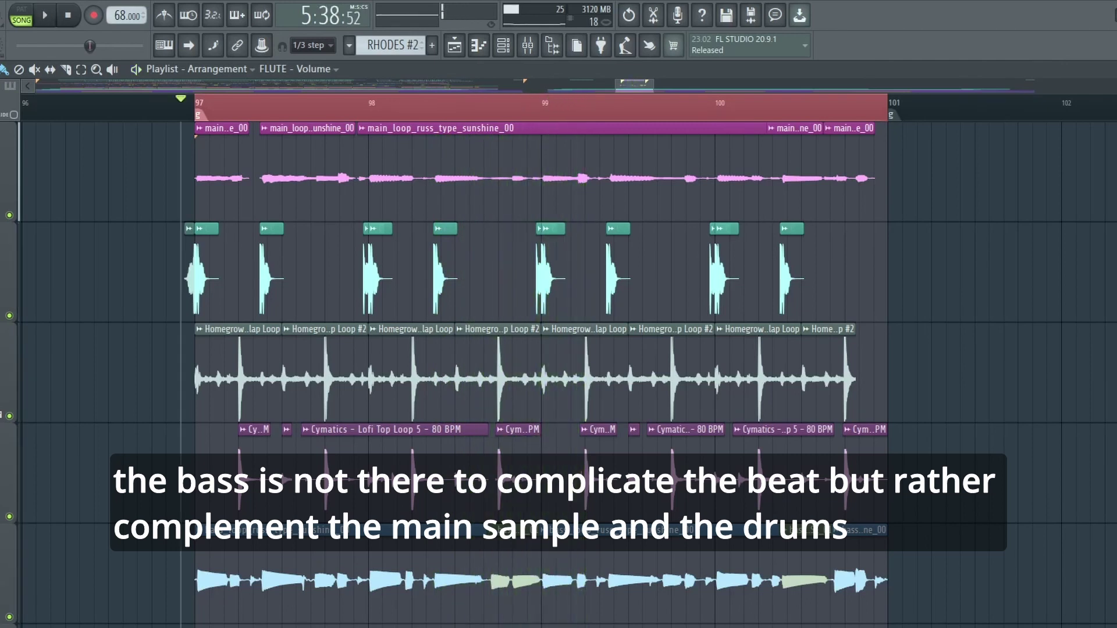
Unmute the chopped adlibs and flute_freestyle_05 clips between bars 97 and 101 and move them directly below the bass line.
scroll(639, 598, down, 5)
scroll(639, 598, up, 5)
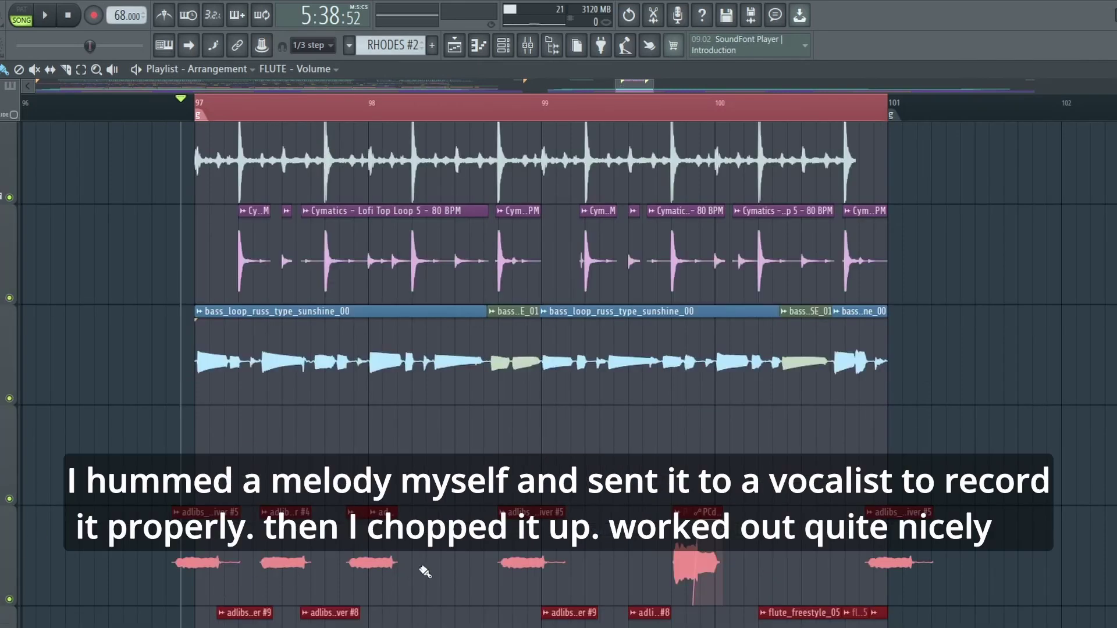
click(437, 565)
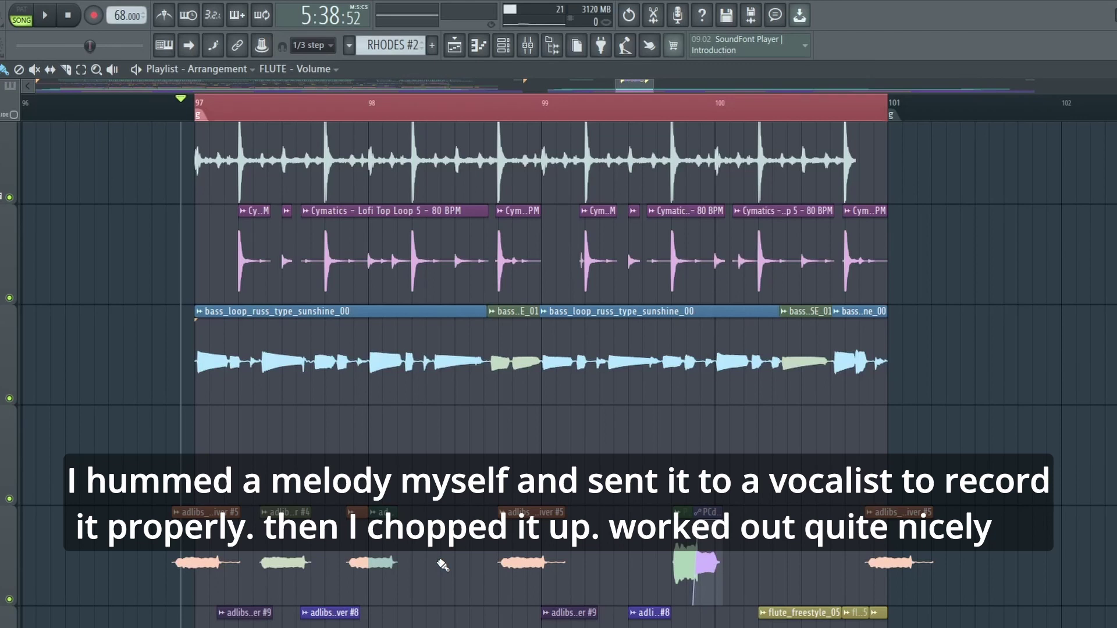
scroll(442, 564, down, 3)
drag(948, 599, 175, 304)
scroll(204, 544, up, 3)
scroll(198, 448, up, 1)
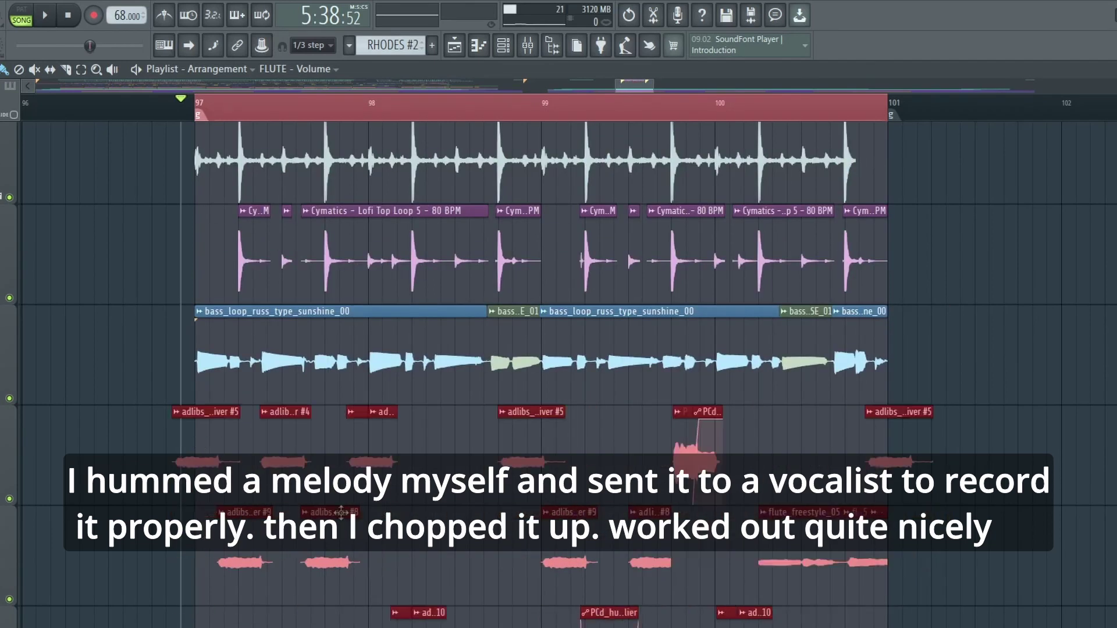
scroll(341, 512, up, 1)
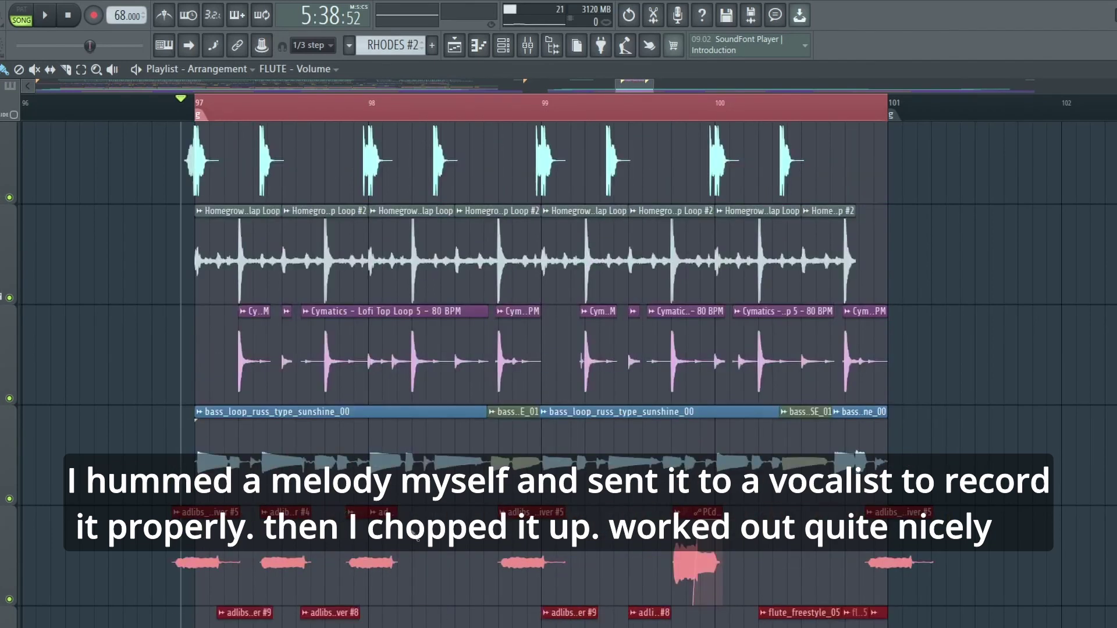
Play the loop with the added adlibs from just before bar 97 and stop playback.
click(167, 119)
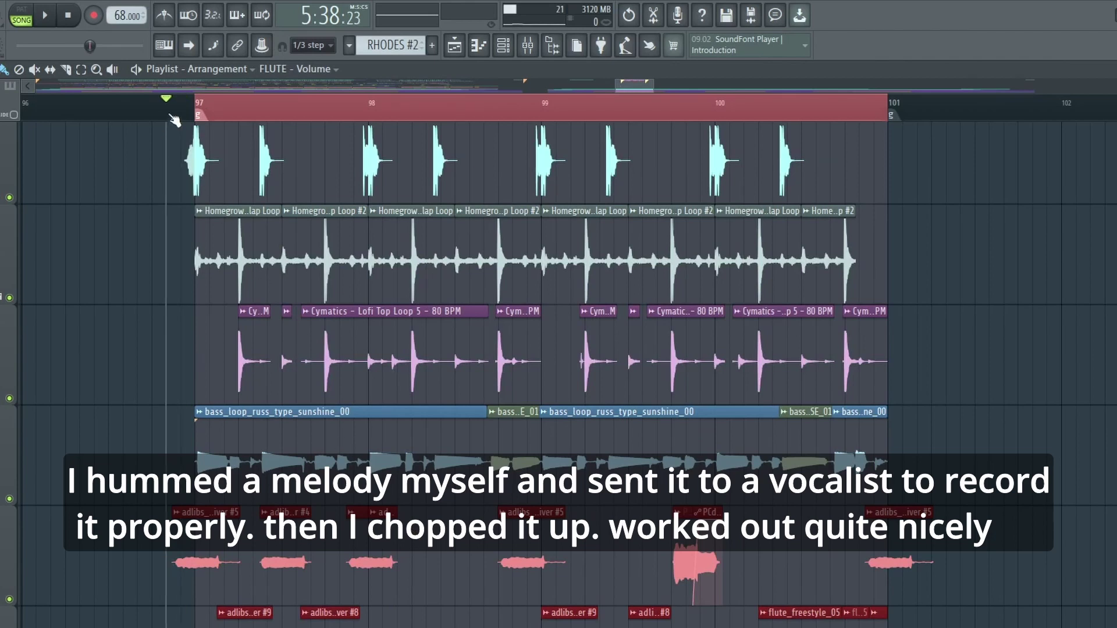
key(space)
scroll(454, 351, down, 2)
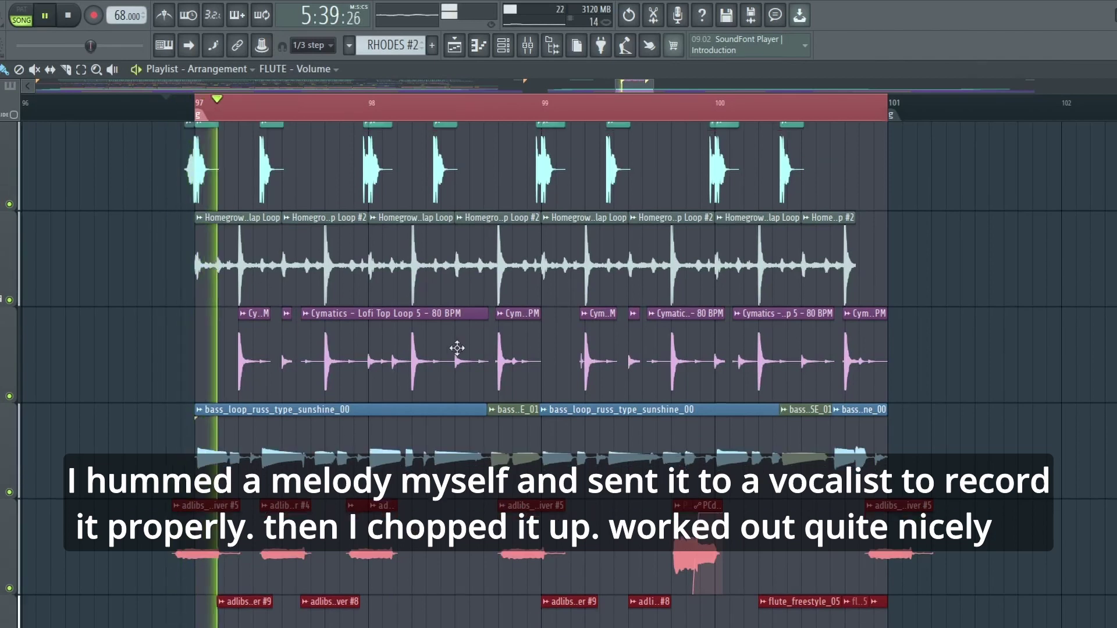
scroll(455, 351, down, 1)
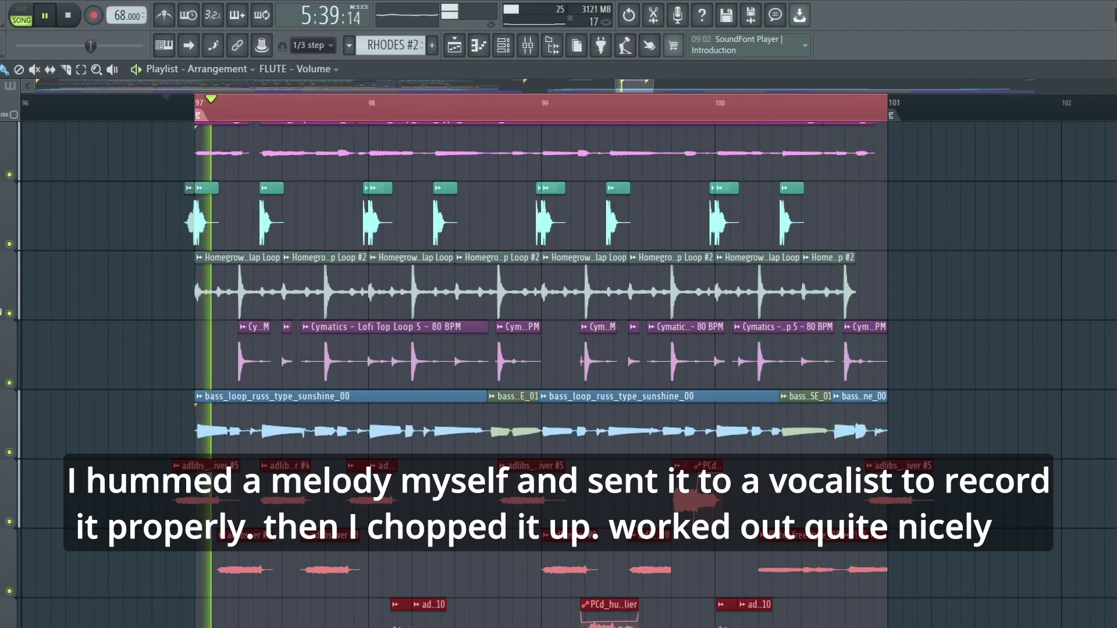
key(space)
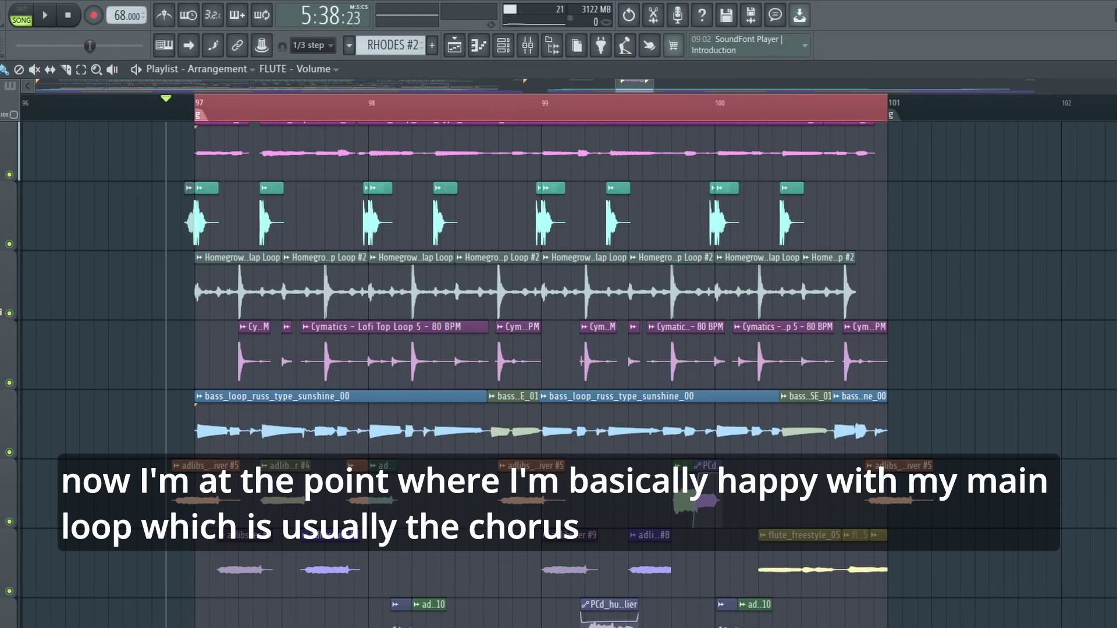
Clear the clip selection, play the complete chorus loop with all its layers, and stop playback.
scroll(931, 152, up, 1)
mouse_move(931, 152)
mouse_down()
mouse_move(175, 449)
mouse_move(1003, 451)
mouse_move(776, 621)
mouse_move(187, 547)
mouse_move(360, 623)
mouse_up()
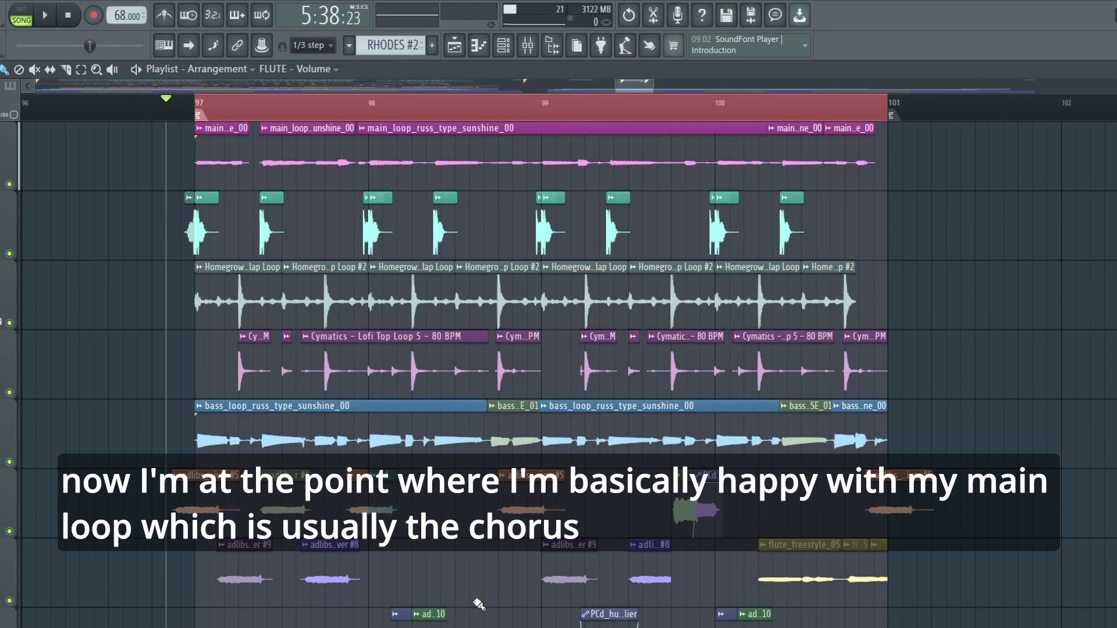
key(space)
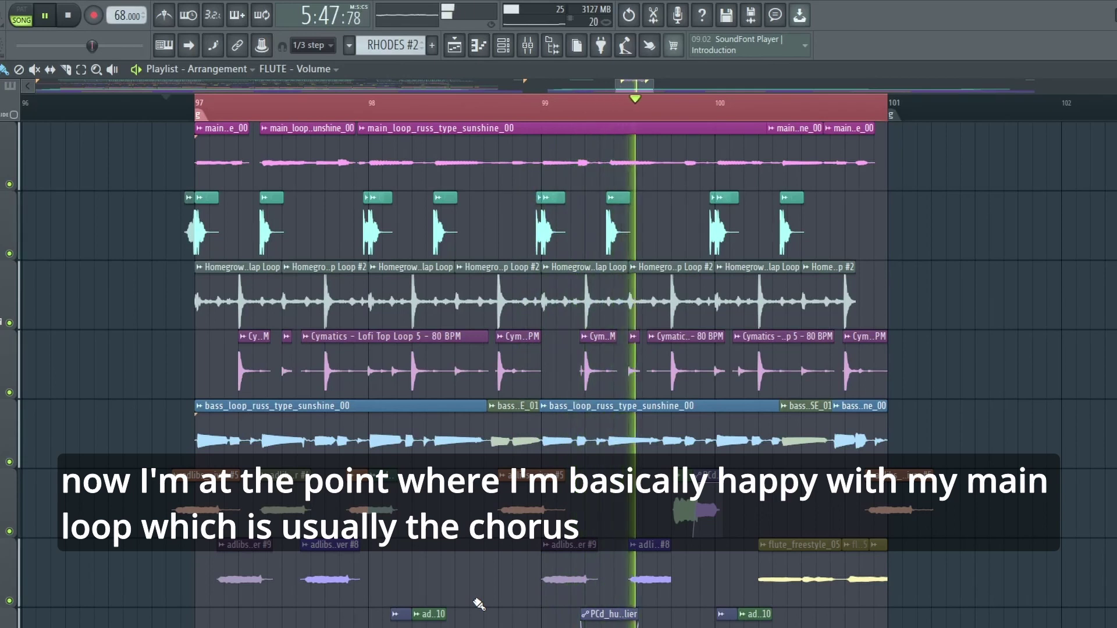
key(space)
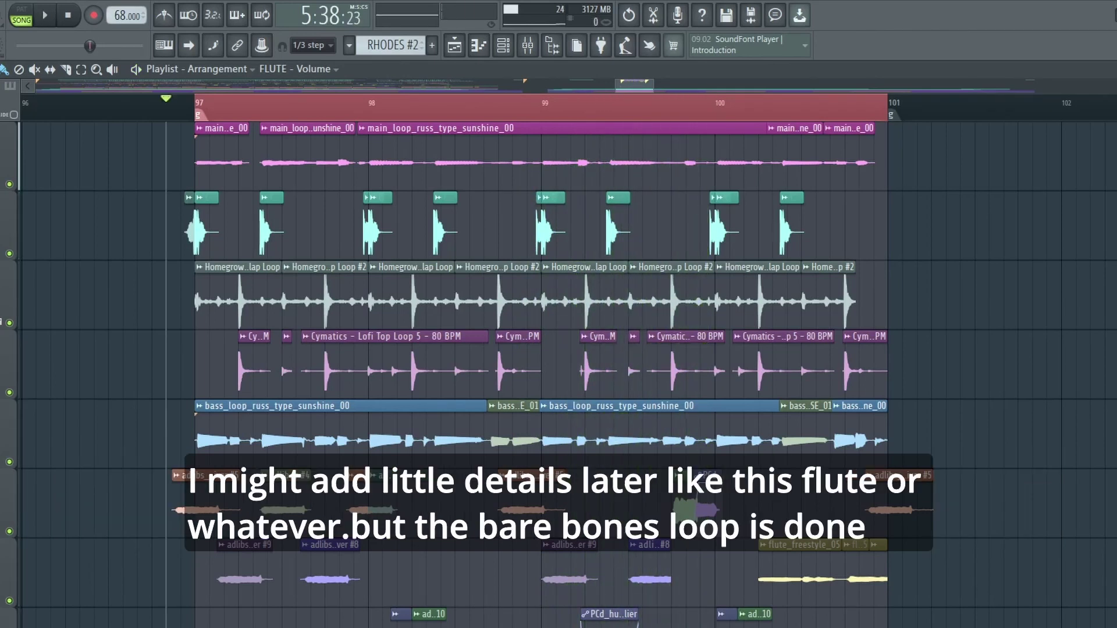
Play the end of the loop from early in bar 100 to hear the flute_freestyle_05 clips, and stop playback.
click(745, 112)
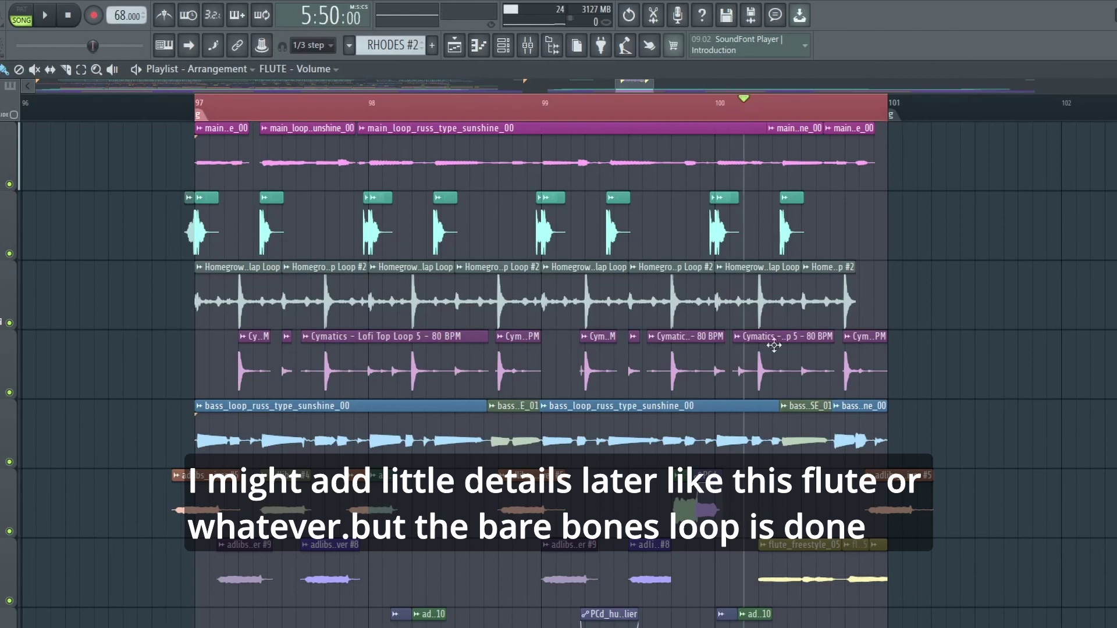
key(space)
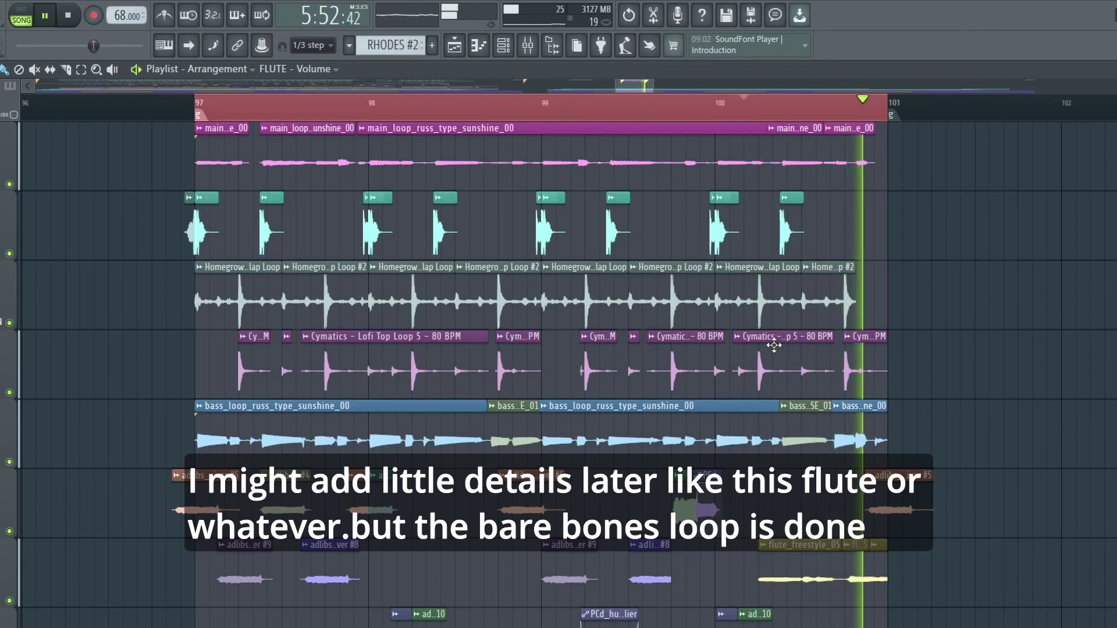
key(space)
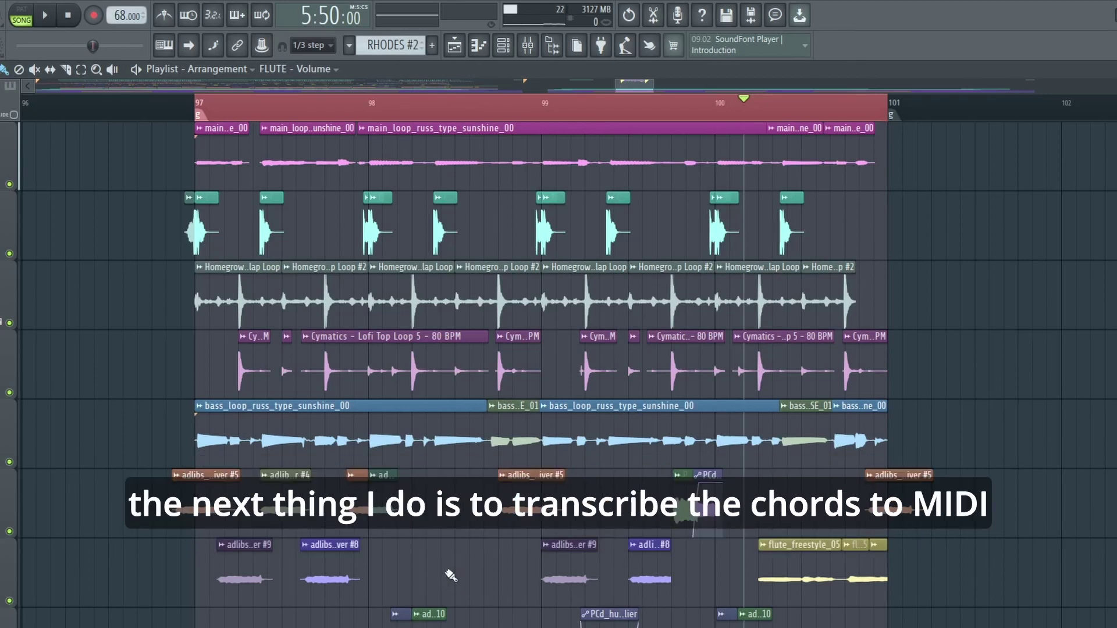
Select the main loop clips, open the Mellotron V piano roll, and examine the transcribed MIDI chords across its bars.
ctrl+click(215, 155)
drag(215, 154, 916, 168)
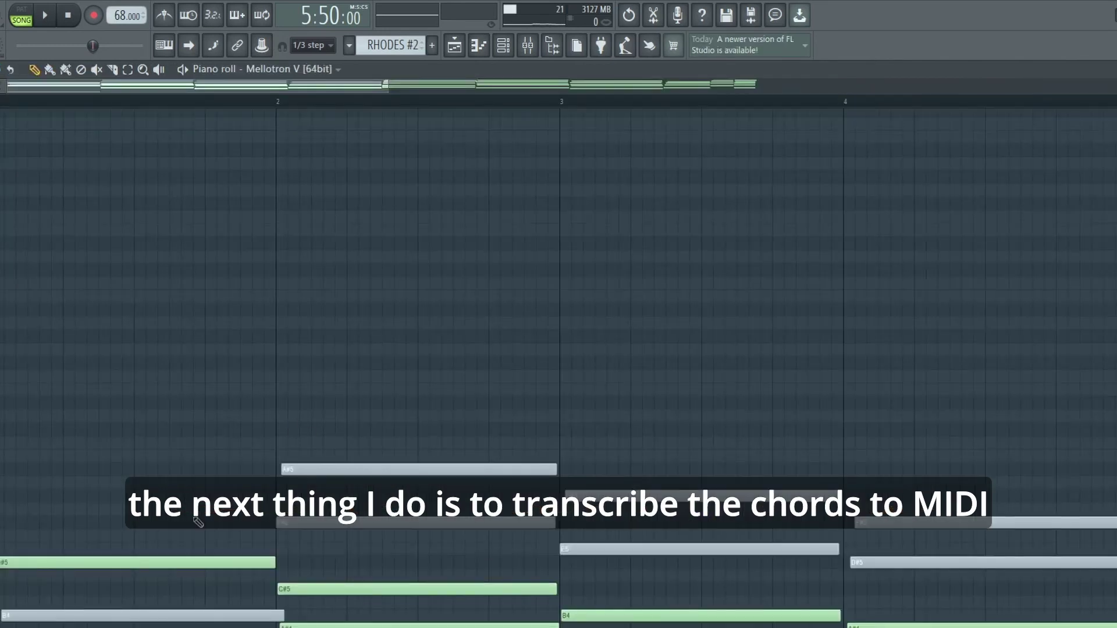
scroll(224, 408, up, 3)
scroll(319, 310, up, 3)
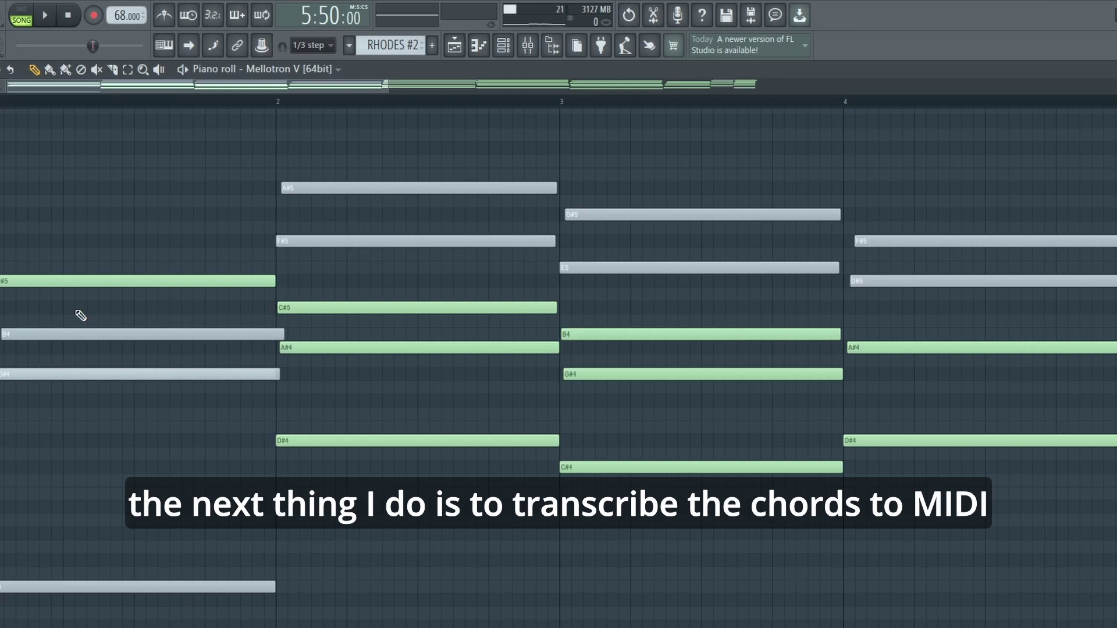
scroll(532, 237, right, 10)
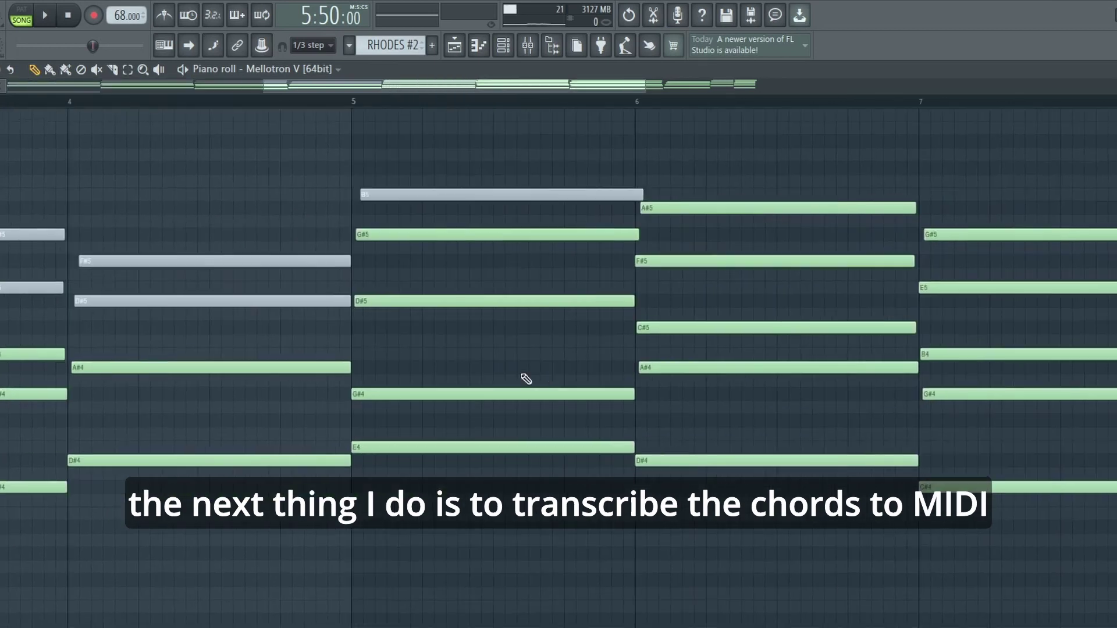
scroll(672, 393, down, 6)
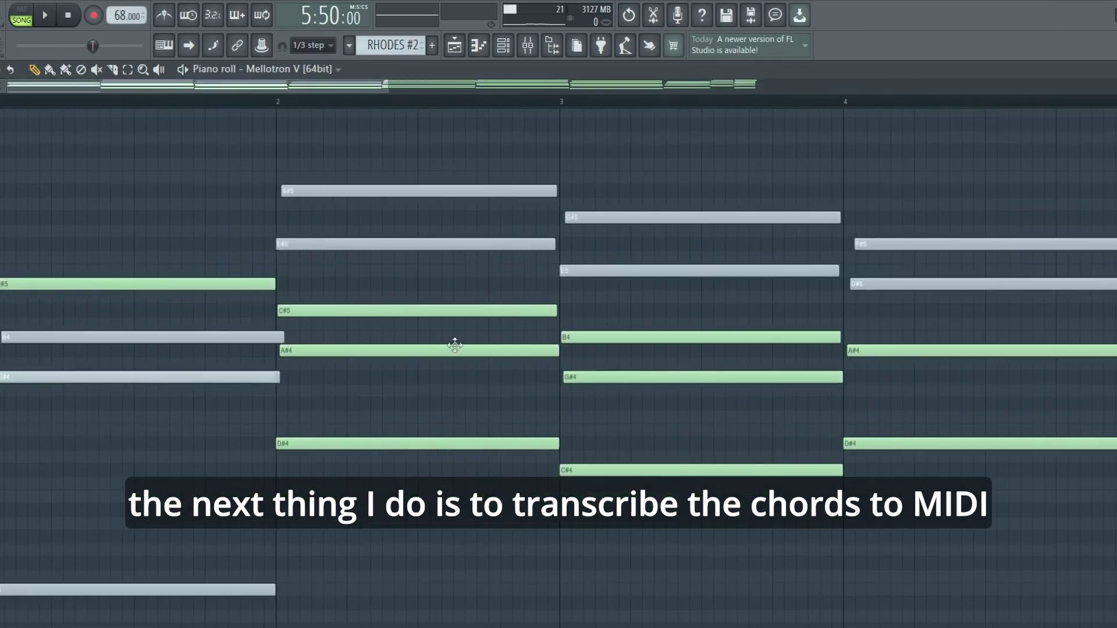
Examine the Mellotron V chords, return to the playlist, and inspect the RHODES #2 clip and the loop layers from bar 97.
scroll(279, 407, up, 3)
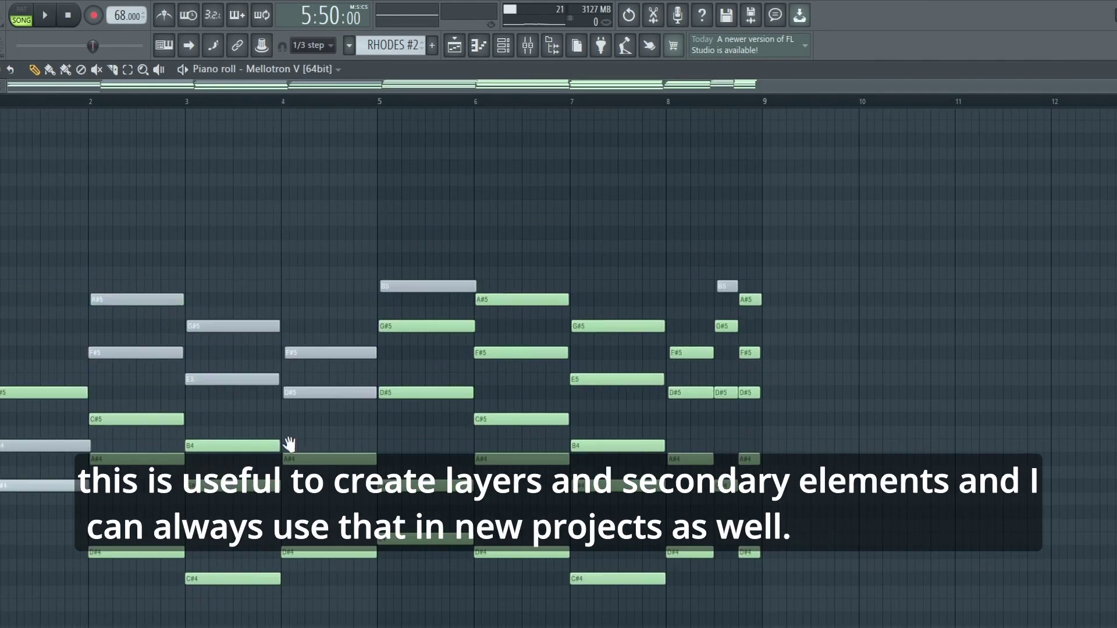
scroll(209, 378, down, 3)
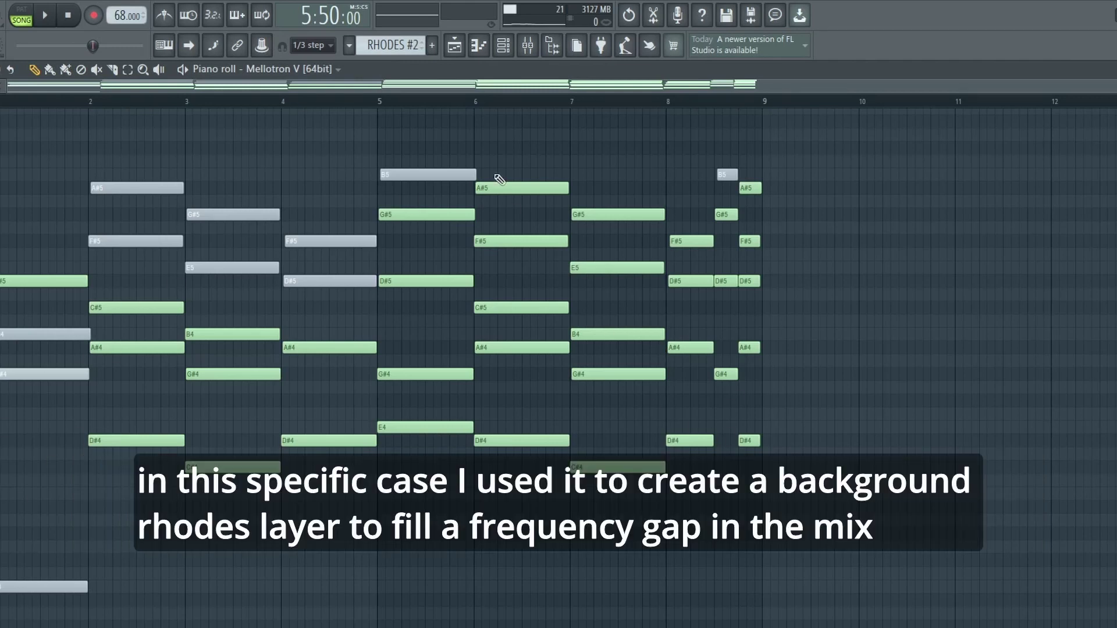
click(453, 45)
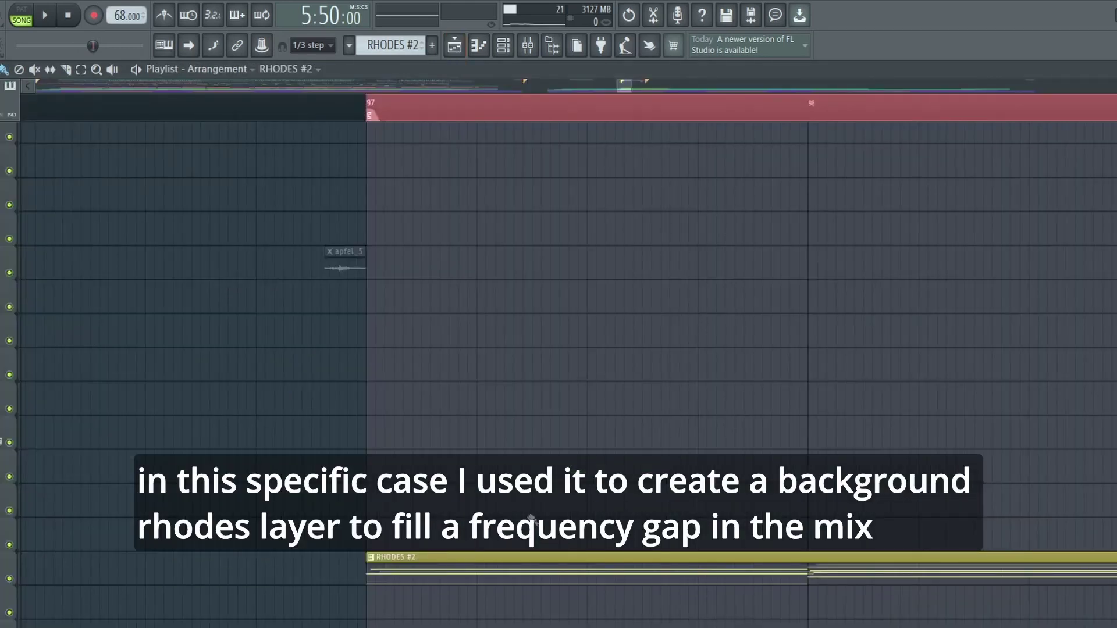
scroll(242, 395, up, 3)
scroll(230, 382, down, 3)
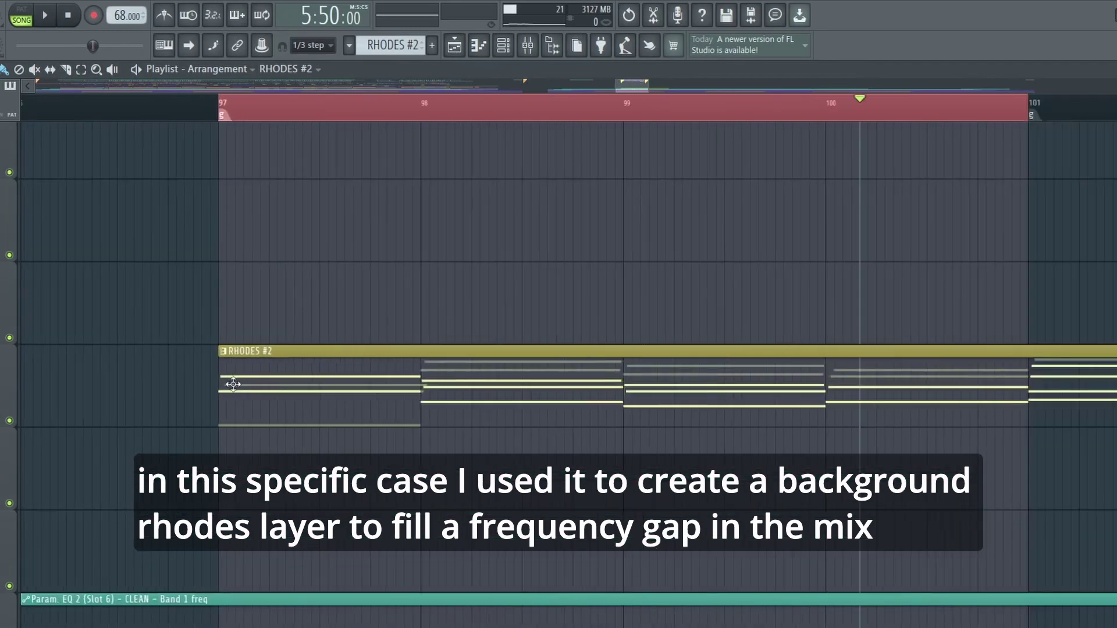
scroll(457, 398, down, 2)
scroll(274, 439, up, 3)
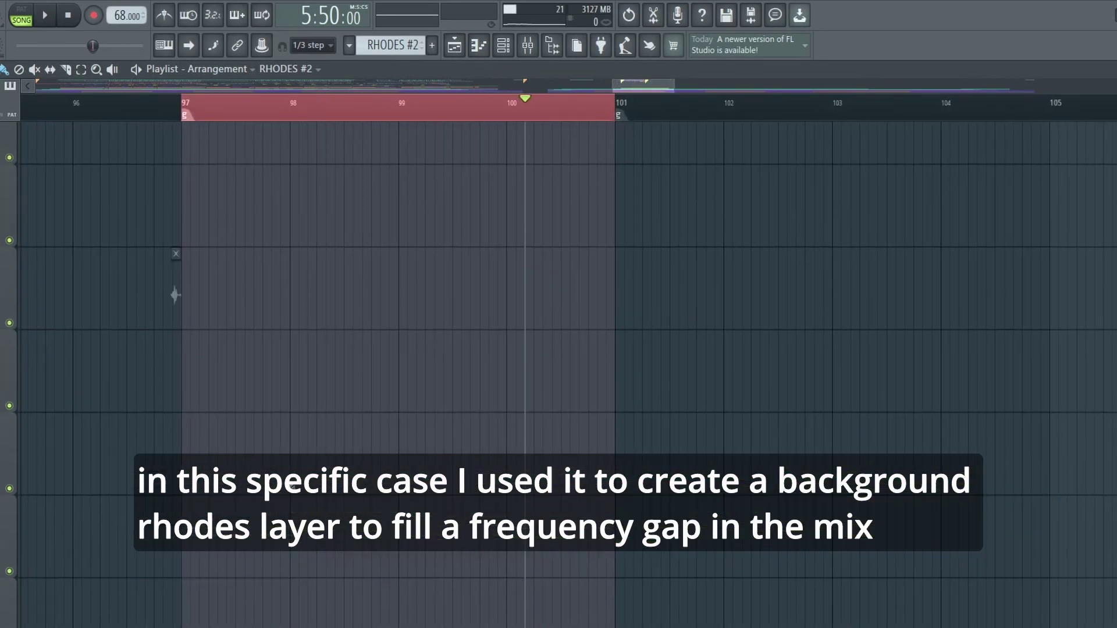
scroll(334, 364, down, 3)
scroll(326, 312, up, 3)
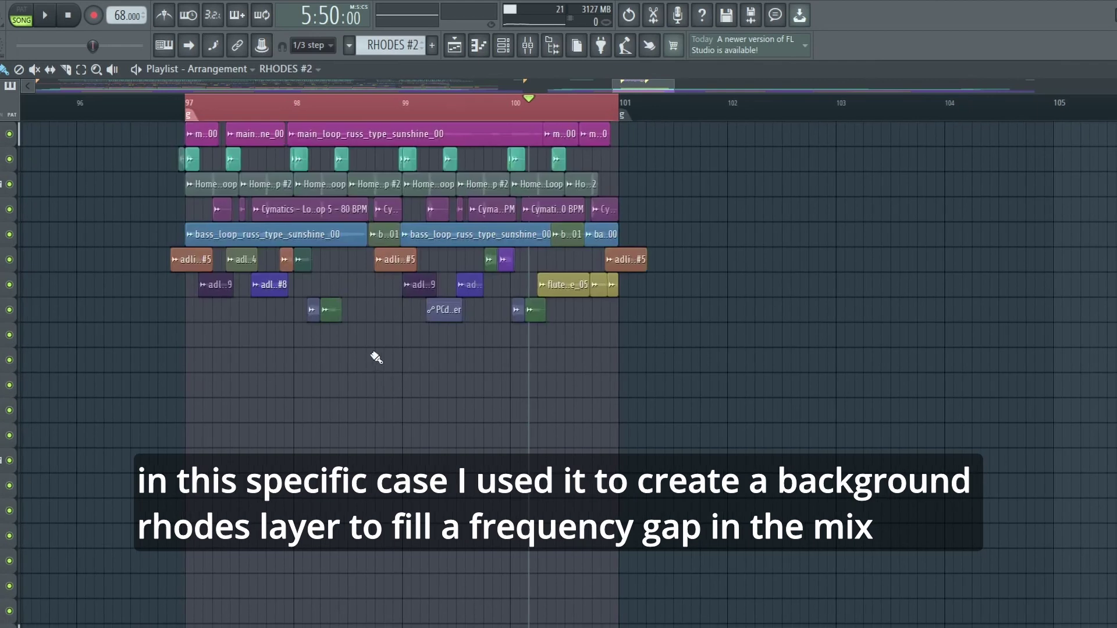
scroll(375, 356, up, 1)
scroll(303, 154, up, 1)
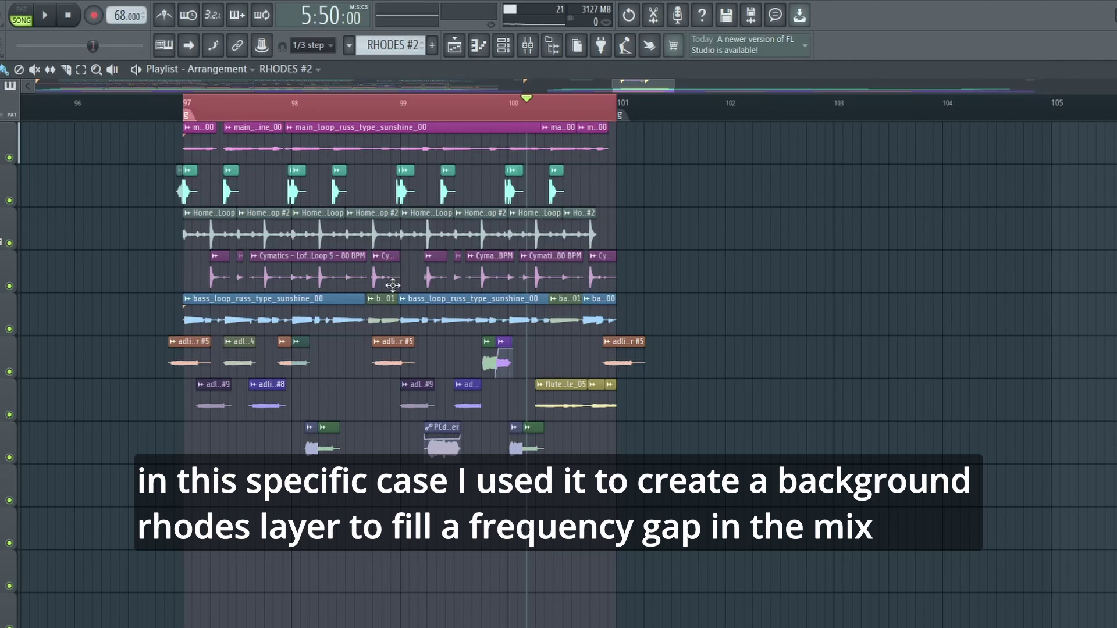
scroll(351, 284, up, 1)
scroll(352, 284, up, 1)
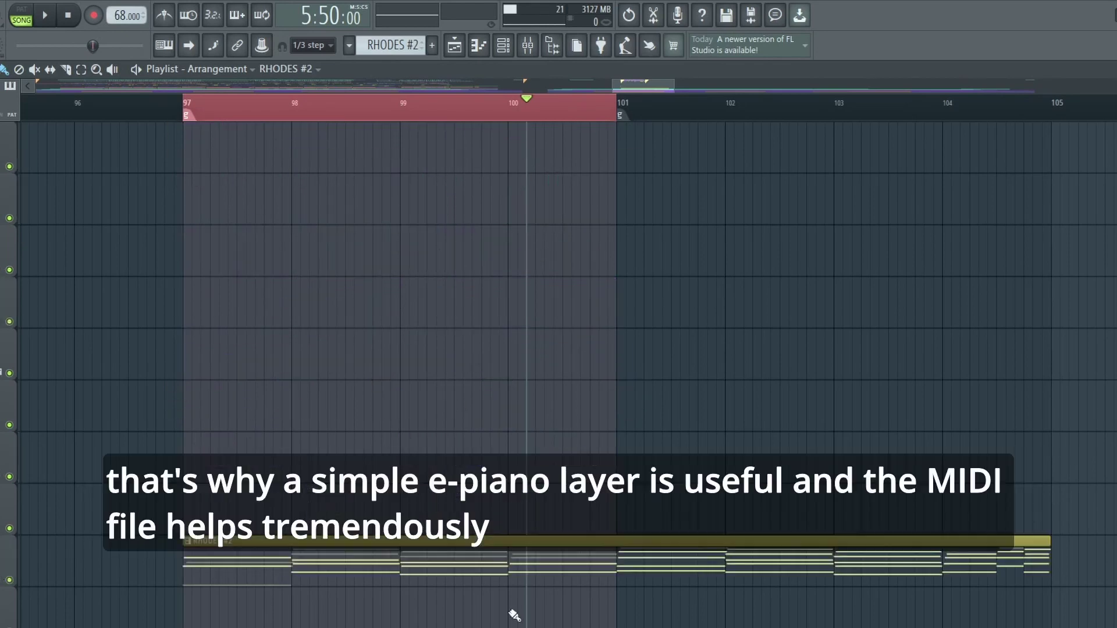
Move the RHODES #2 clip to the track directly below the loop's adlib layers and shorten it to end at bar 101.
scroll(337, 569, up, 5)
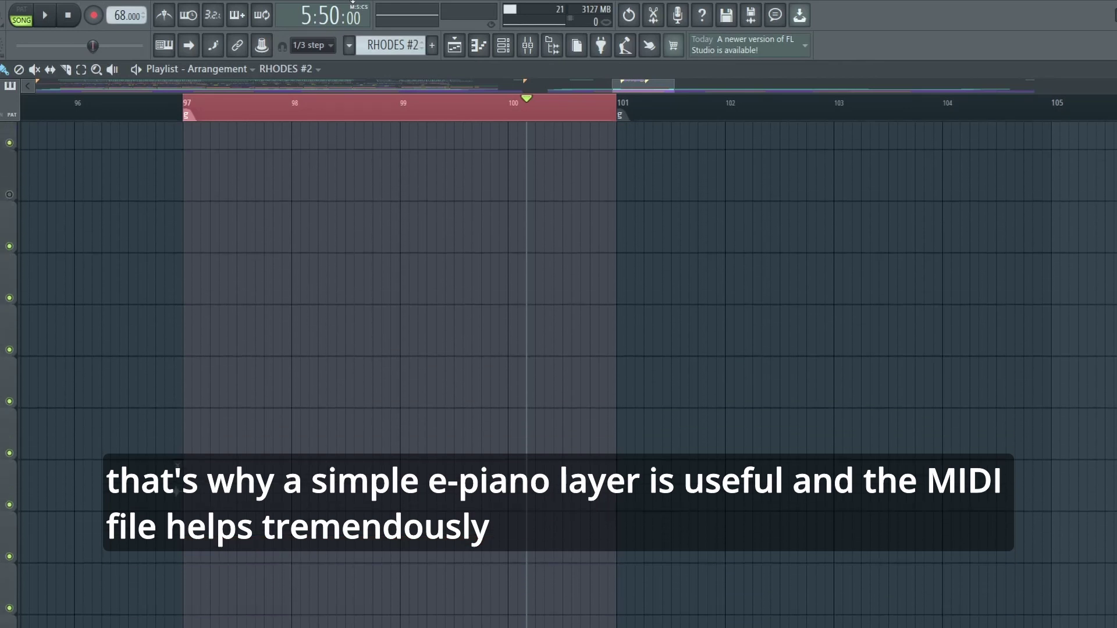
scroll(558, 349, up, 2)
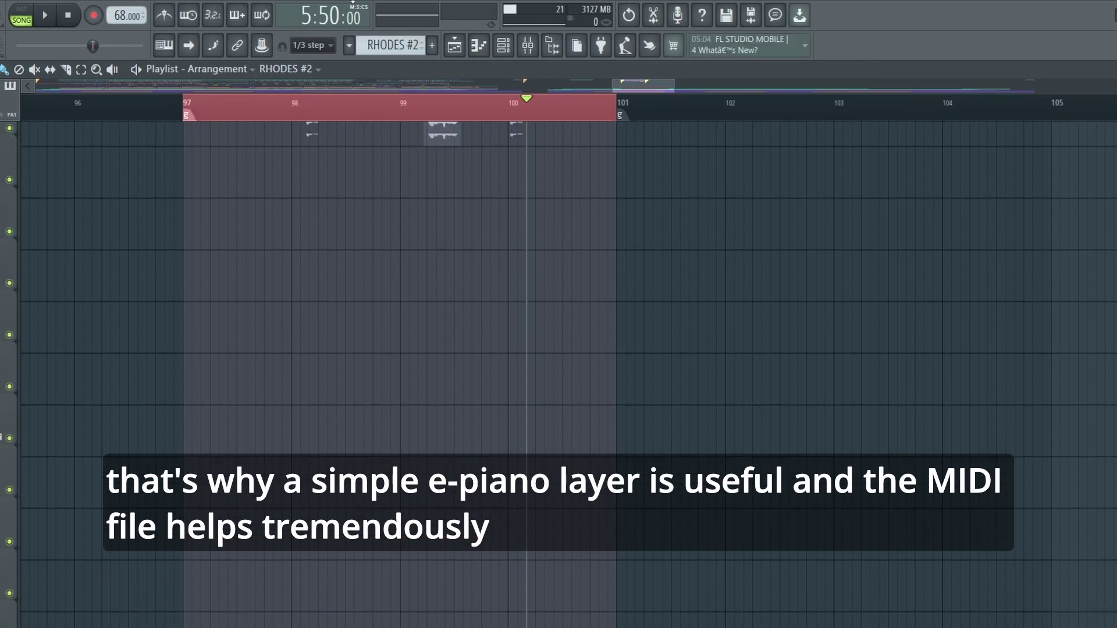
scroll(350, 361, up, 7)
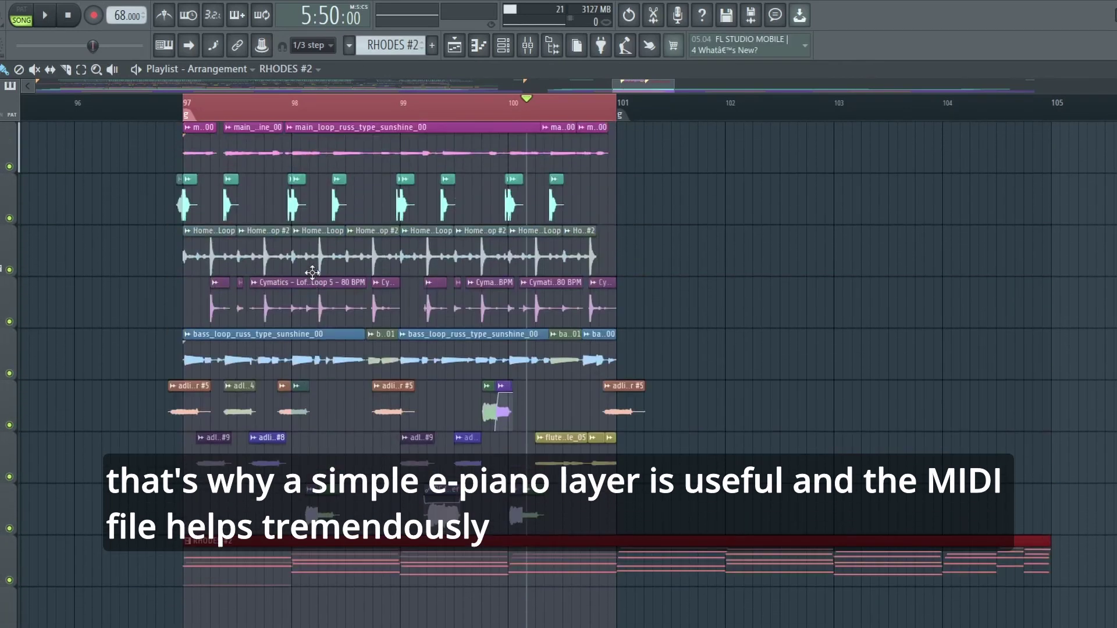
click(278, 602)
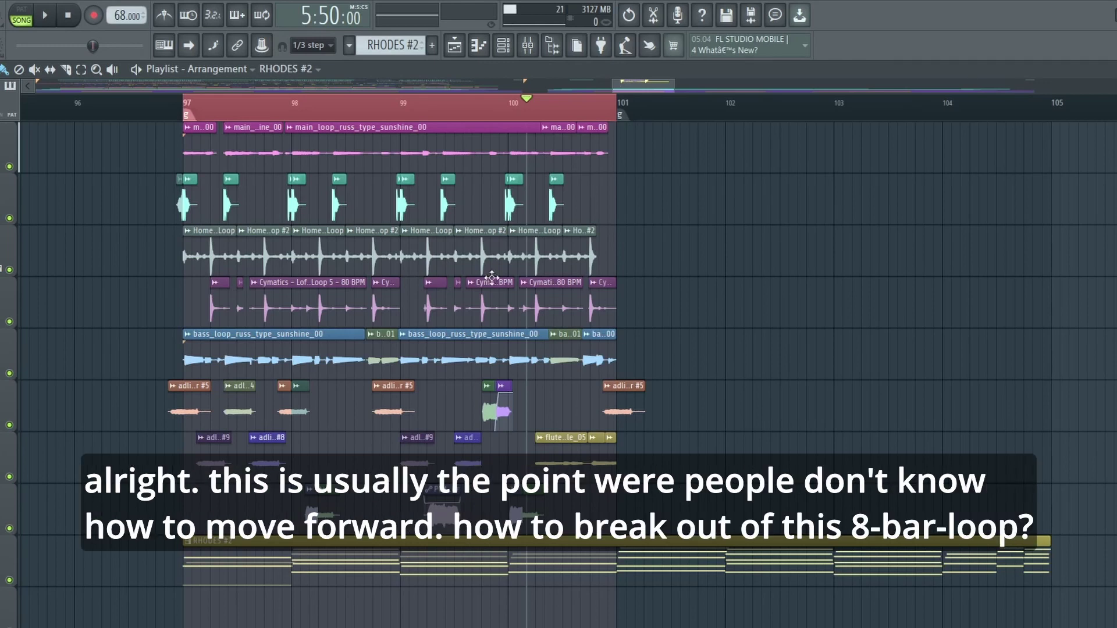
scroll(660, 564, up, 2)
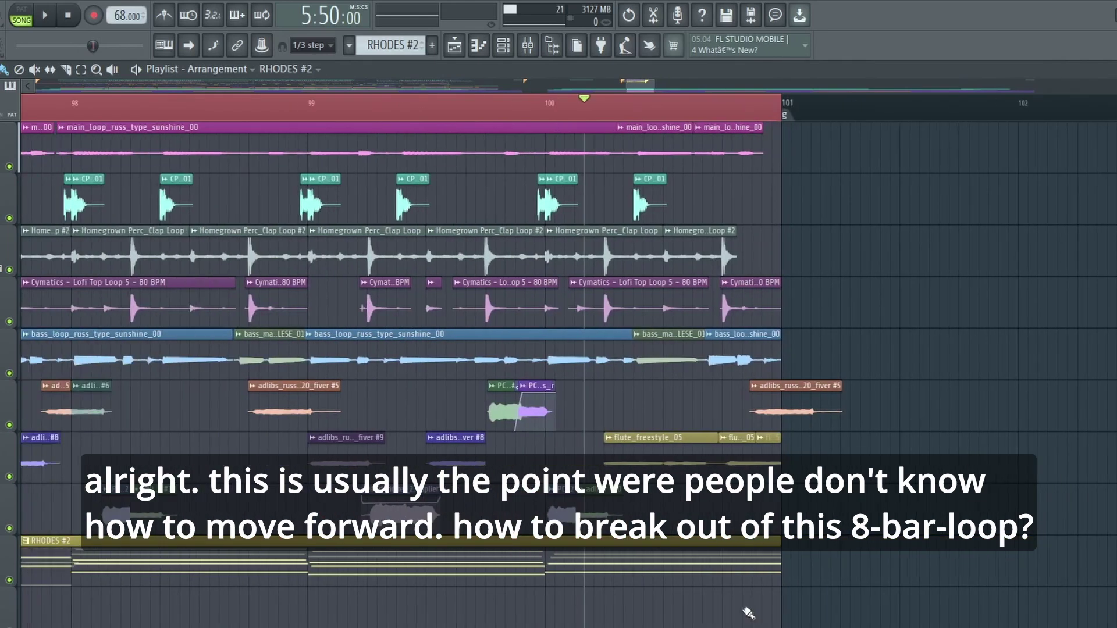
scroll(582, 284, up, 3)
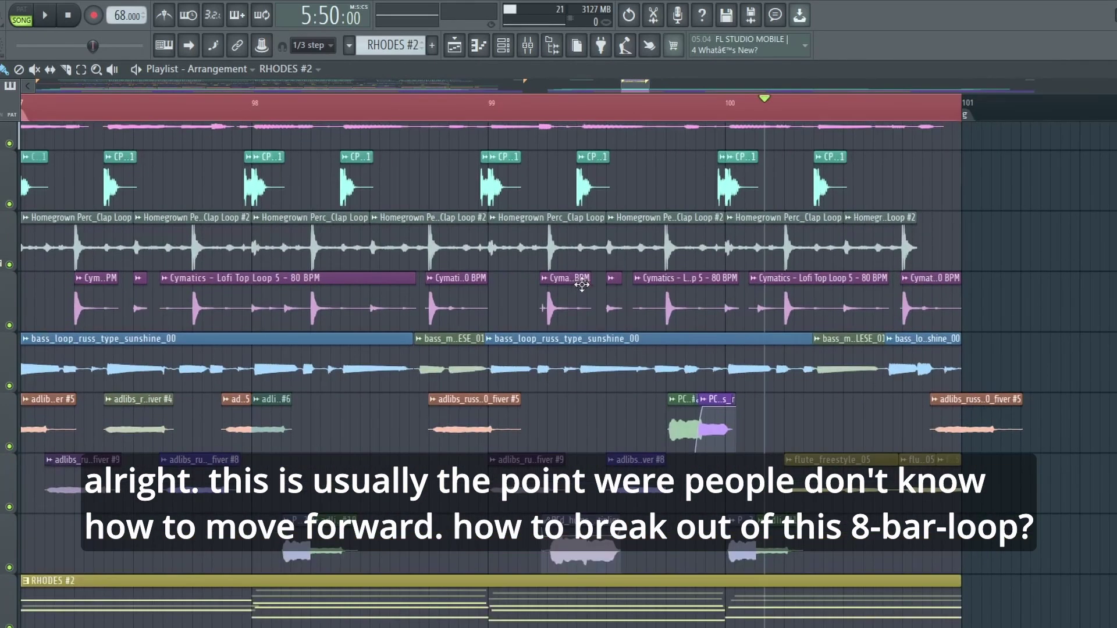
scroll(581, 285, down, 3)
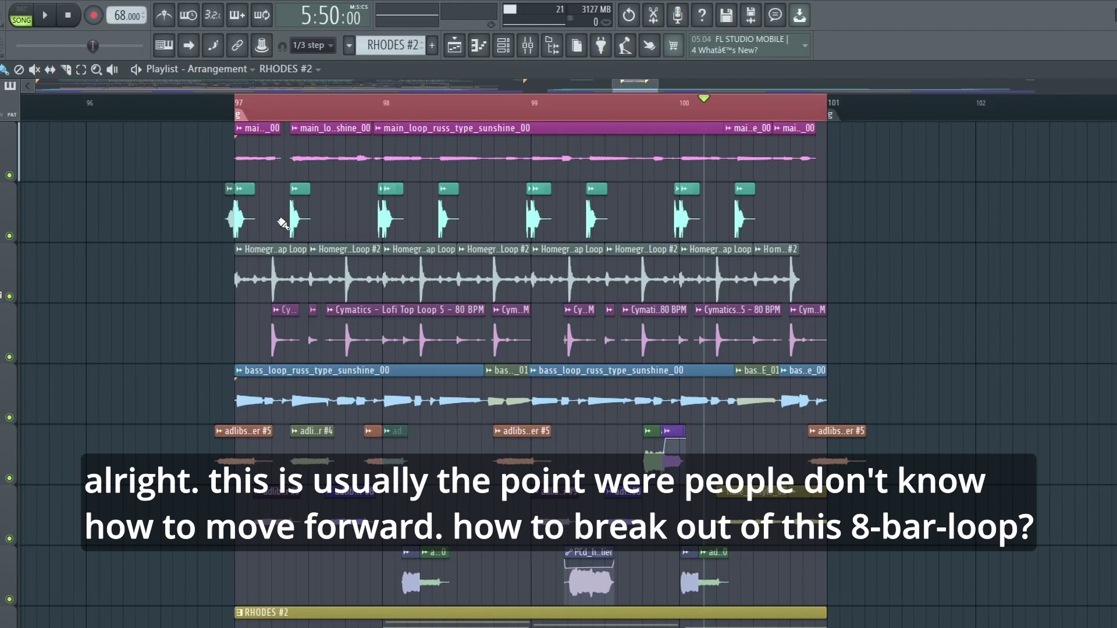
Play the loop with the added RHODES #2 layer from just before bar 97 and stop playback.
click(227, 107)
key(space)
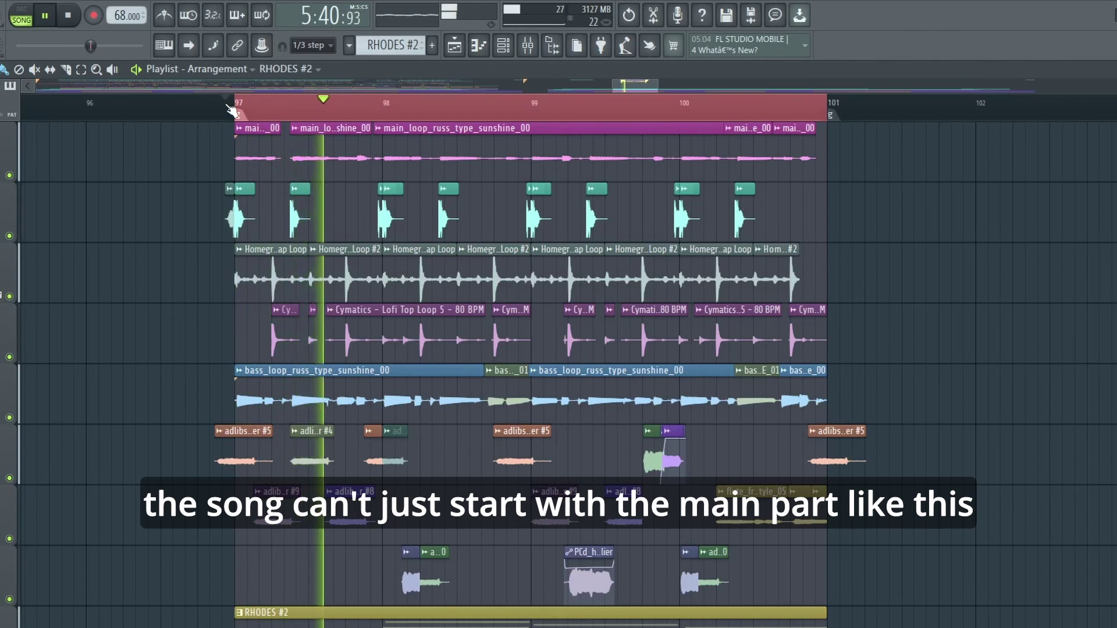
key(space)
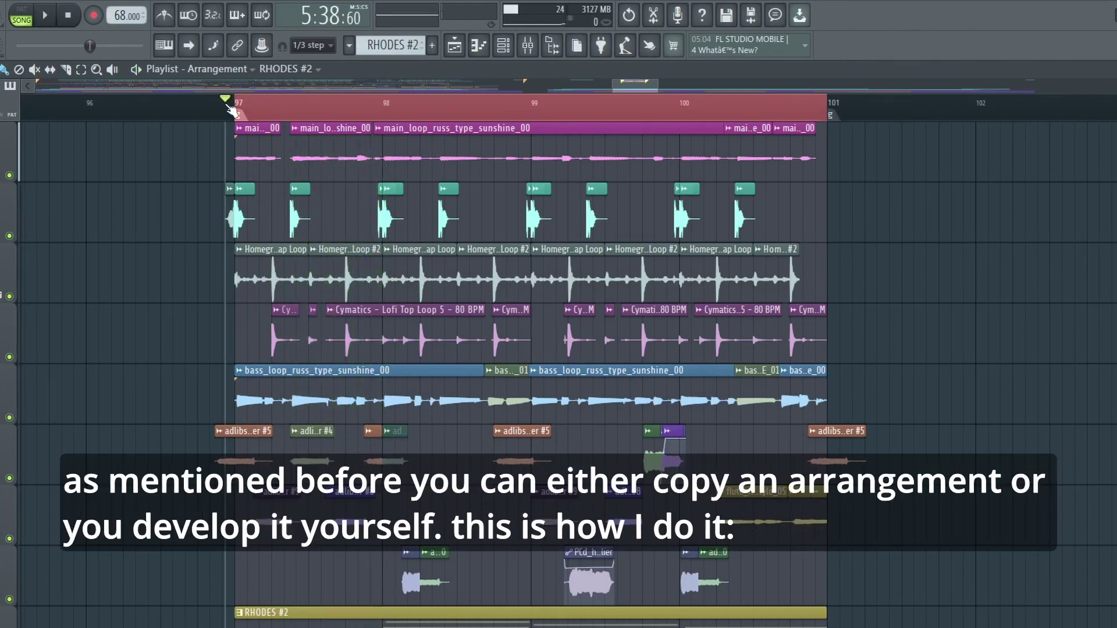
Duplicate all clips of the loop in bars 97–101, place the copy at bar 105, and clear the selection.
scroll(232, 110, down, 3)
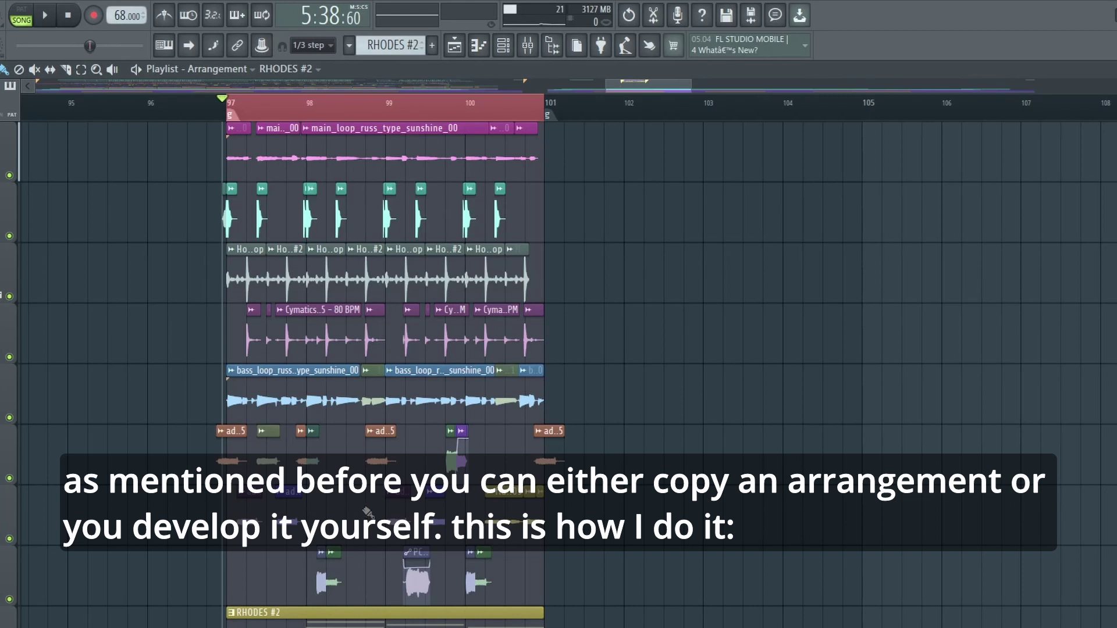
scroll(429, 430, down, 2)
drag(657, 585, 239, 155)
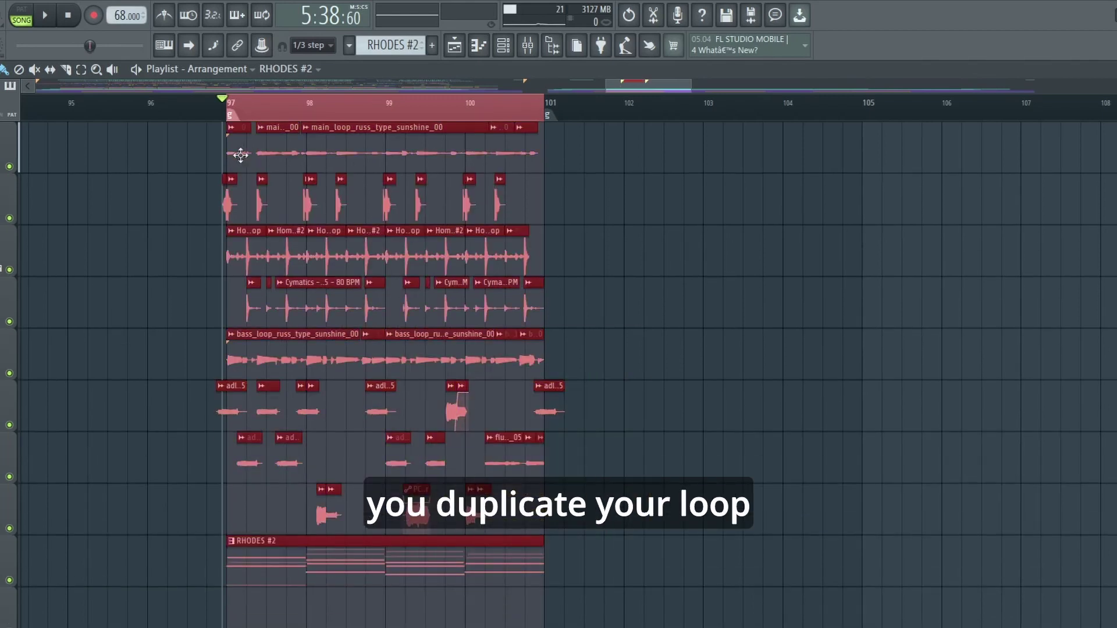
key(ctrl+b)
drag(541, 145, 626, 143)
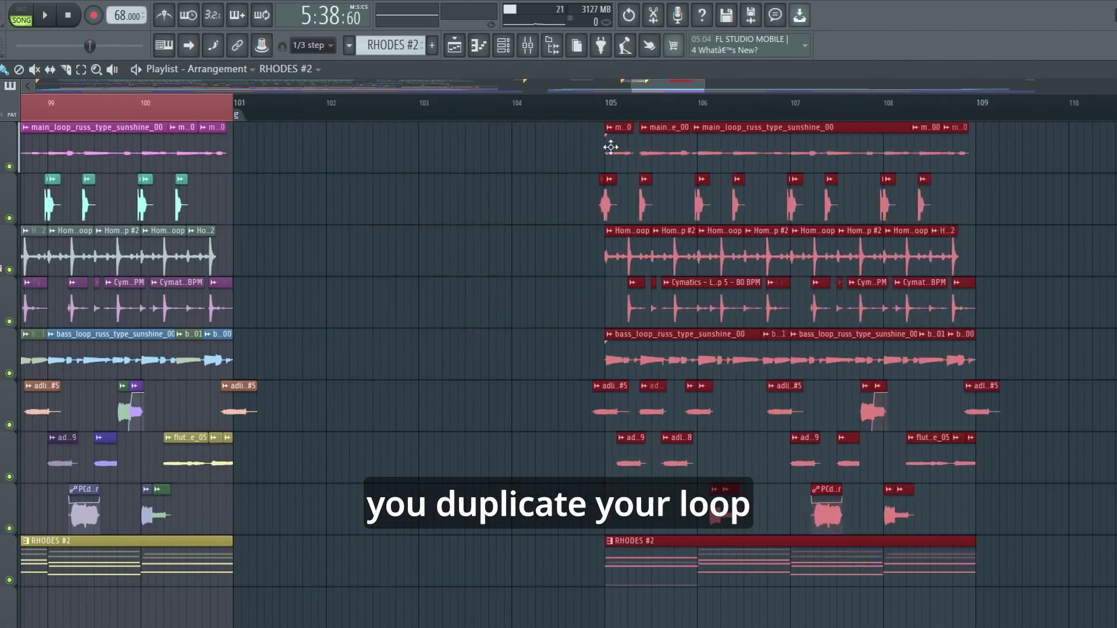
scroll(608, 148, up, 5)
scroll(428, 181, down, 6)
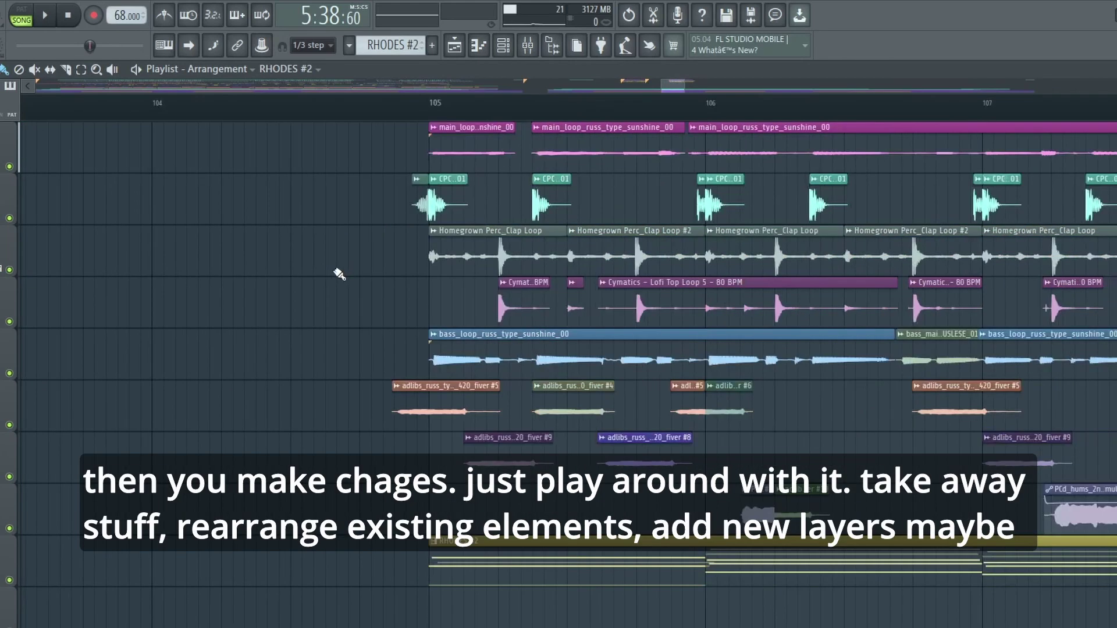
Place timeline markers at bars 105 and 109 to frame the duplicated loop.
right_click(452, 118)
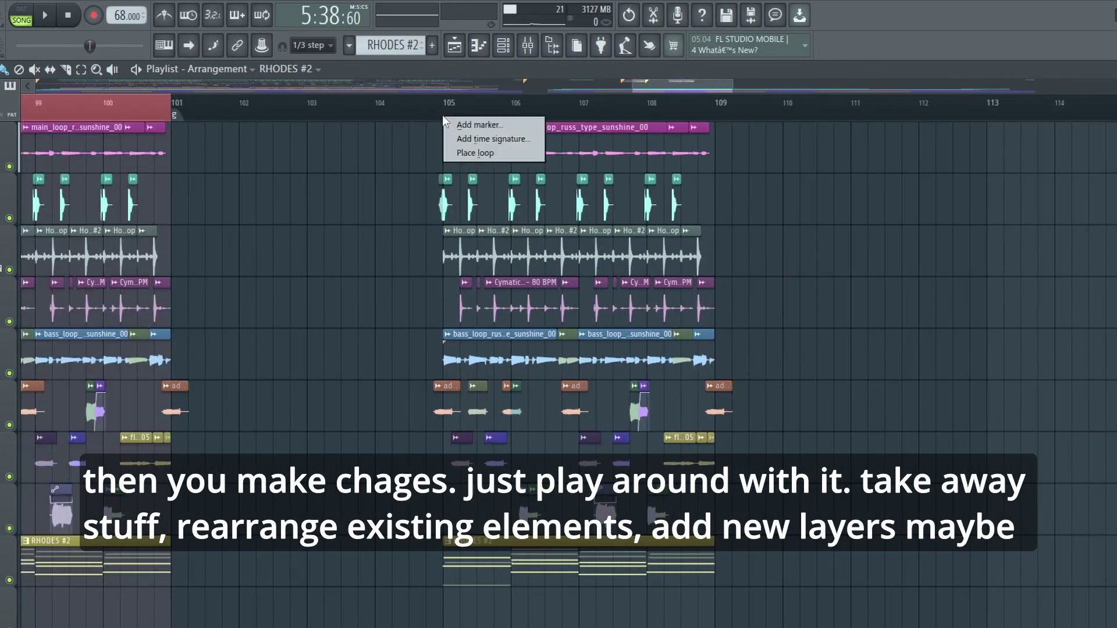
key(Escape)
scroll(418, 127, up, 3)
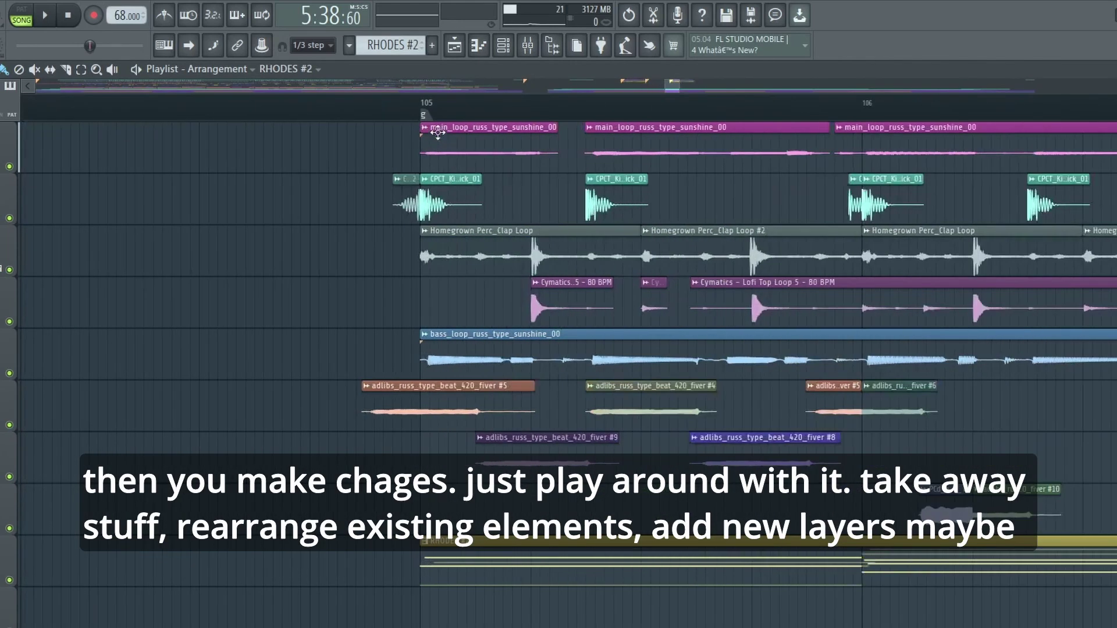
scroll(523, 122, down, 3)
scroll(782, 120, up, 5)
right_click(783, 120)
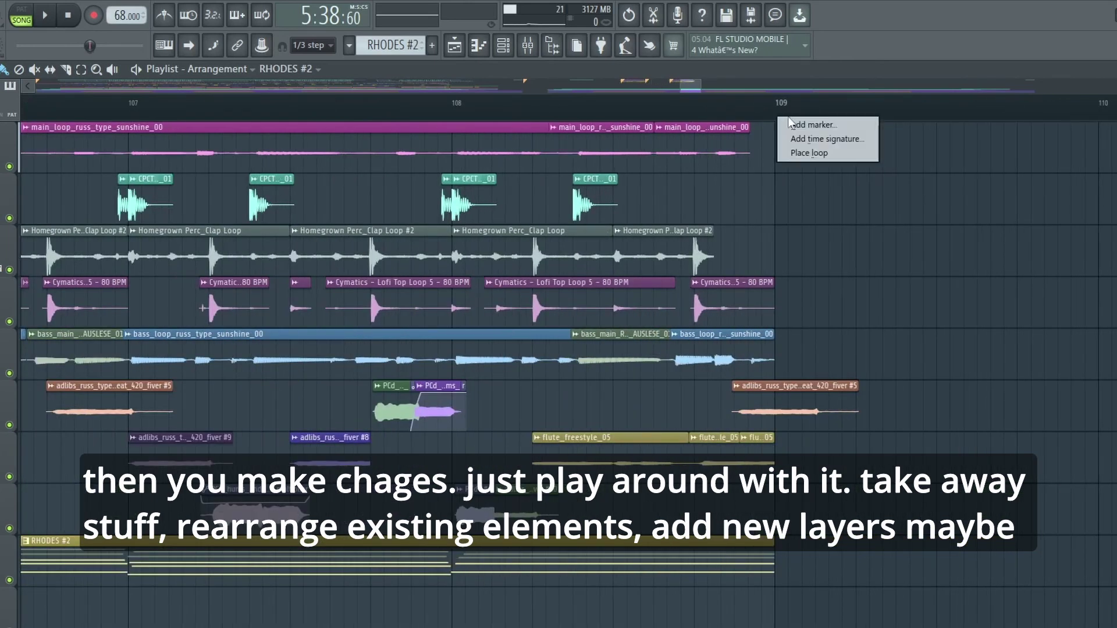
click(789, 120)
scroll(832, 219, down, 3)
scroll(832, 220, down, 3)
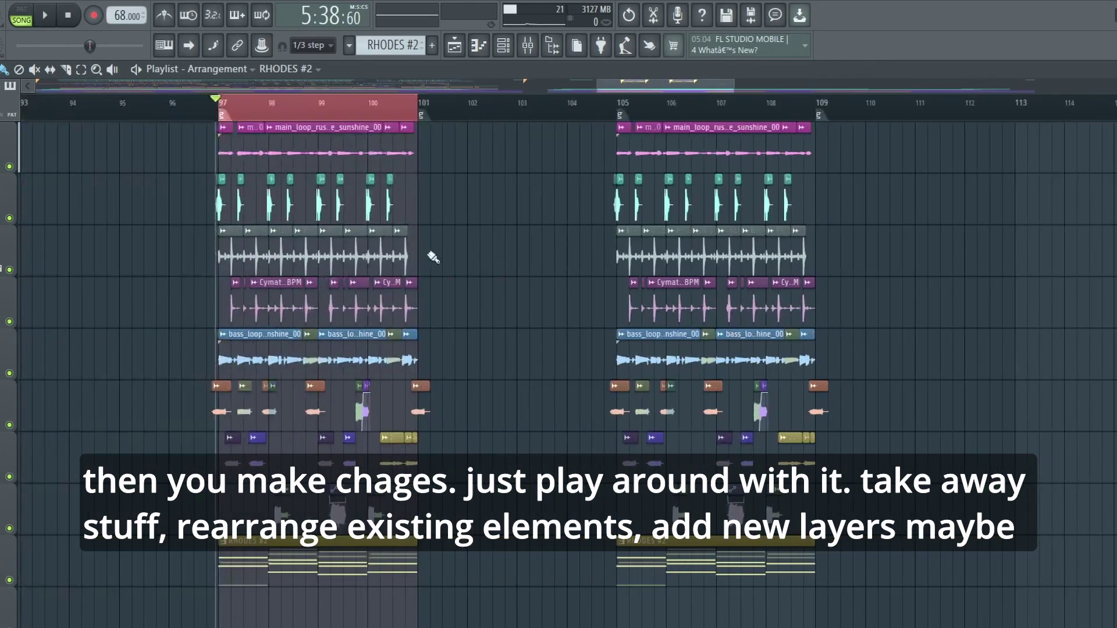
Select the original loop's clips at bars 97–101 to point it out, then clear the selection and inspect the copy at bar 105.
drag(449, 120, 155, 588)
scroll(222, 216, down, 4)
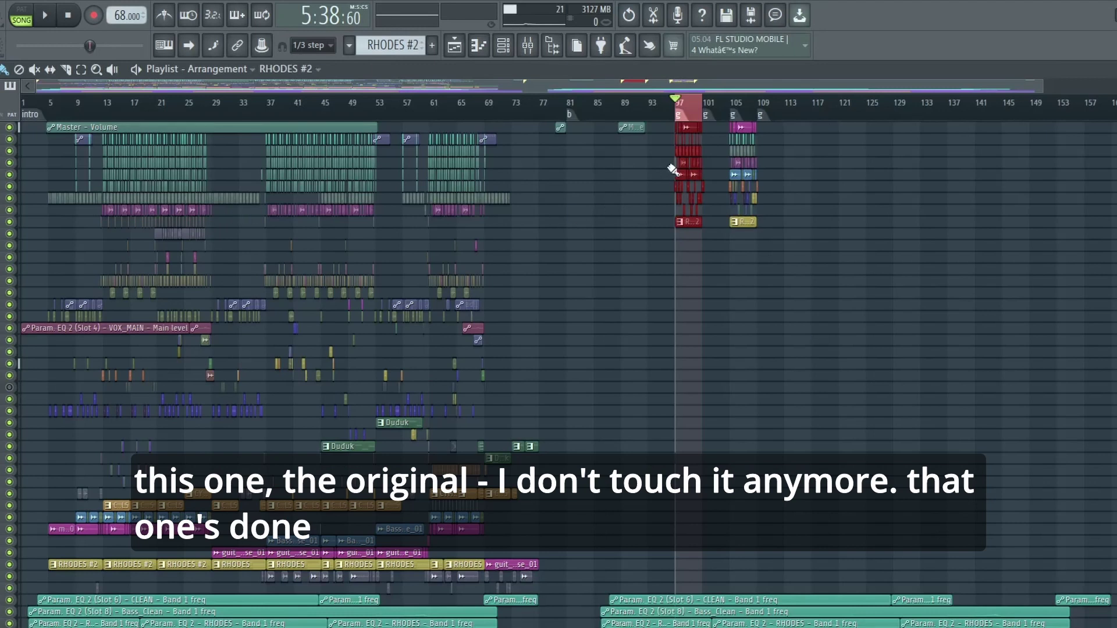
scroll(681, 167, up, 6)
scroll(623, 194, right, 2)
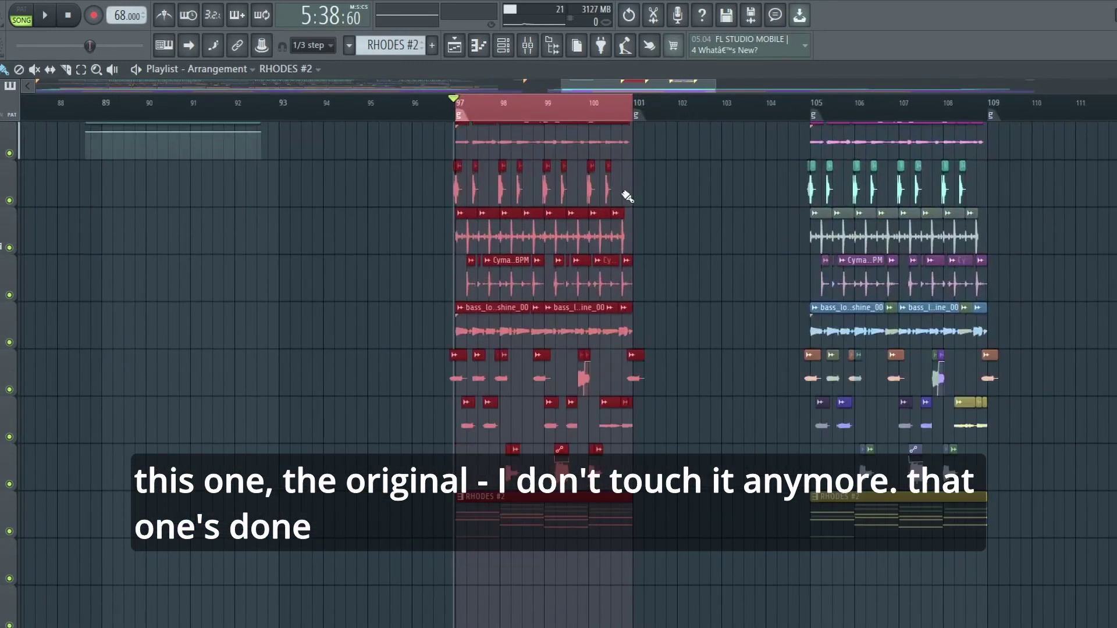
scroll(527, 259, up, 3)
scroll(495, 363, right, 2)
scroll(494, 362, right, 2)
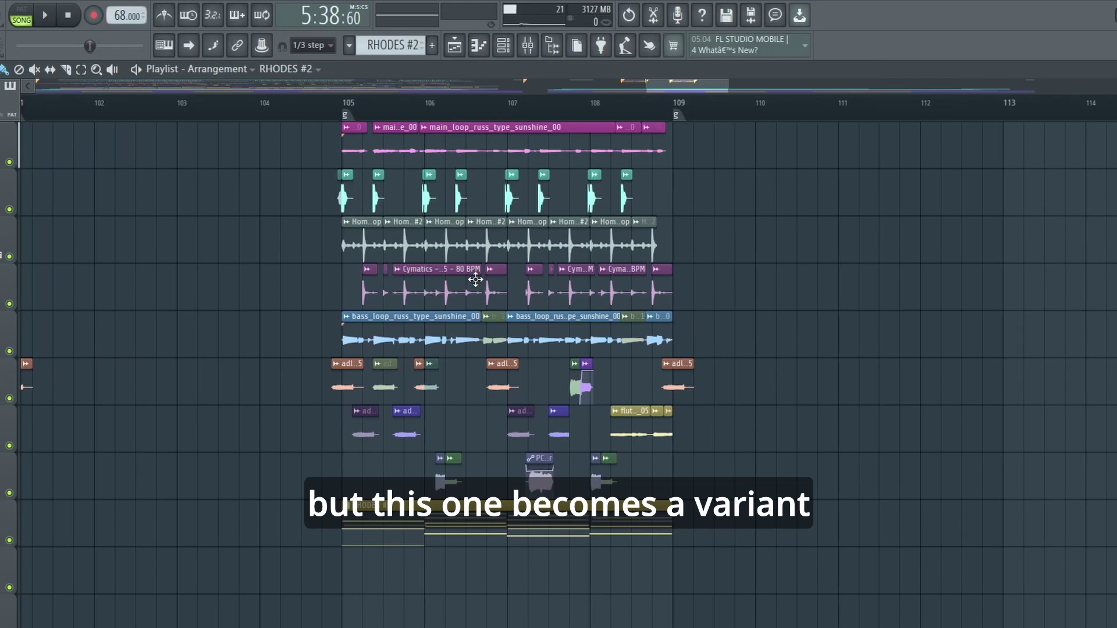
key(t)
scroll(473, 203, up, 2)
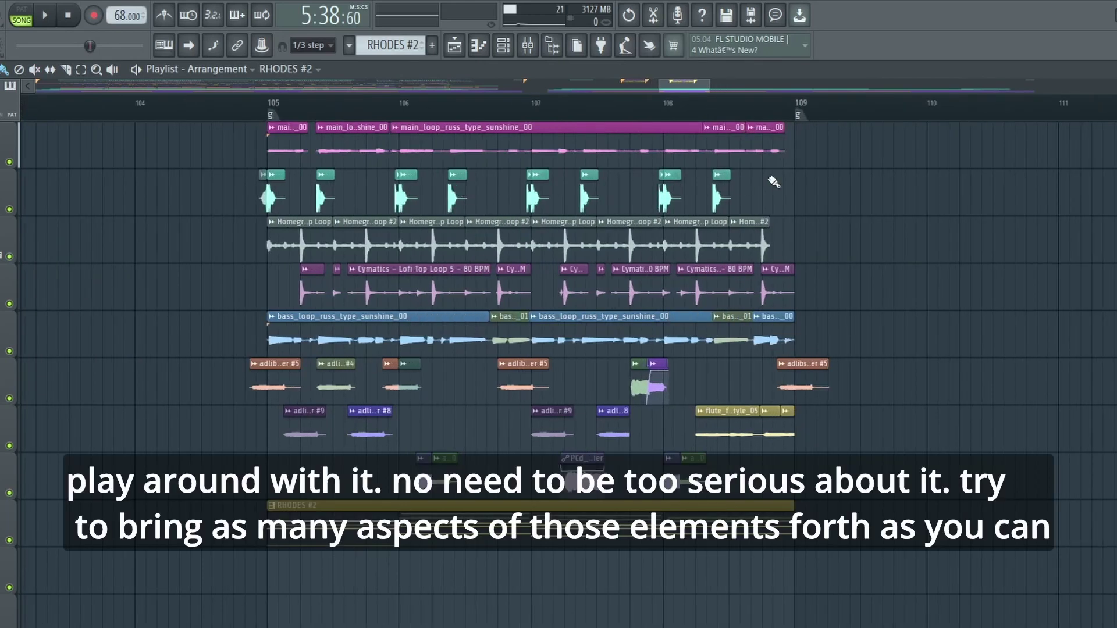
Shift the copied loop's main_loop clips about a fifth of a bar later and delete all kick clips in the copy.
drag(809, 159, 406, 140)
drag(291, 142, 324, 142)
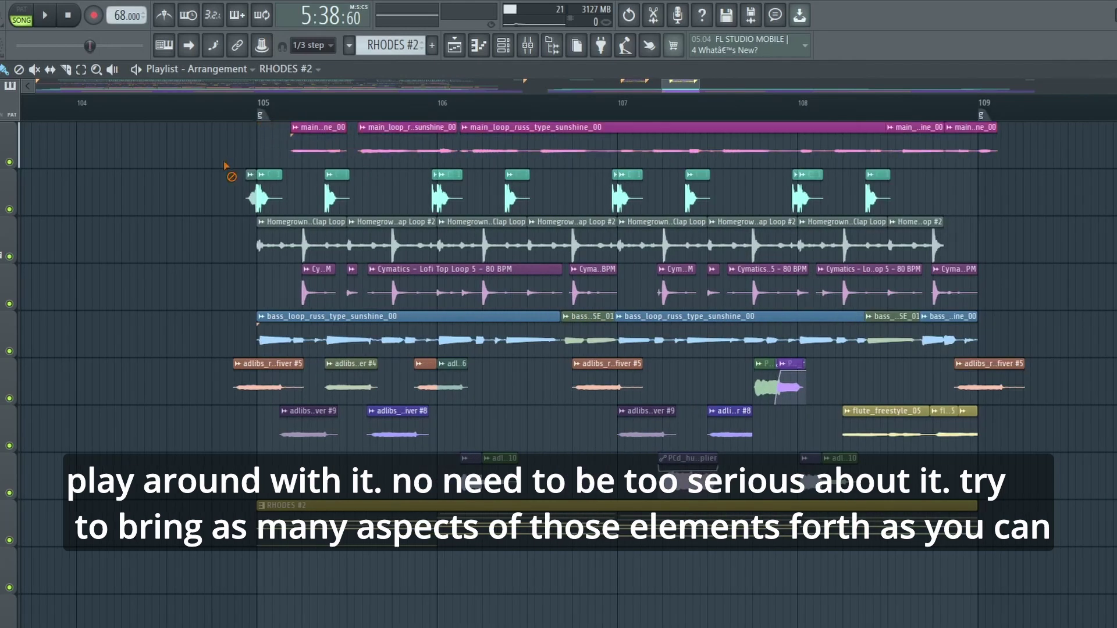
scroll(229, 174, right, 1)
drag(215, 198, 707, 196)
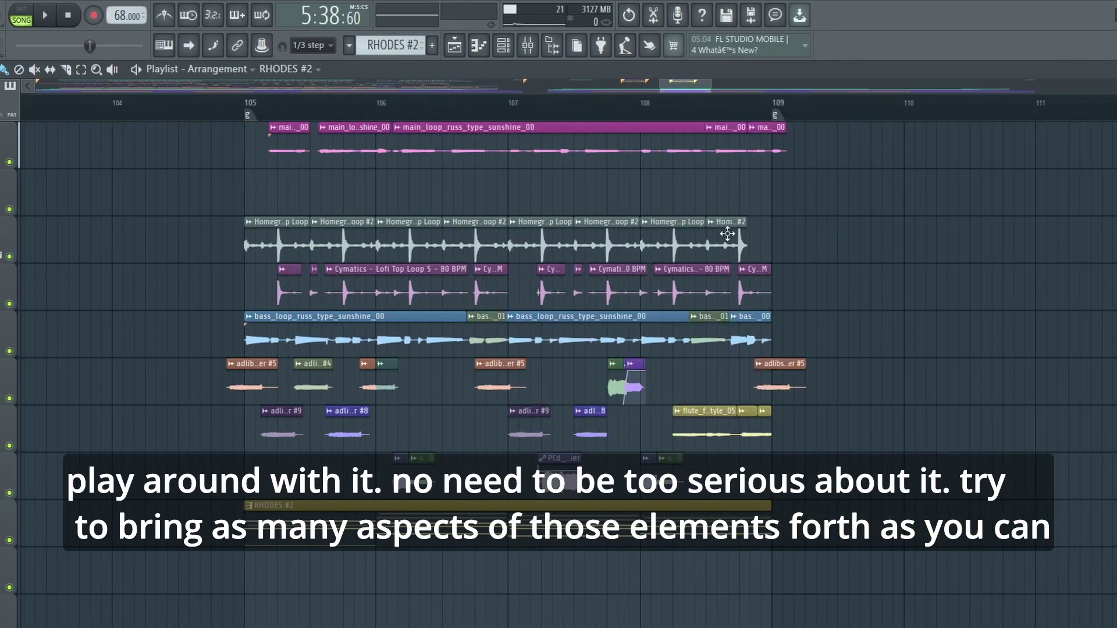
Mute the copy's bass clips, its adlib #4 clip and first adlib #9 clip, and the two lowest-row adlib clips after bar 106.
key(t)
mouse_move(756, 316)
mouse_down()
mouse_move(356, 338)
mouse_move(259, 326)
mouse_up()
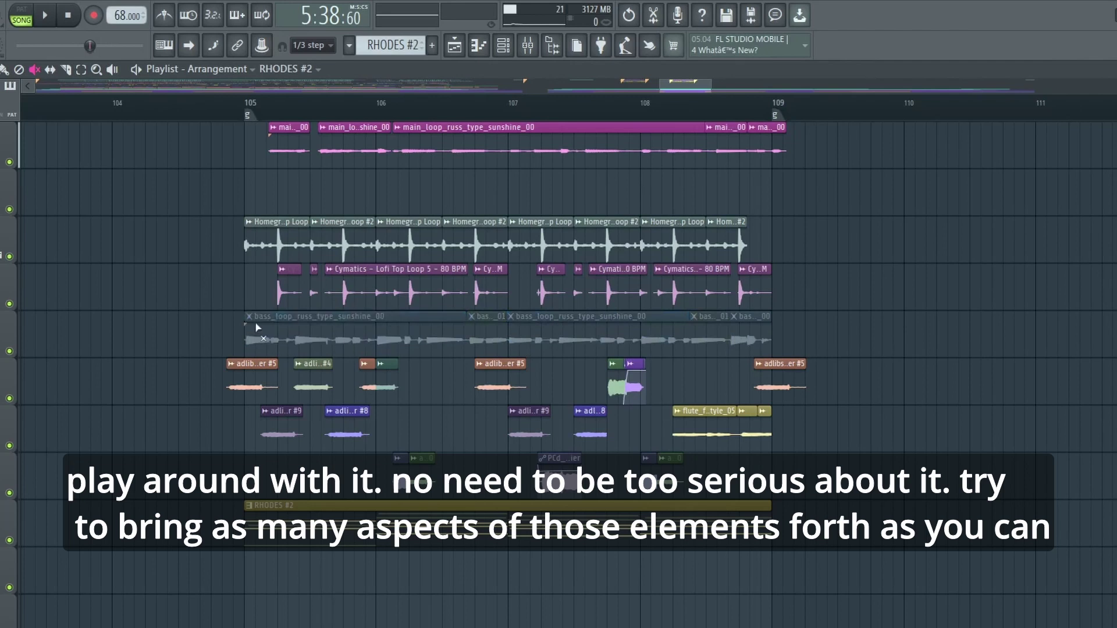
click(291, 440)
click(305, 391)
drag(398, 459, 414, 458)
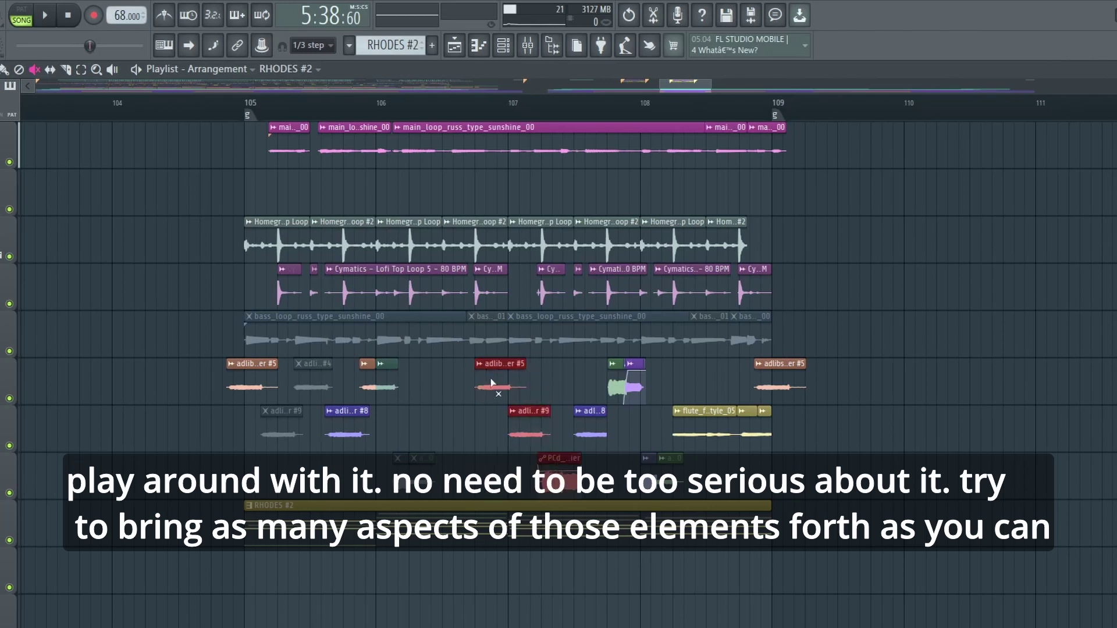
Move the adlib #5, adlib #9 and PCd clips around bar 107 about 0.3 bar earlier, and select bars 105–109 on the timeline.
drag(488, 388, 449, 389)
scroll(541, 394, down, 2)
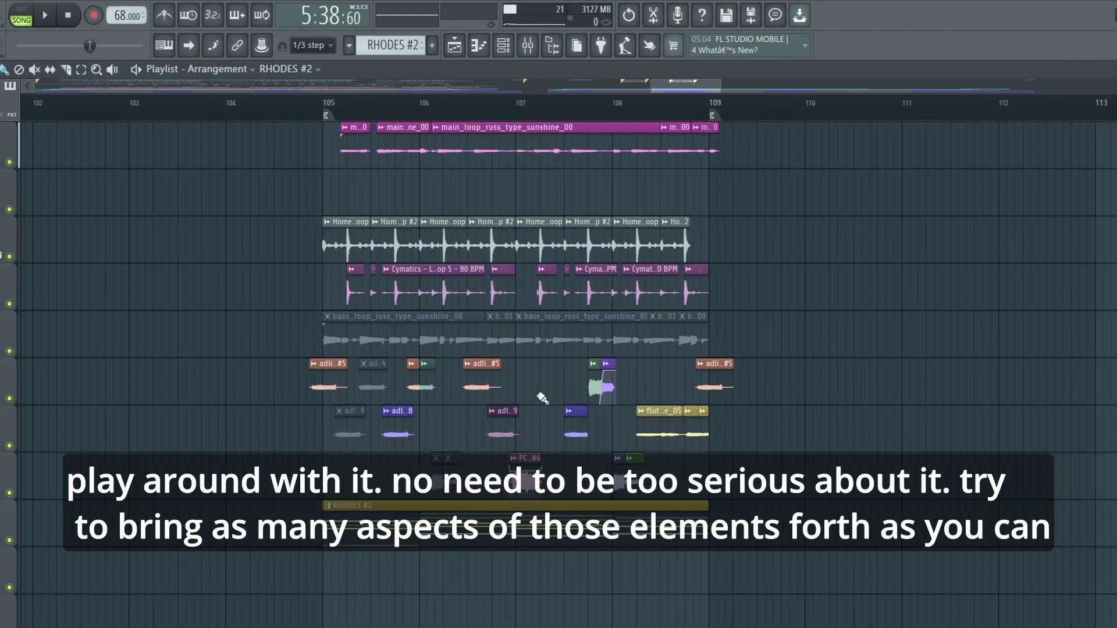
drag(327, 116, 709, 116)
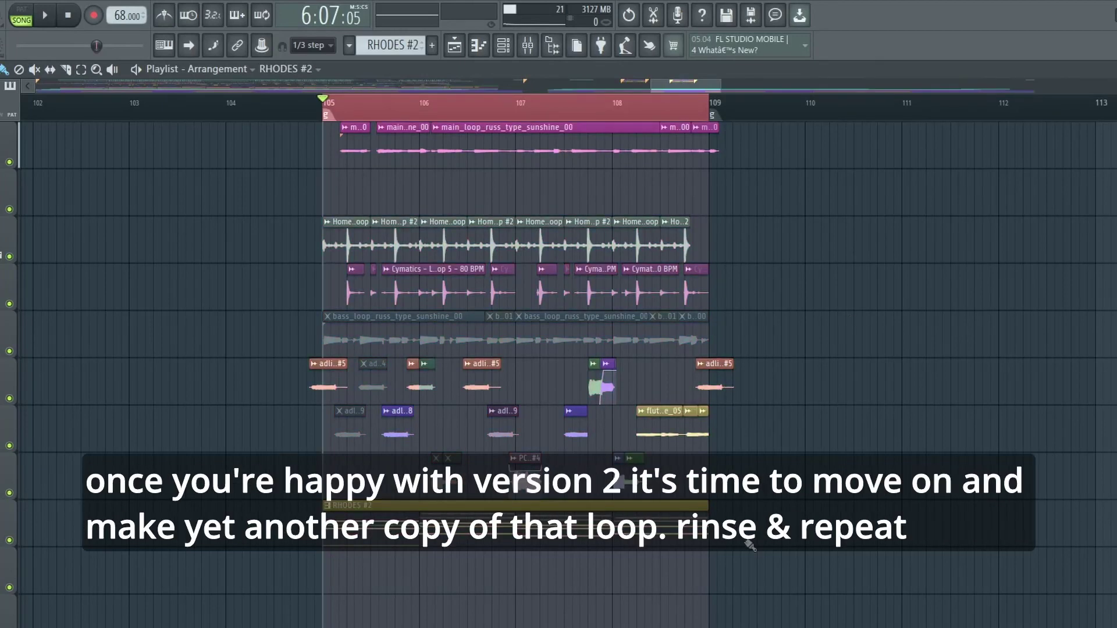
Copy the whole loop from bars 105–109 to bar 113 and add a timeline marker at bar 117 where the copy ends.
drag(745, 522, 271, 122)
drag(420, 143, 992, 155)
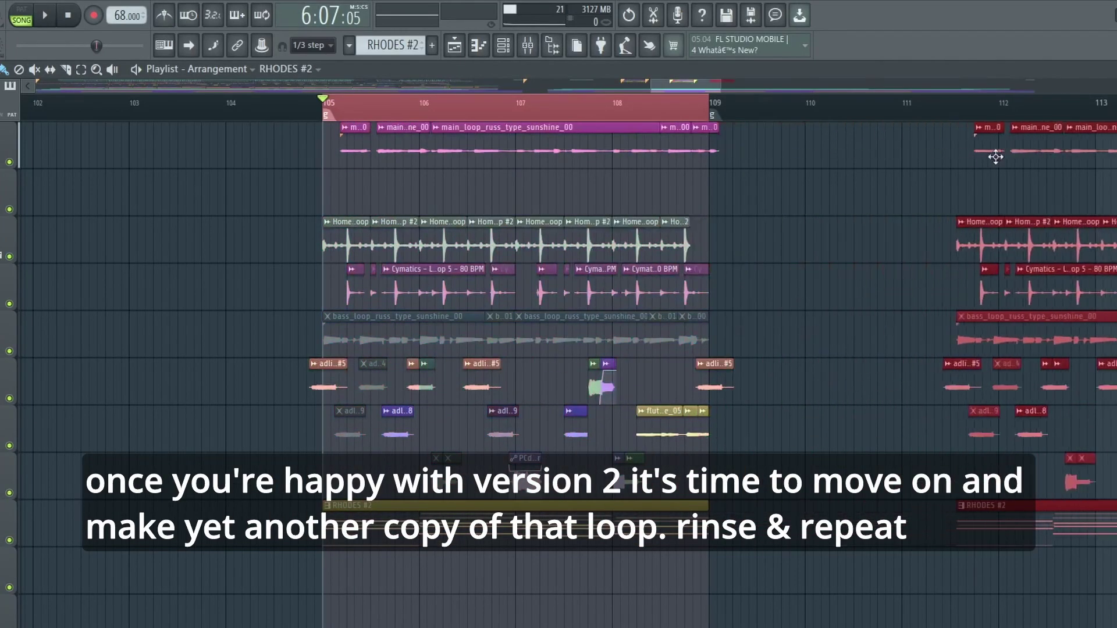
scroll(326, 121, right, 5)
scroll(326, 120, up, 3)
scroll(334, 128, down, 3)
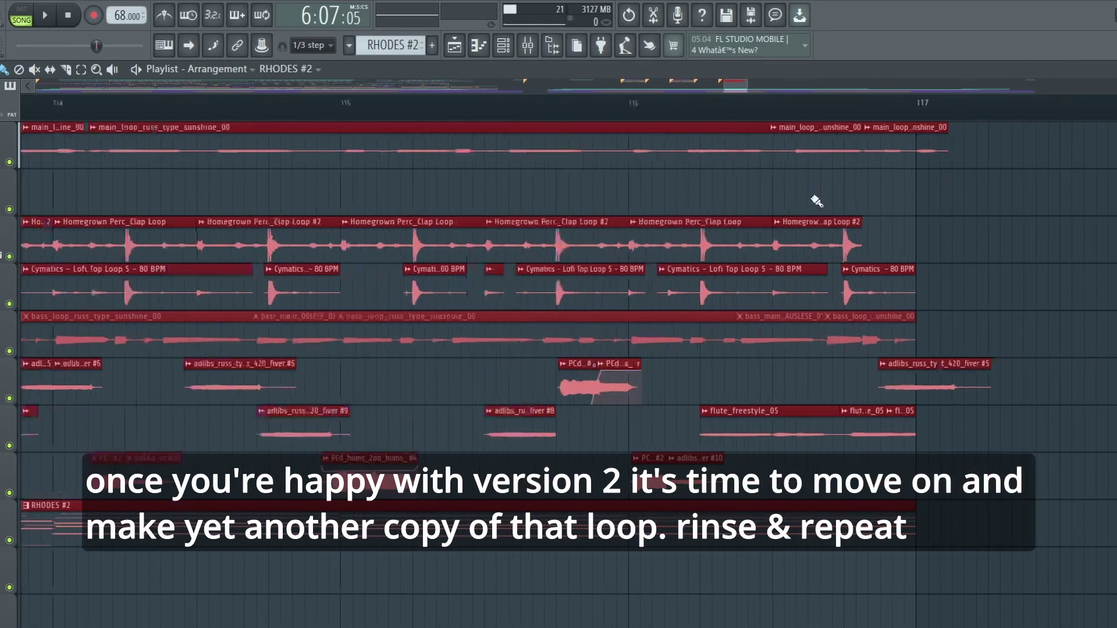
right_click(895, 124)
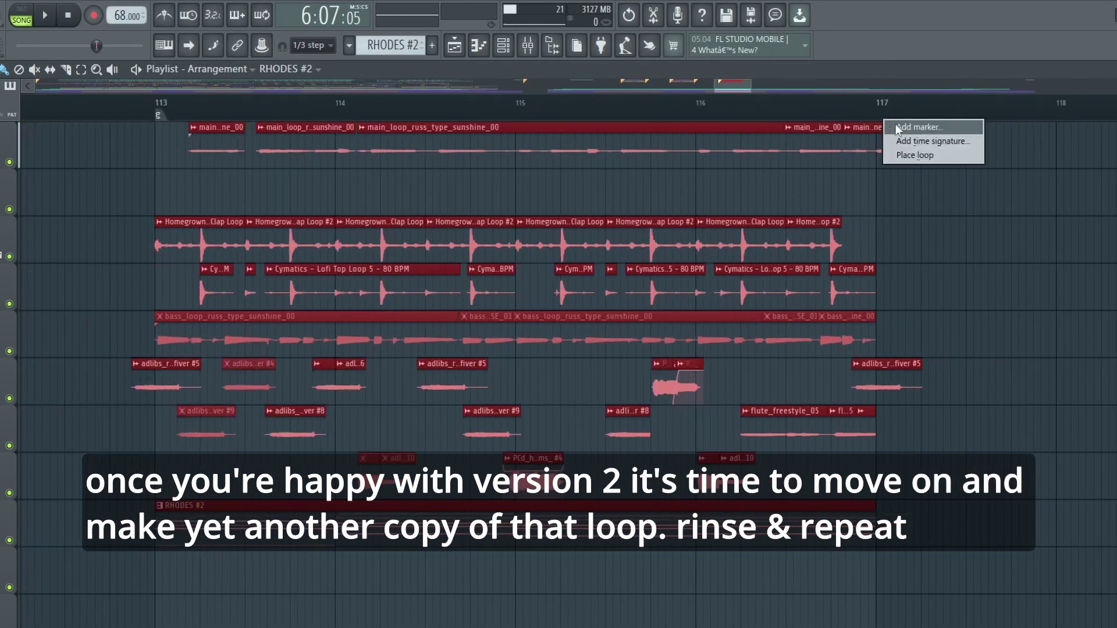
click(895, 124)
scroll(604, 337, down, 2)
scroll(604, 338, down, 5)
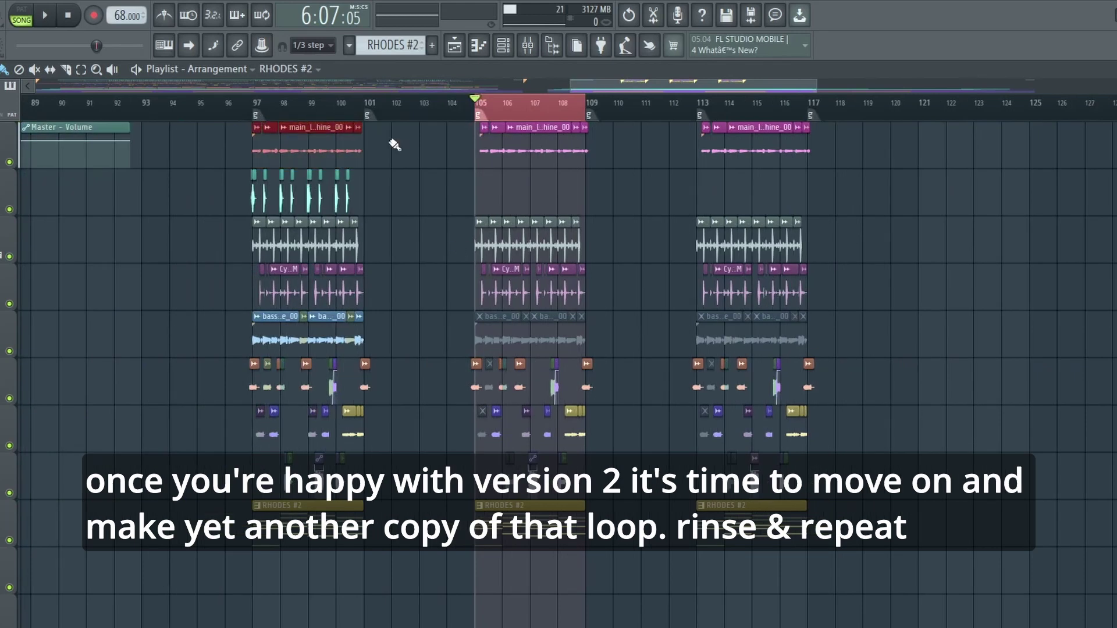
Select the kick, bass and adlib clips of the loops to compare the three versions, clear the selection, and highlight bars 113–117.
drag(233, 169, 439, 265)
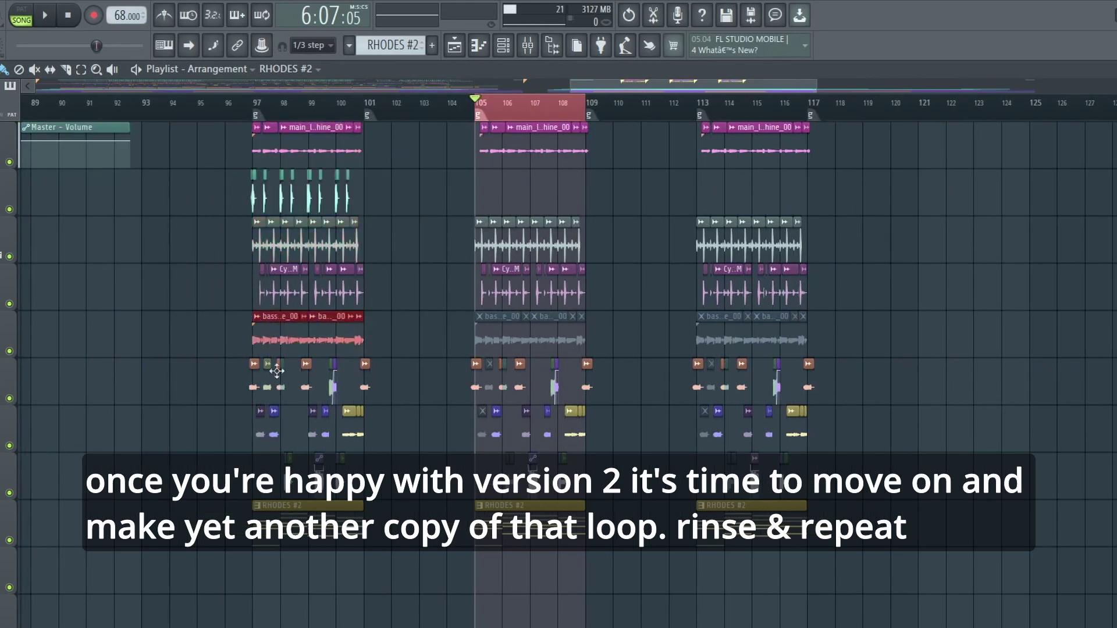
drag(211, 310, 925, 500)
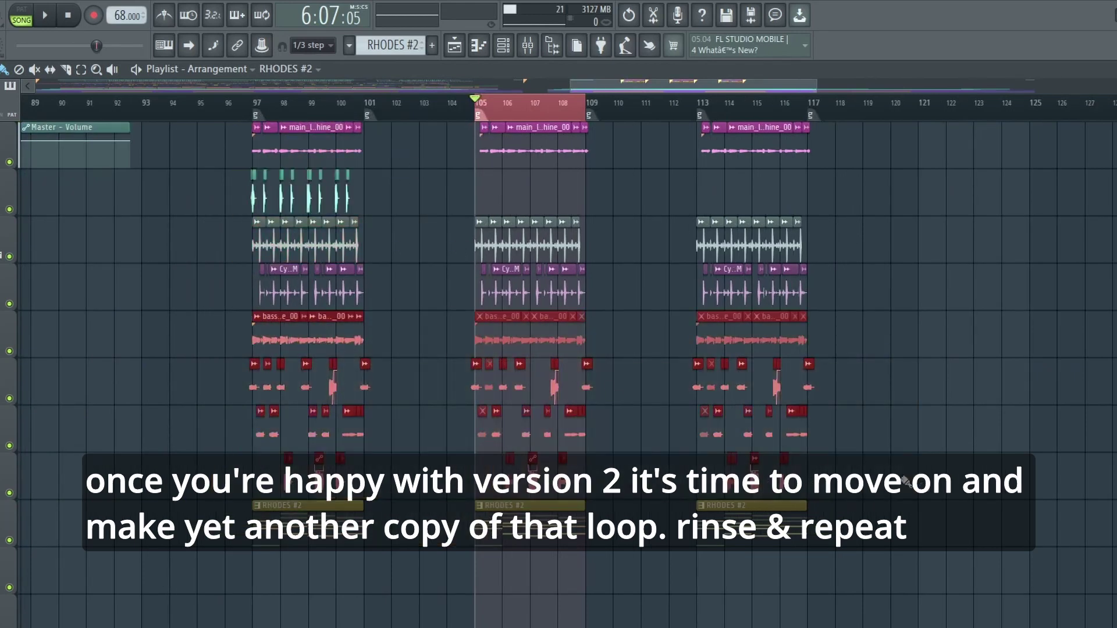
click(905, 483)
scroll(783, 296, up, 3)
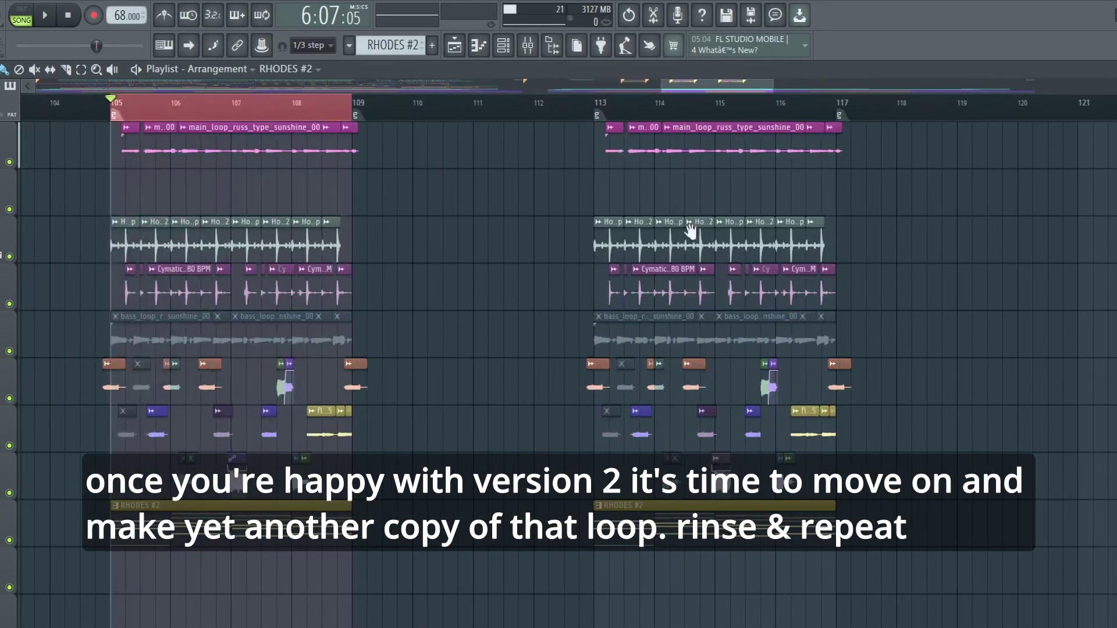
double_click(614, 116)
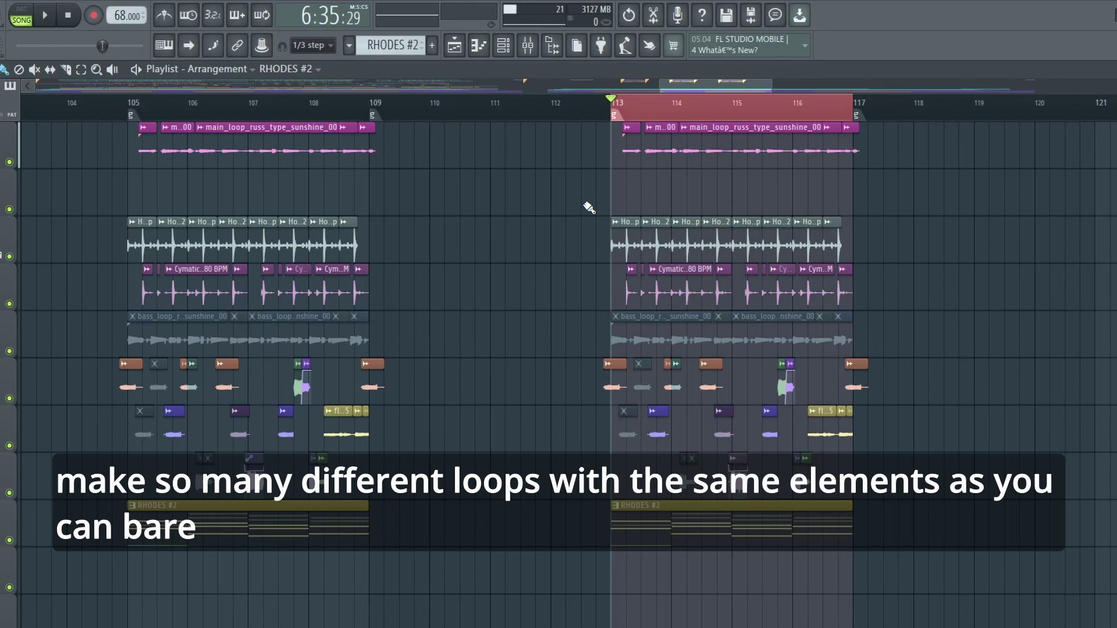
scroll(524, 256, down, 4)
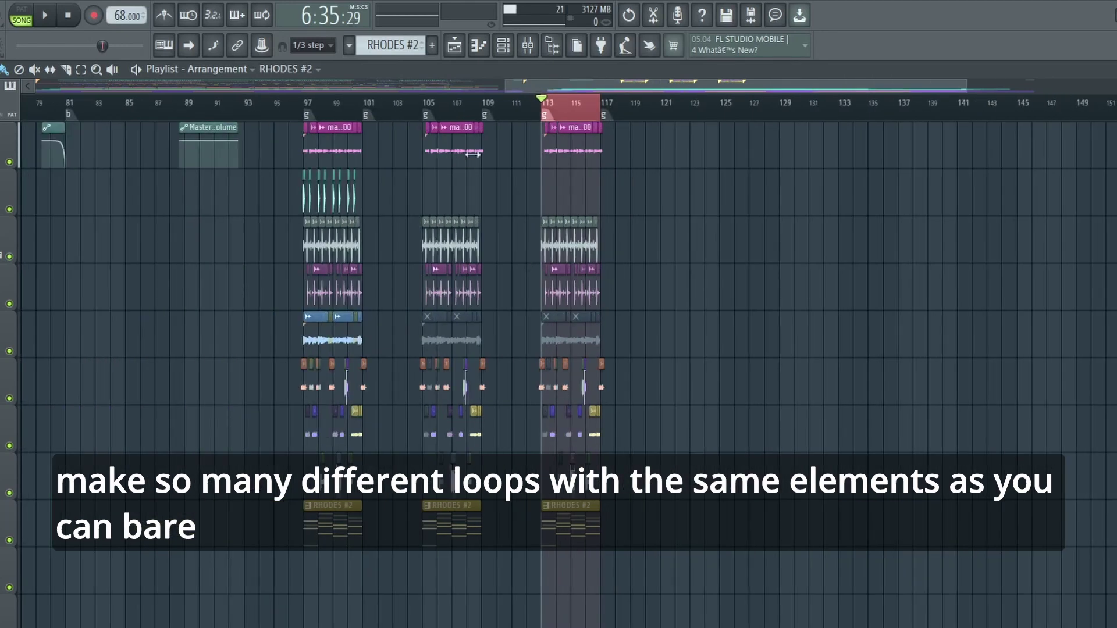
scroll(504, 194, down, 2)
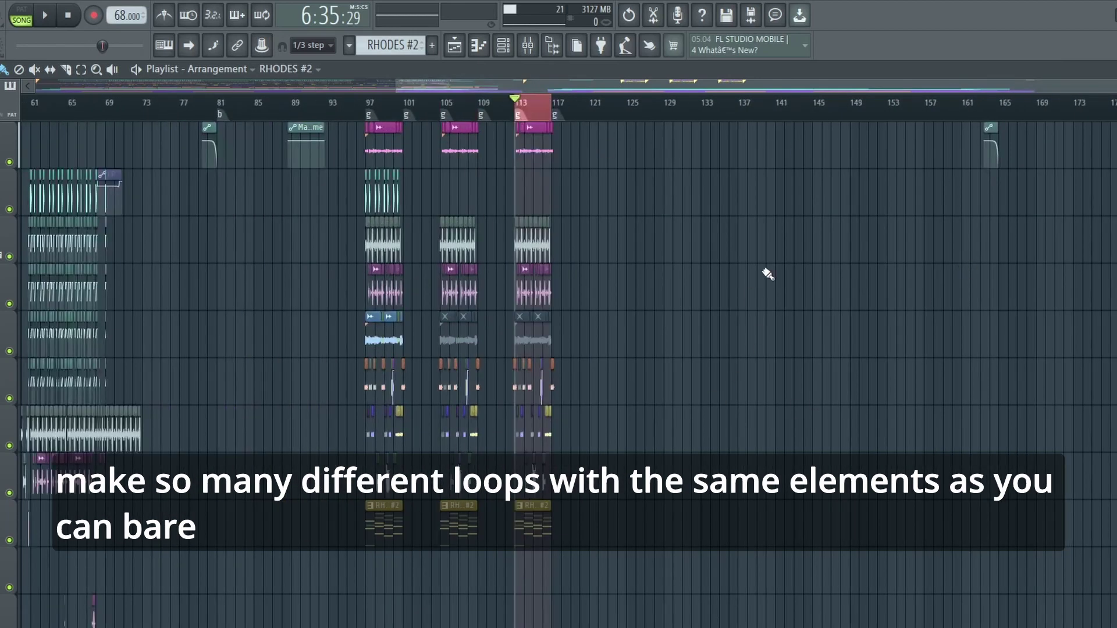
Select the timeline from bar 97 to bar 121 and export that song selection as the 320 kbps MP3 LN_SUMMA_SUMMARUM_02.mp3.
scroll(640, 281, up, 3)
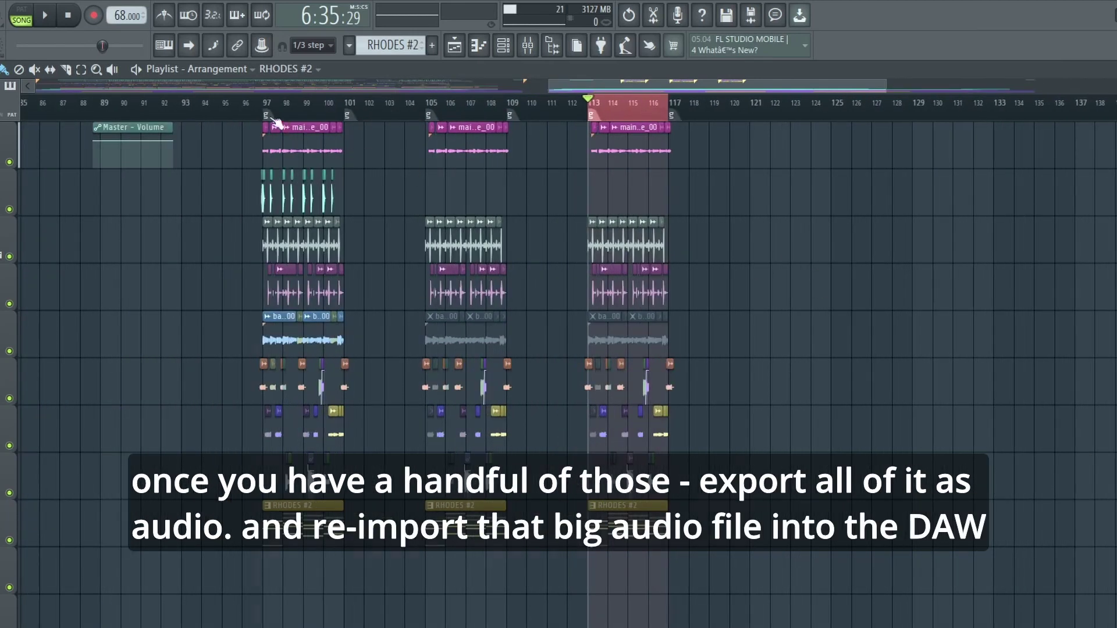
drag(271, 118, 753, 116)
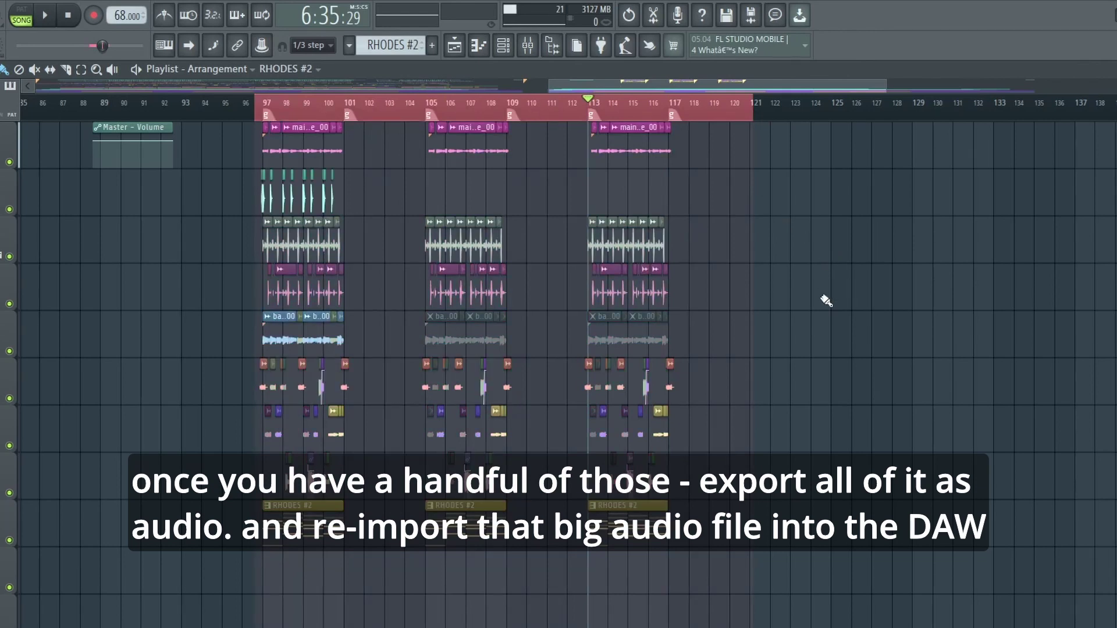
key(ctrl+shift+r)
key(Return)
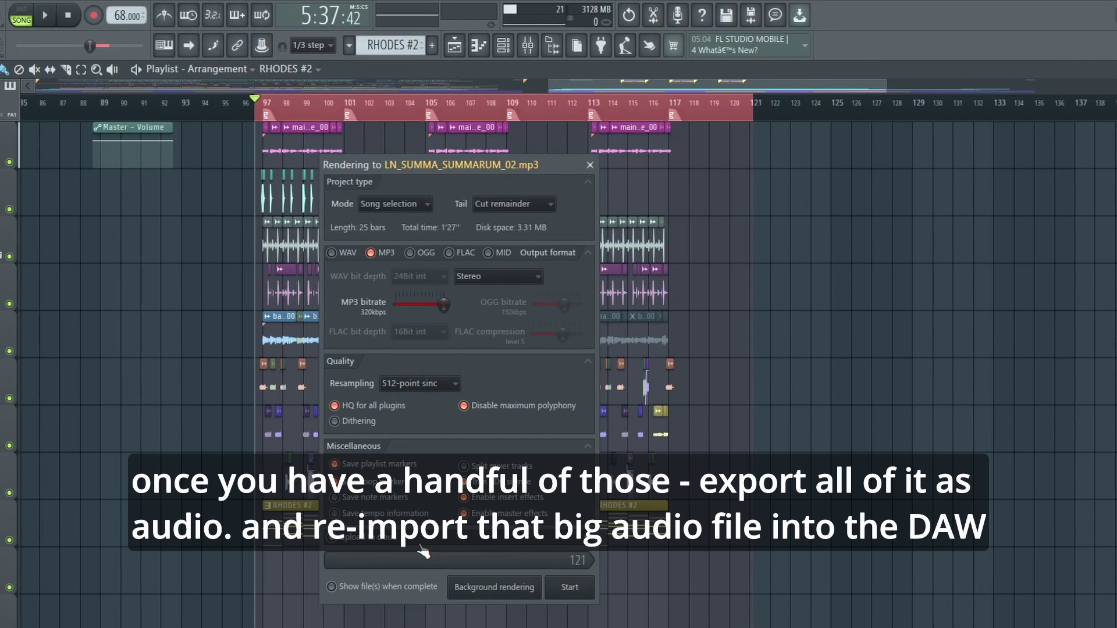
click(570, 589)
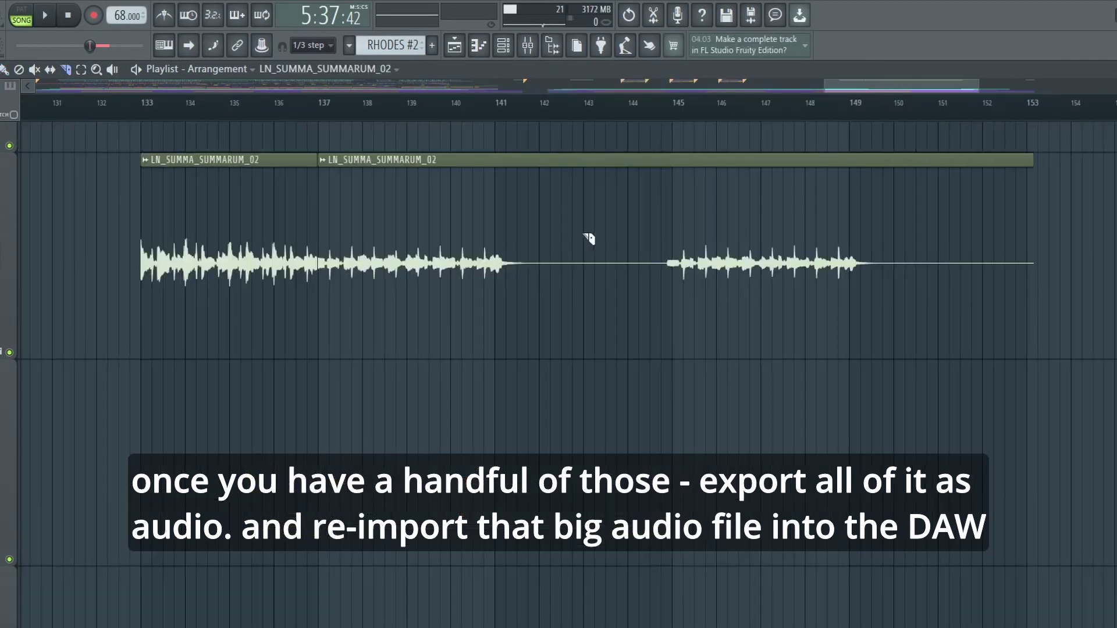
Slice the imported LN_SUMMA_SUMMARUM_02 audio into three four-bar loop clips placed back to back from bar 133 to bar 145.
drag(349, 290, 350, 314)
scroll(327, 236, up, 4)
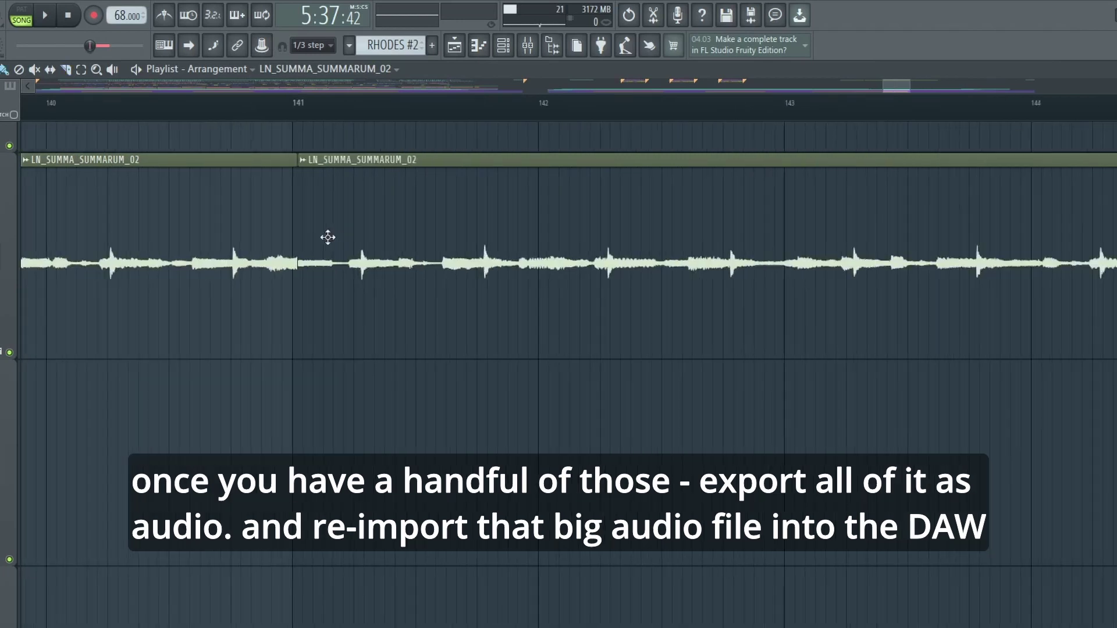
scroll(322, 231, down, 5)
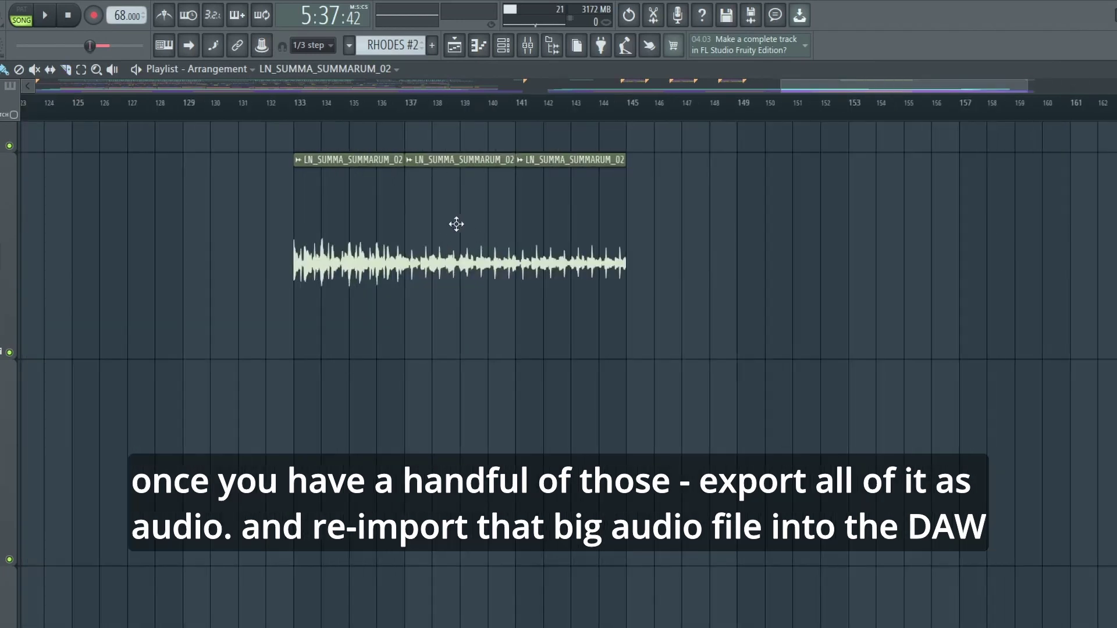
click(354, 237)
click(473, 241)
click(570, 245)
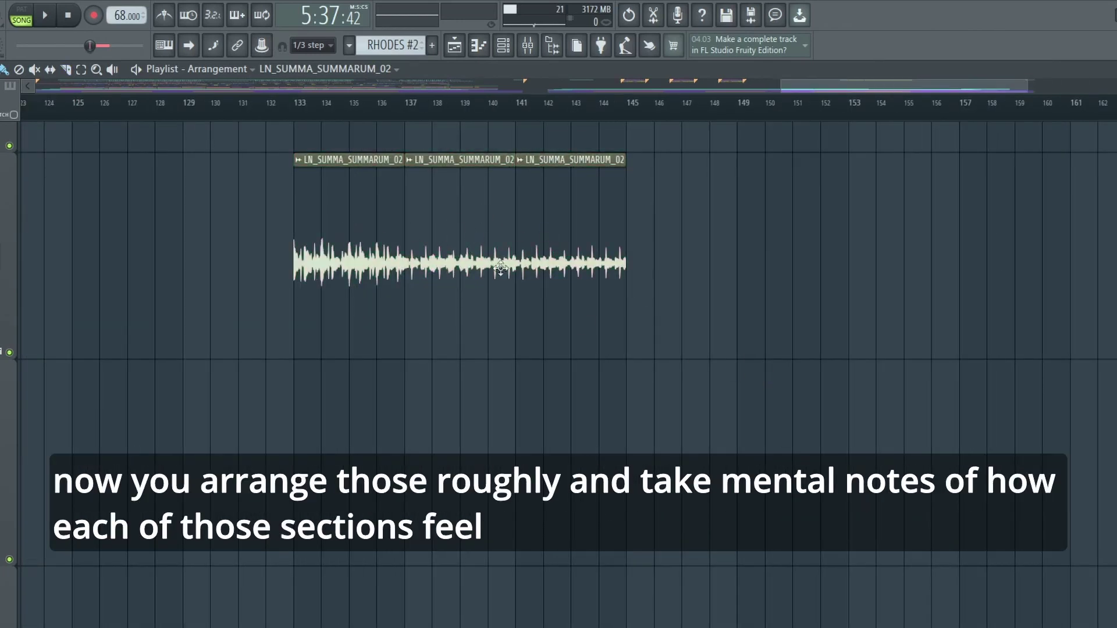
Extend the rough arrangement with copies of the four-bar LN_SUMMA_SUMMARUM_02 clips at bars 145, 149, 153 and 157.
drag(346, 210, 668, 200)
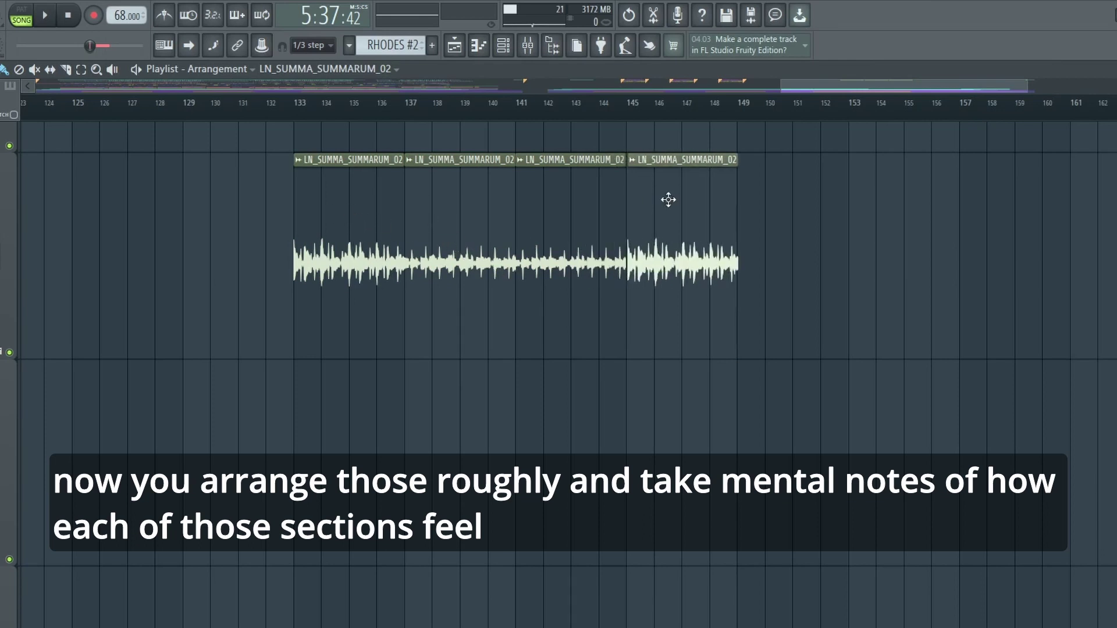
scroll(632, 206, up, 3)
scroll(626, 204, down, 4)
drag(404, 229, 760, 222)
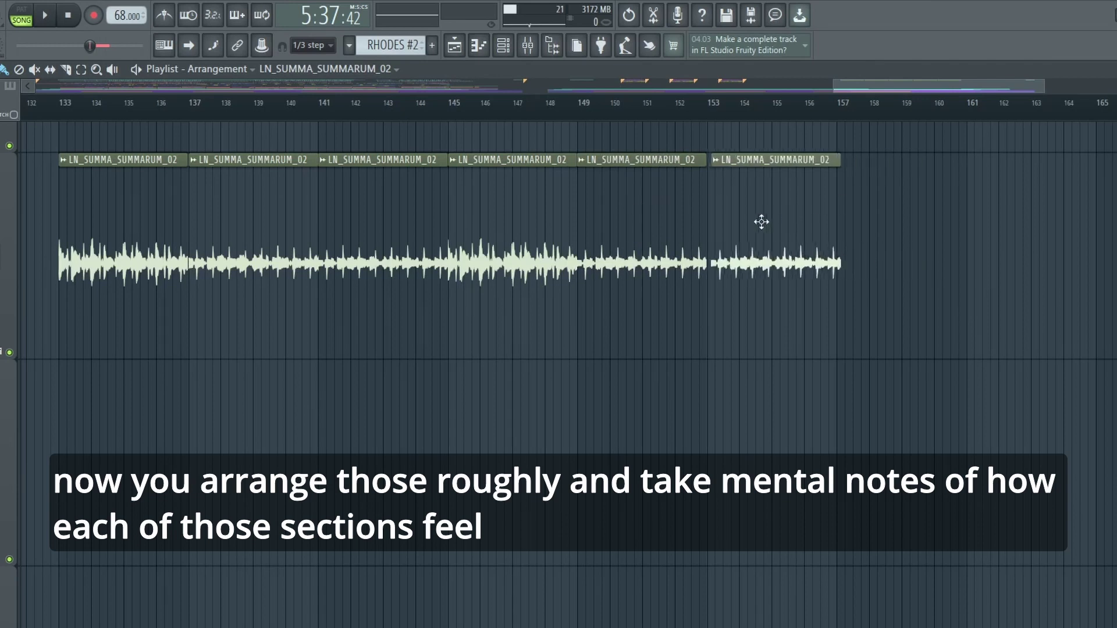
scroll(701, 222, up, 4)
scroll(701, 223, up, 1)
scroll(740, 204, down, 5)
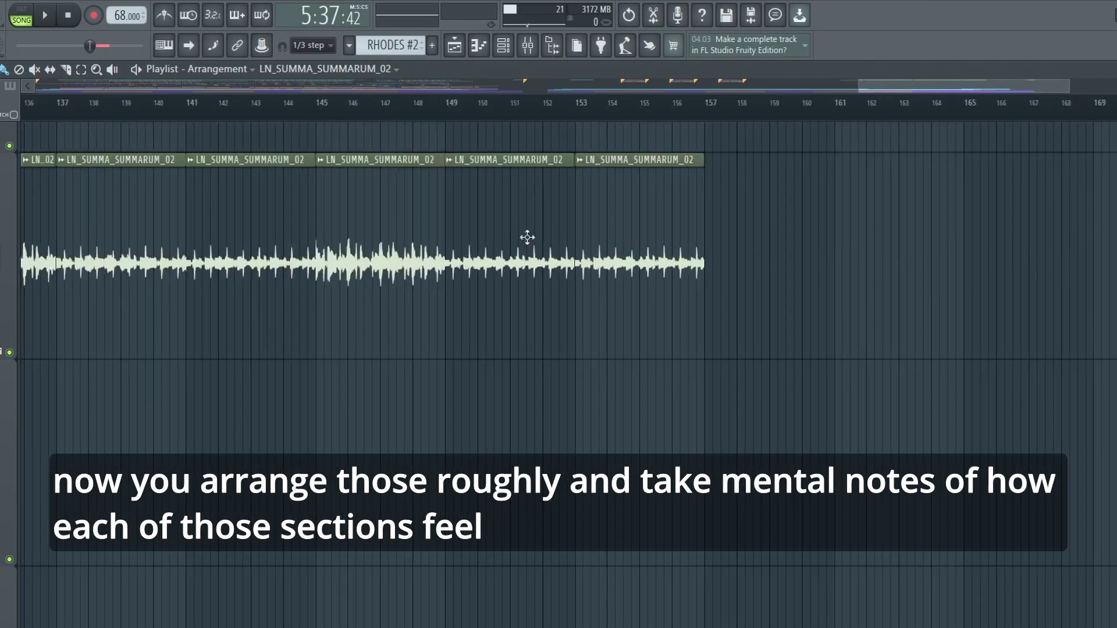
drag(359, 212, 758, 221)
scroll(711, 217, up, 4)
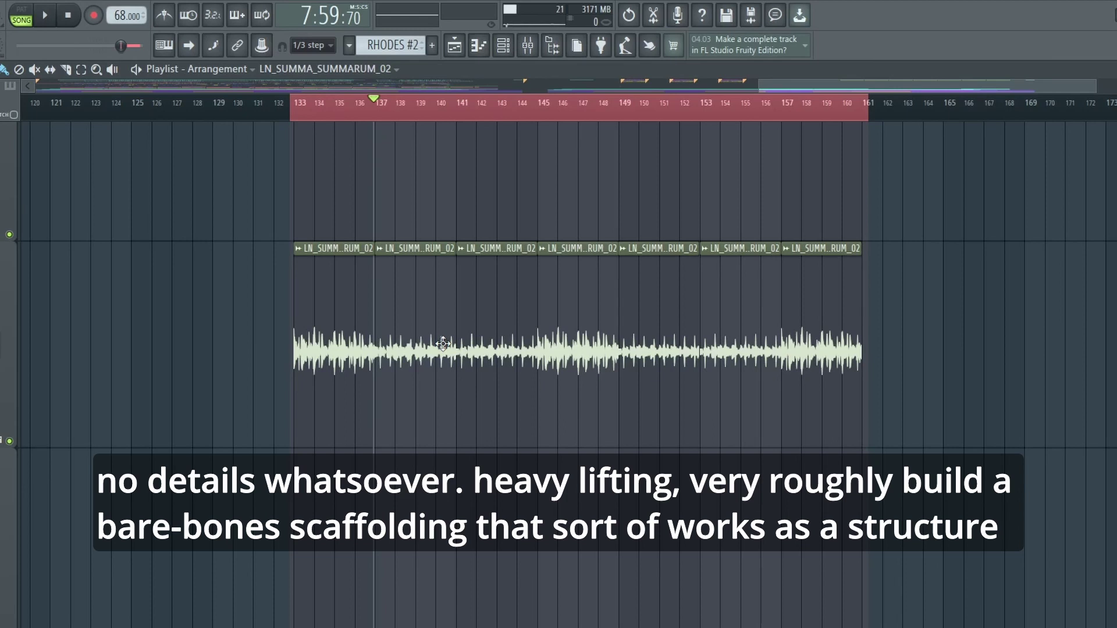
Place the playhead at bar 141 and then bar 145 to review the sections, and add a quieter loop clip at bar 161.
click(459, 116)
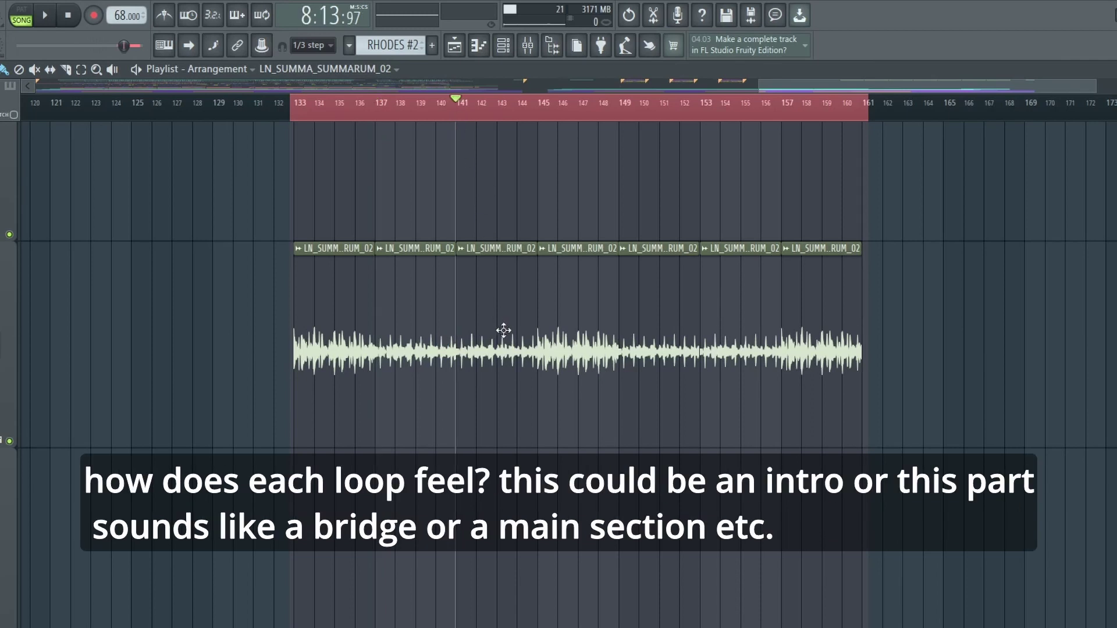
click(540, 118)
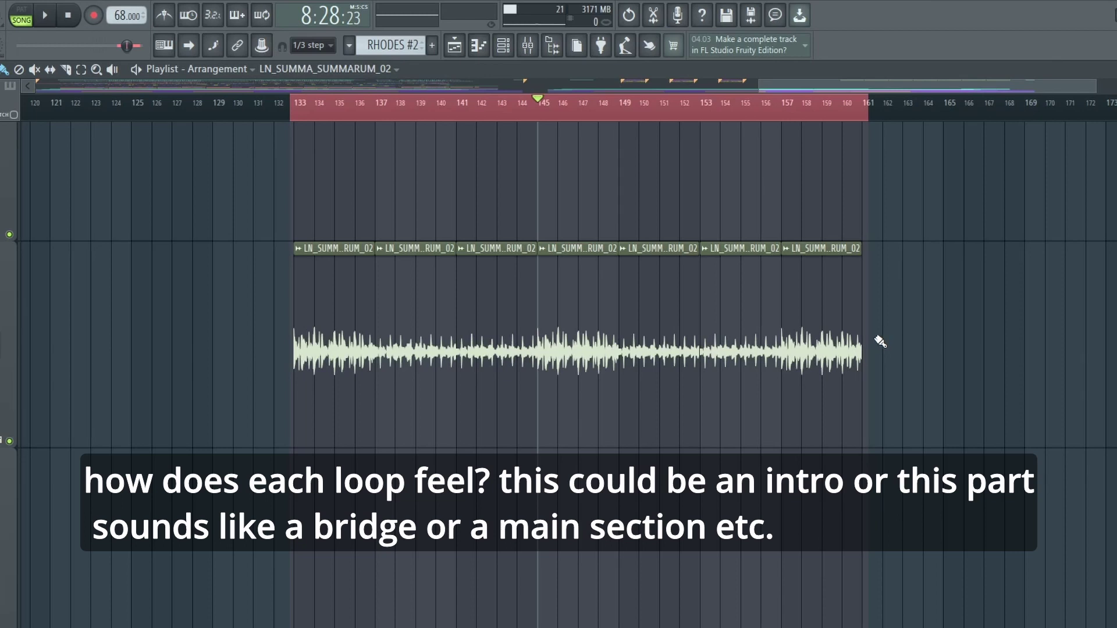
click(902, 331)
scroll(883, 328, up, 4)
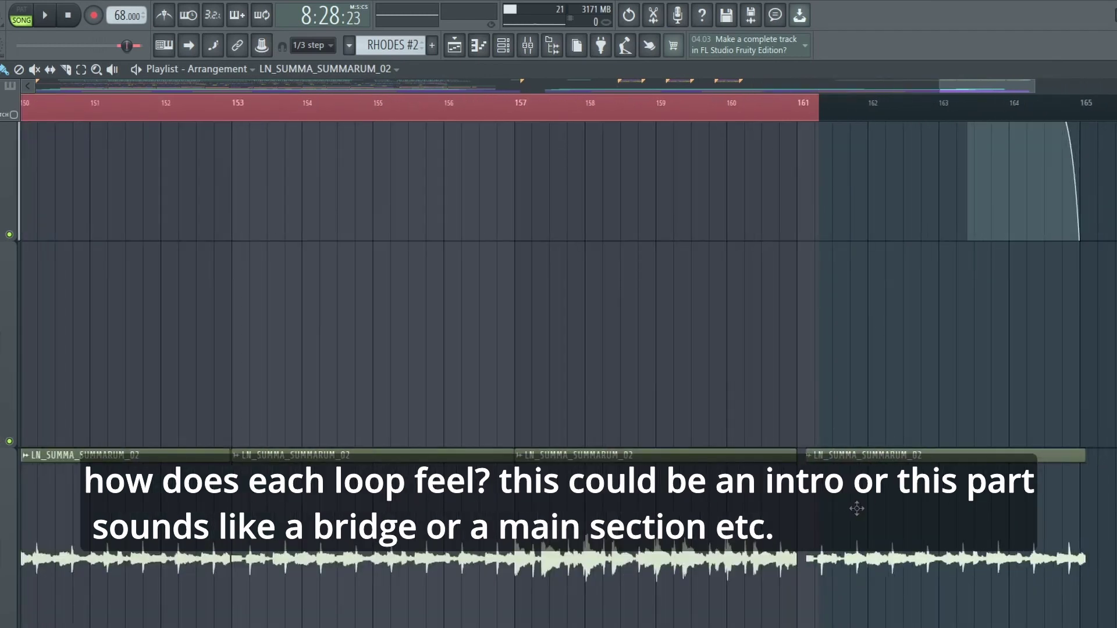
scroll(848, 526, down, 4)
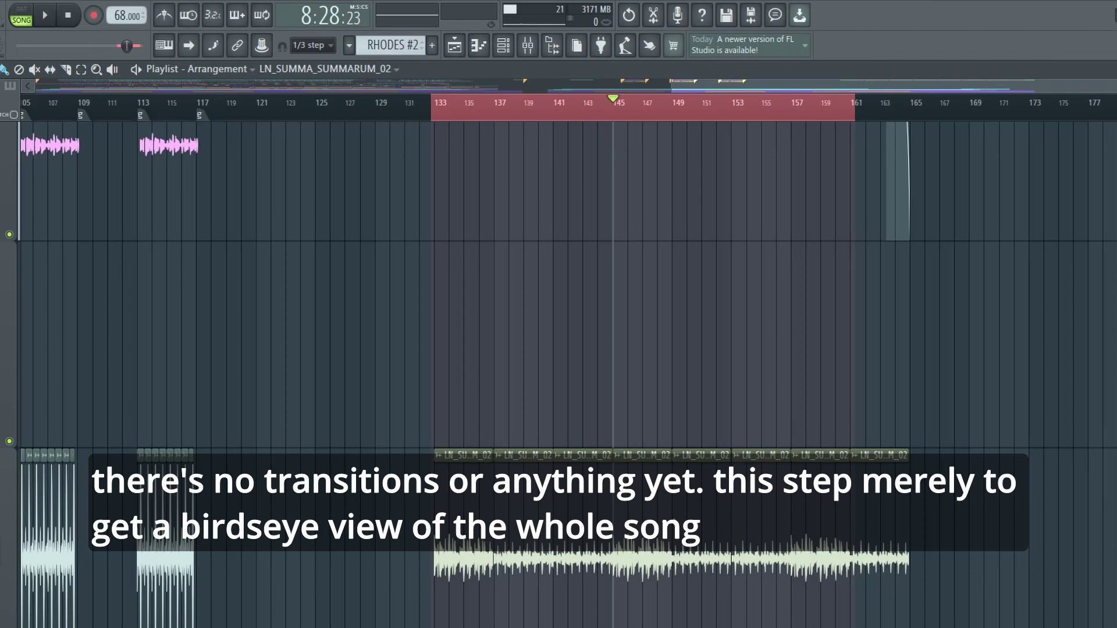
Select all LN_SUMMA_SUMMARUM_02 clips to point out the rough song, clear the selection, and set the timeline selection to bars 133–165.
drag(434, 451, 919, 562)
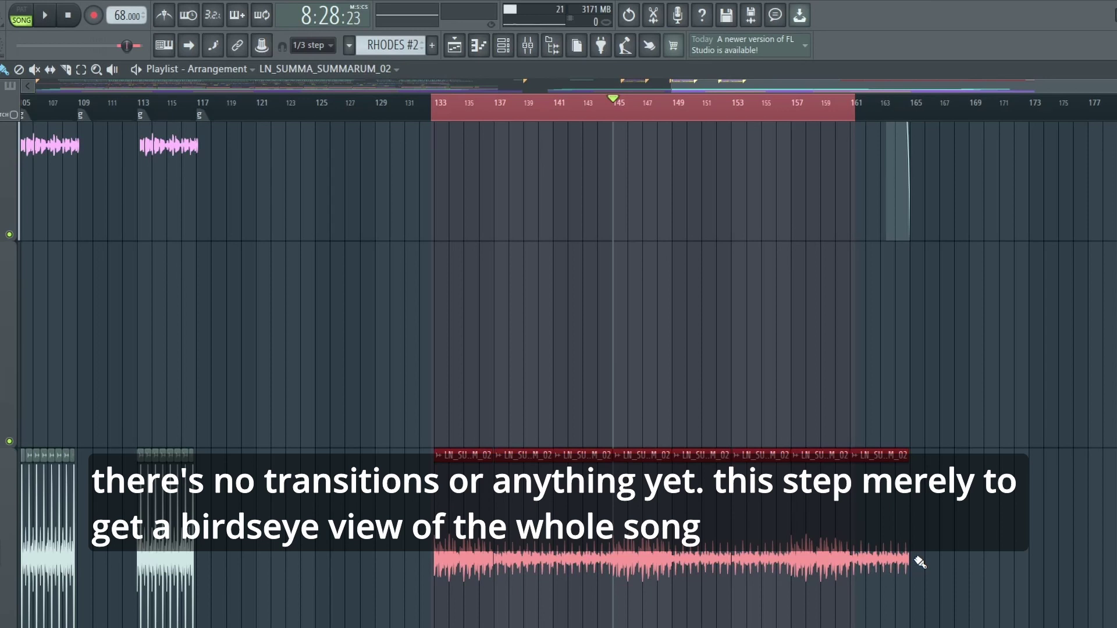
scroll(920, 562, up, 2)
click(928, 543)
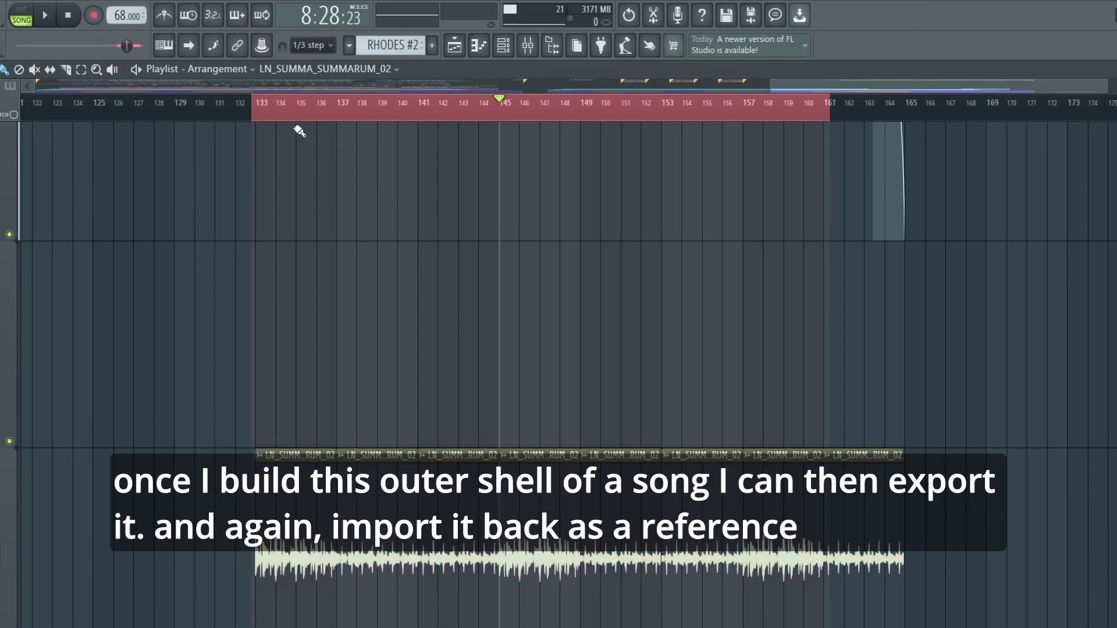
drag(259, 119, 914, 125)
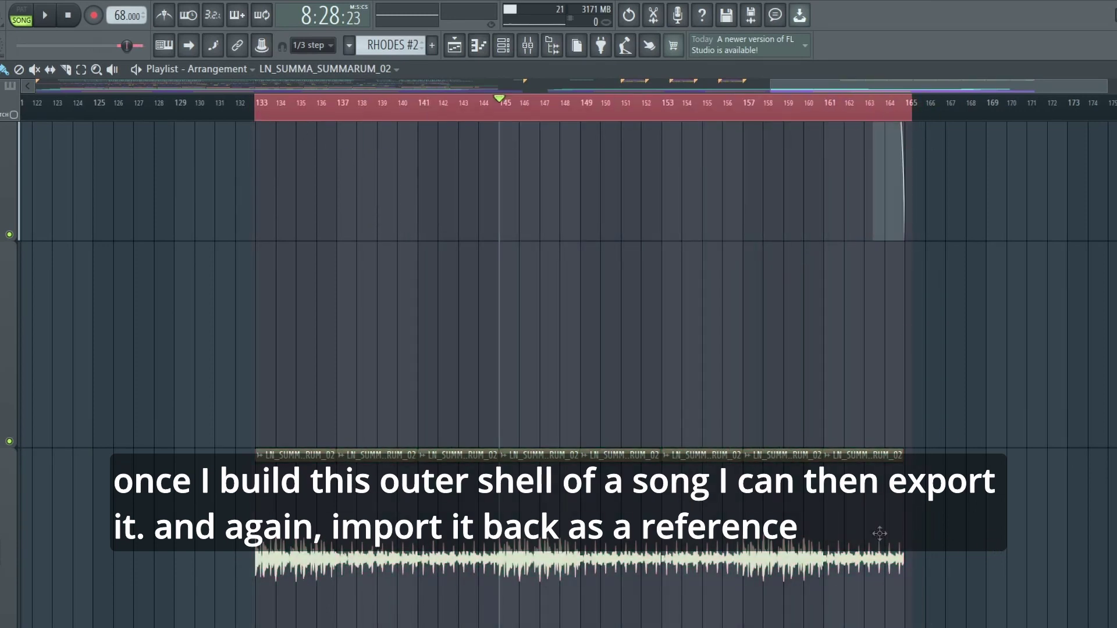
Examine the three source loops at bars 97–117 alongside the rough arrangement at bars 133–165, briefly selecting the loops.
scroll(878, 532, down, 5)
scroll(815, 473, up, 2)
scroll(840, 325, down, 1)
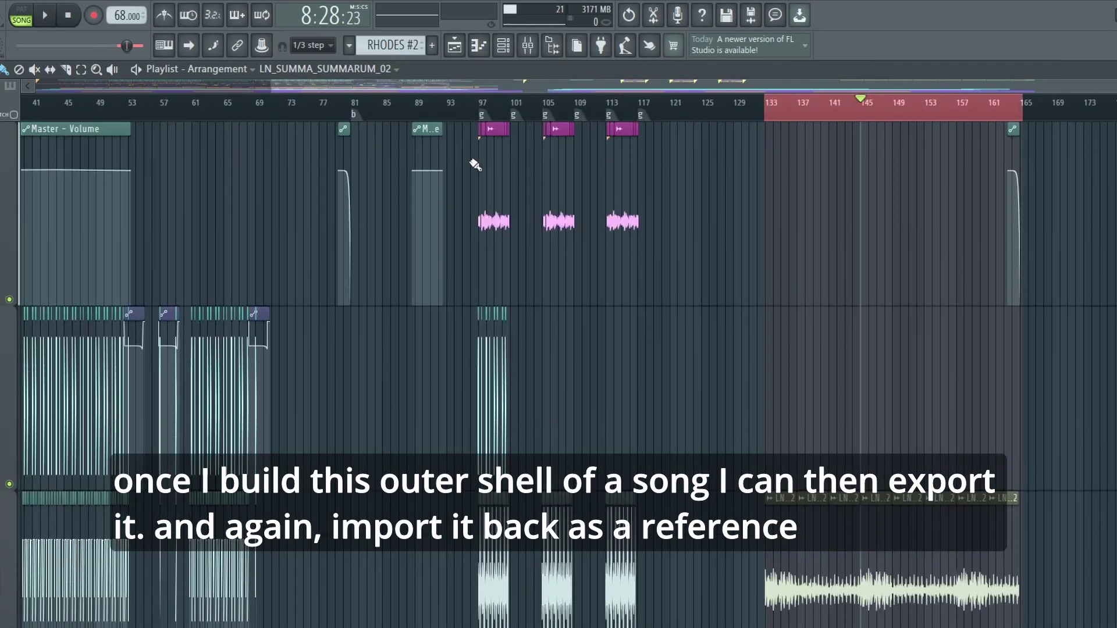
drag(460, 150, 729, 301)
click(699, 330)
scroll(699, 330, down, 3)
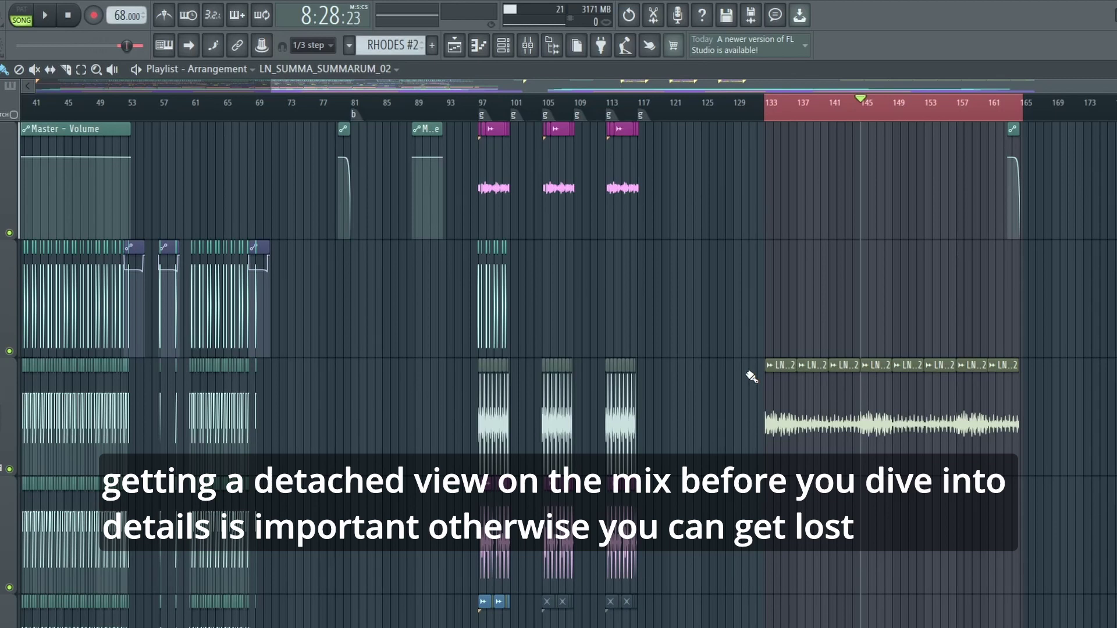
scroll(708, 374, up, 5)
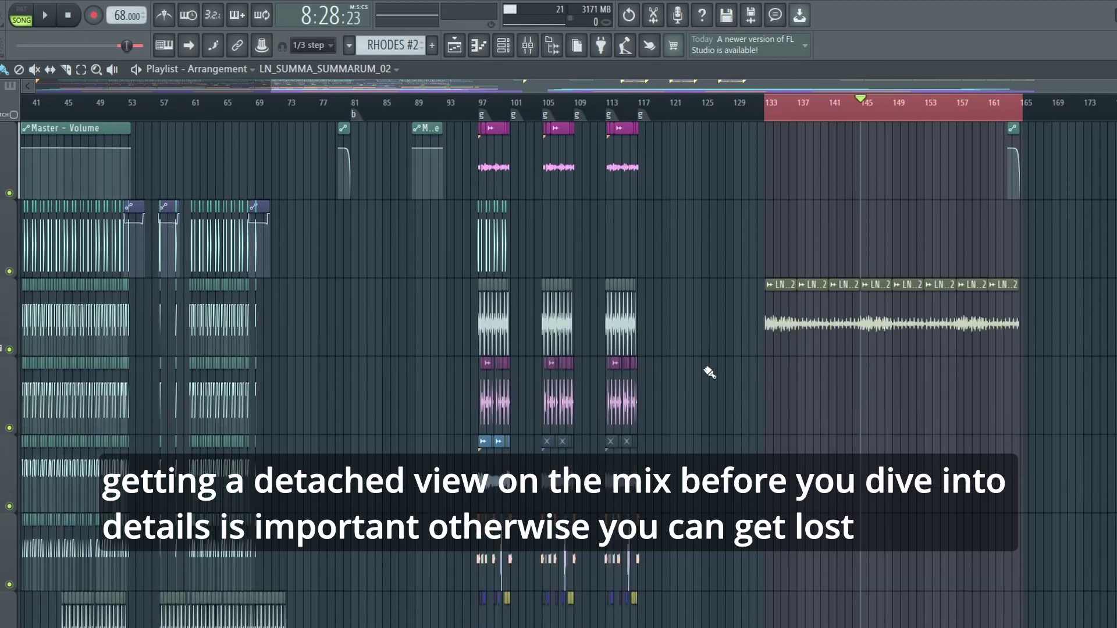
Select all clips of the original loop at bars 97–101, clear the selection, and inspect its layers up close.
scroll(454, 266, left, 3)
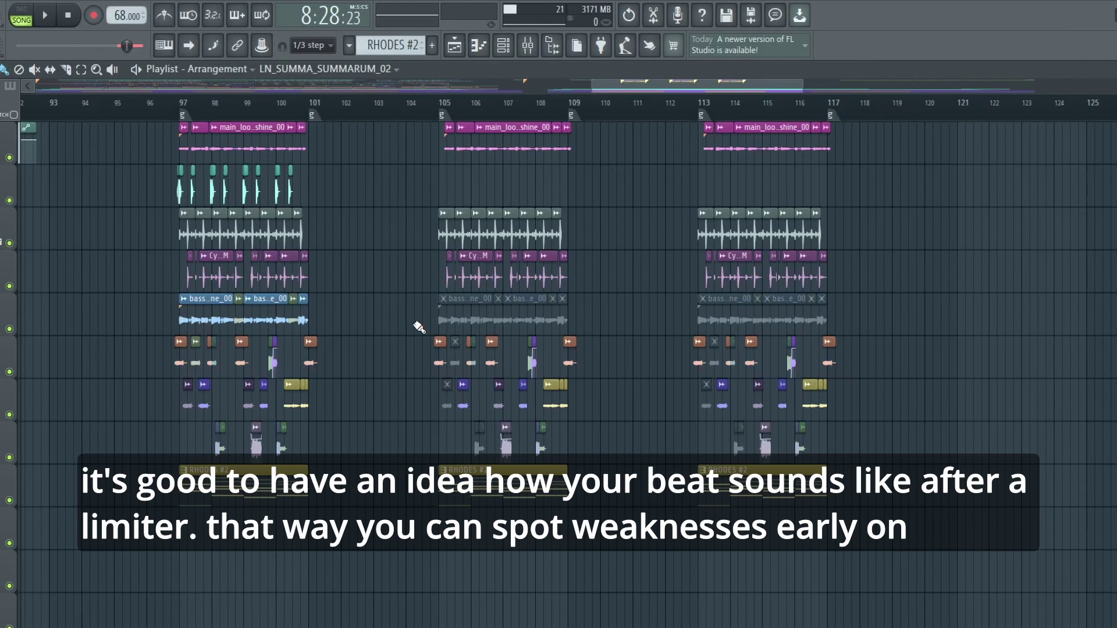
scroll(419, 328, up, 2)
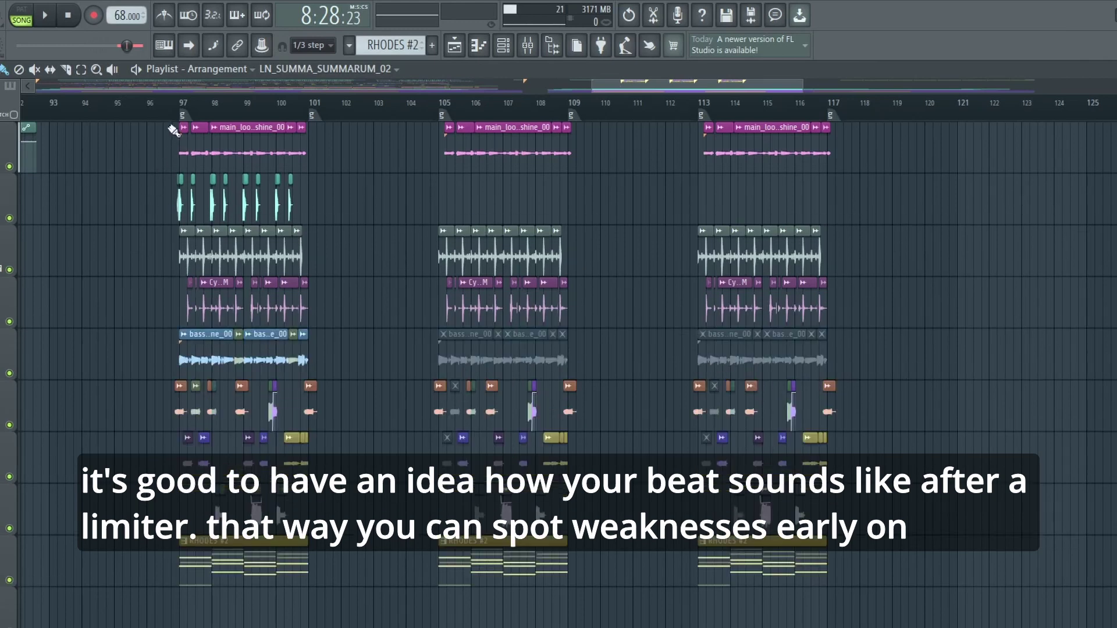
drag(175, 125, 342, 569)
click(233, 336)
scroll(233, 335, up, 3)
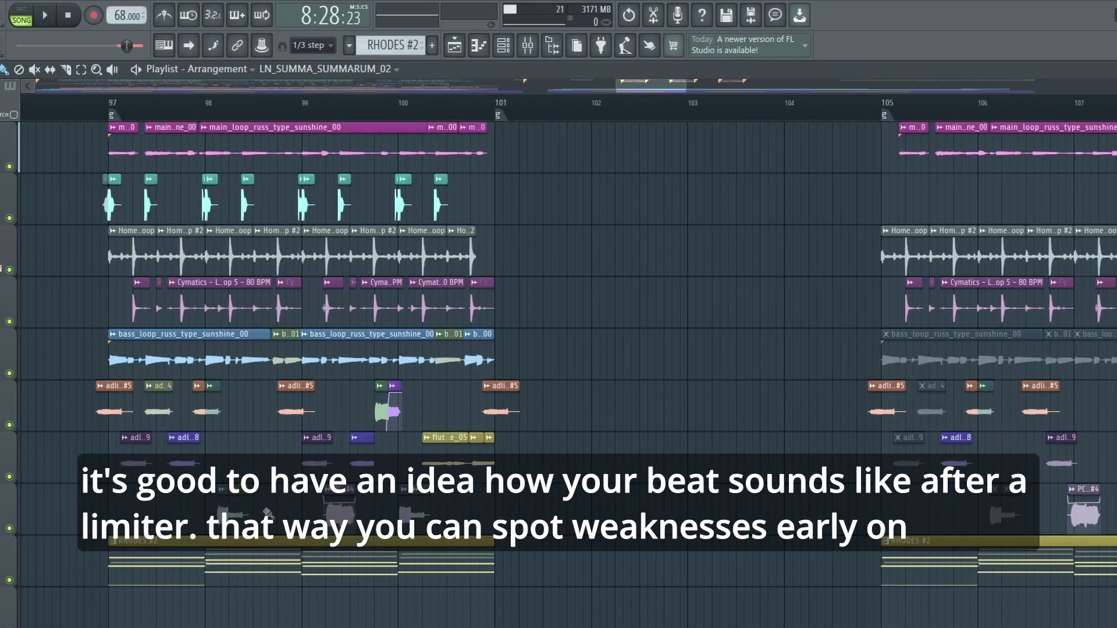
drag(110, 135, 527, 466)
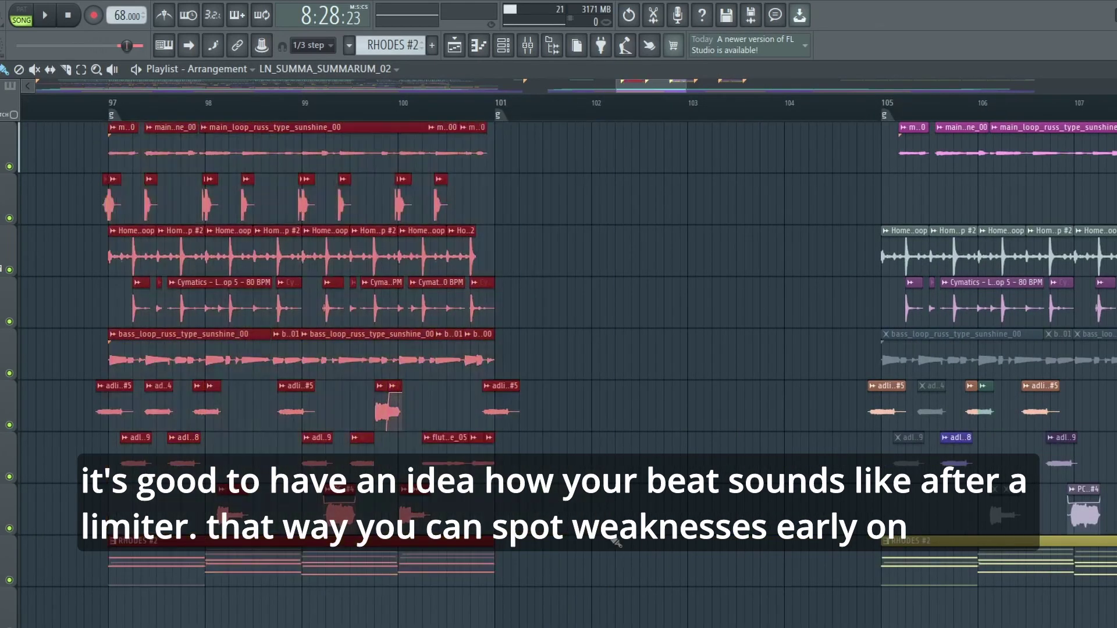
click(667, 523)
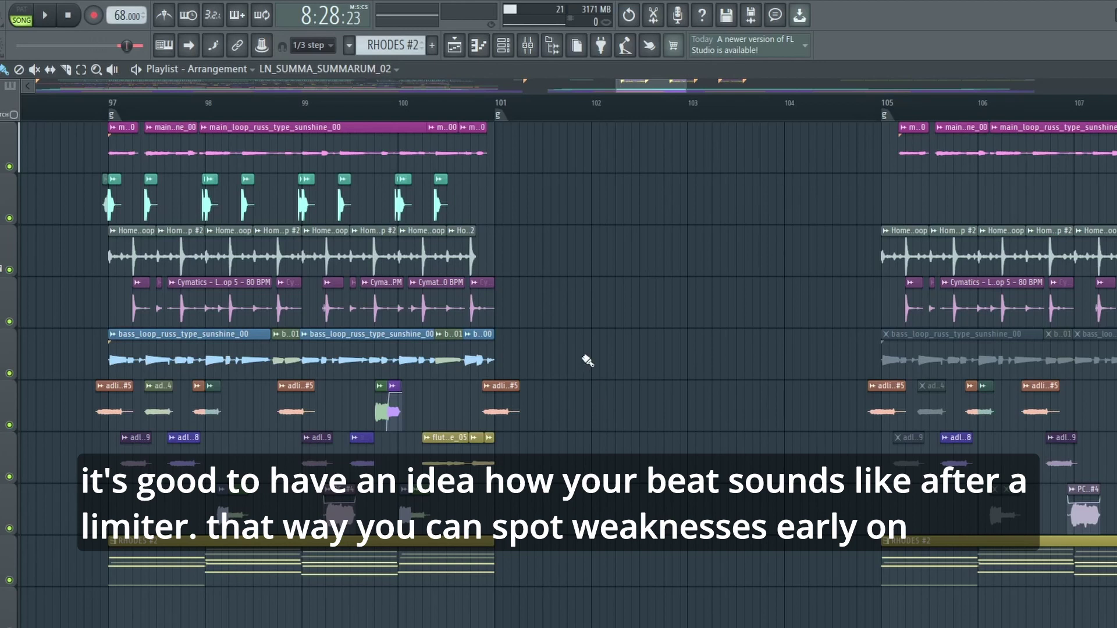
drag(150, 146, 469, 155)
click(374, 268)
scroll(374, 269, up, 2)
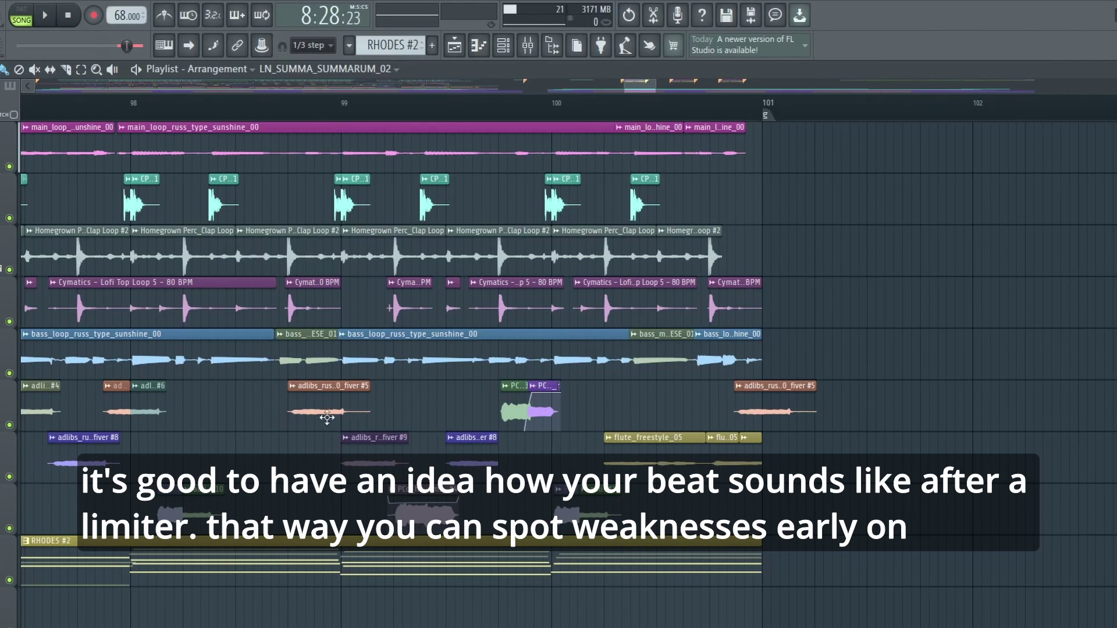
scroll(574, 469, left, 3)
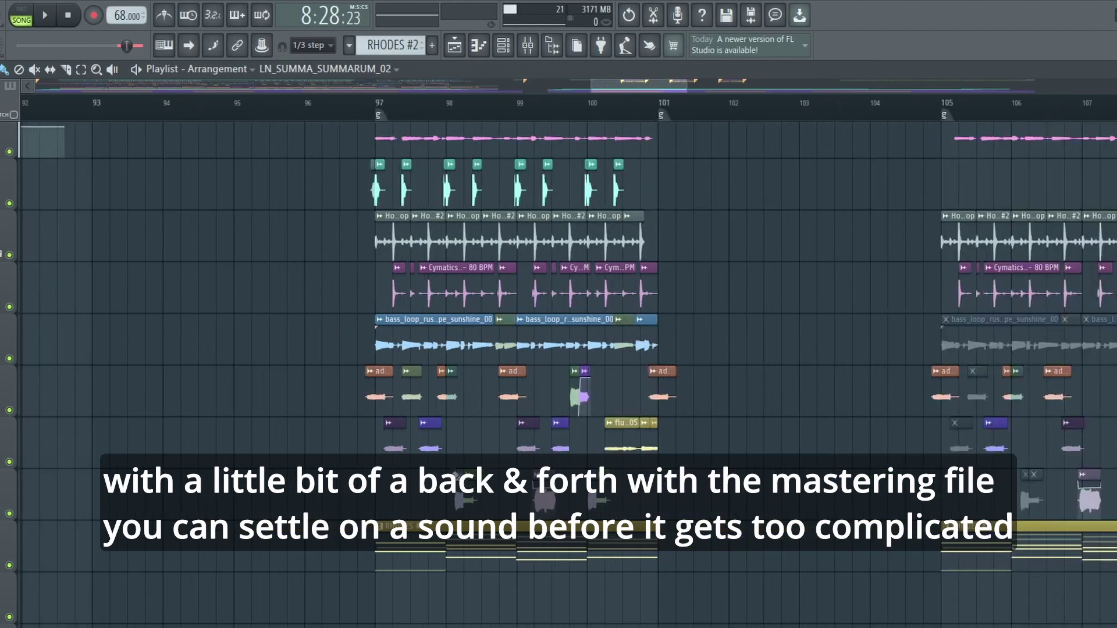
ctrl+scroll(550, 513, down, 4)
key(ctrl+a)
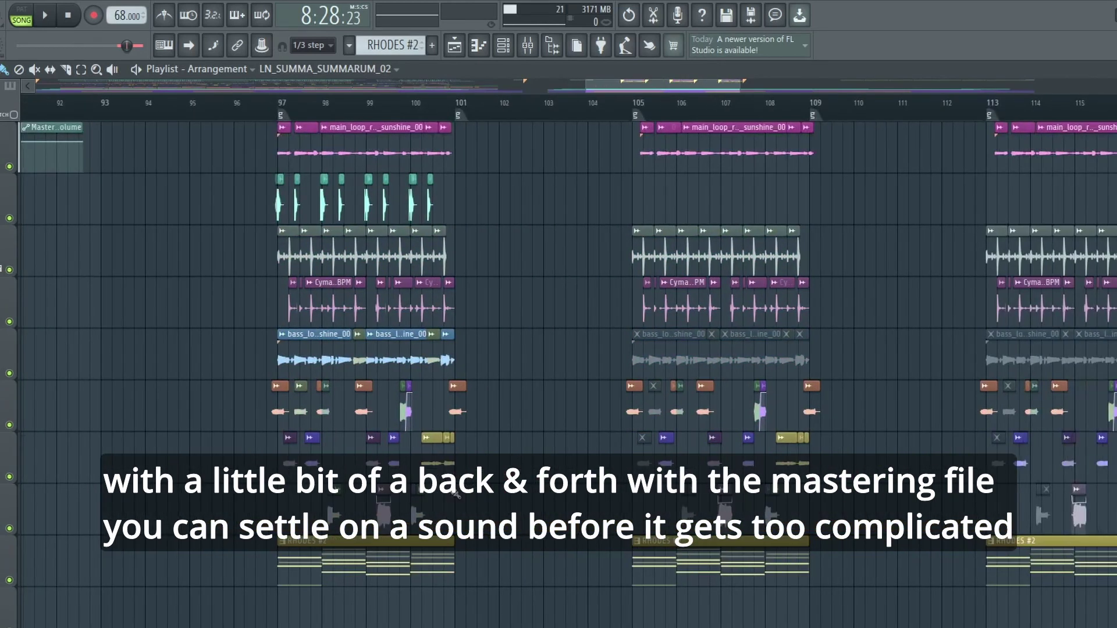